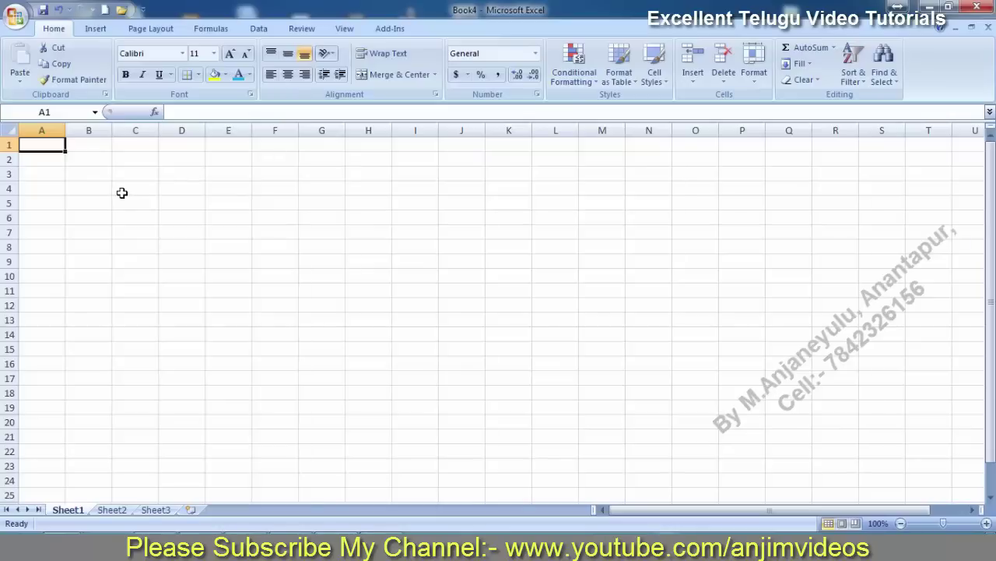
- Enter the heading 'BIRTH CALCULATION' in cell A1 and keep A1 selected
{"action": "type", "text": "BIRTH CALCULATION"}
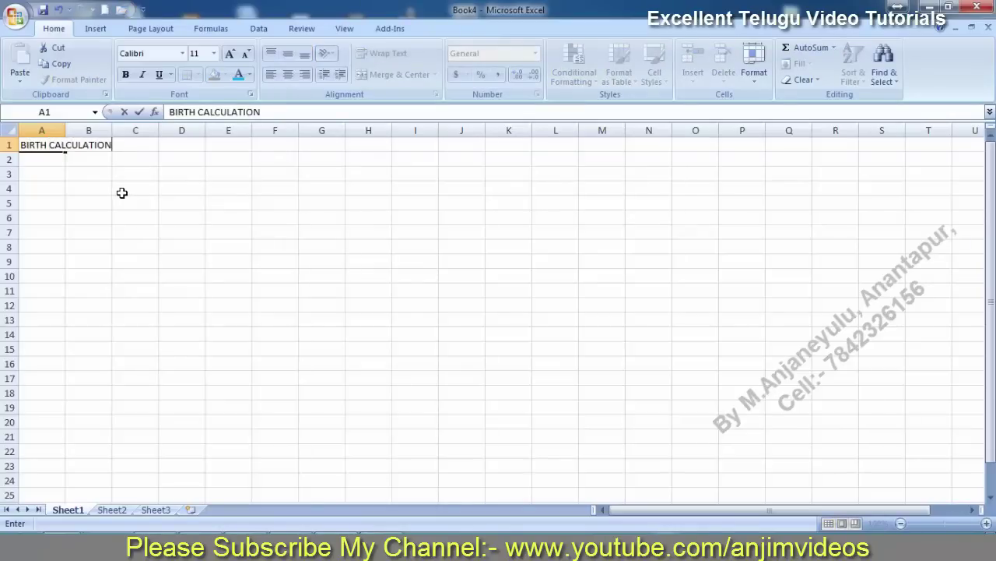
{"action": "key", "text": "Return"}
{"action": "key", "text": "Up"}
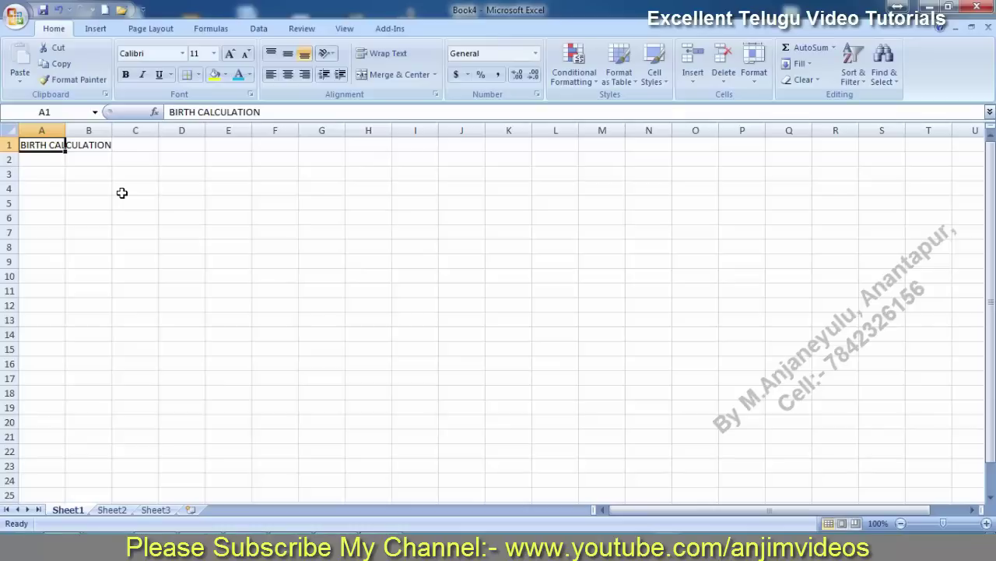
{"action": "key", "text": "Down"}
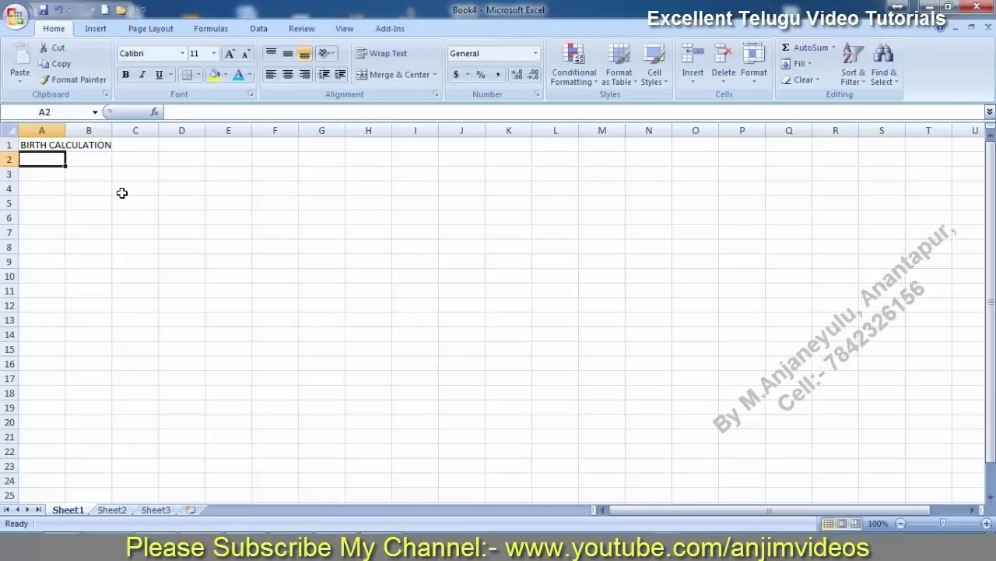
{"action": "key", "text": "Up"}
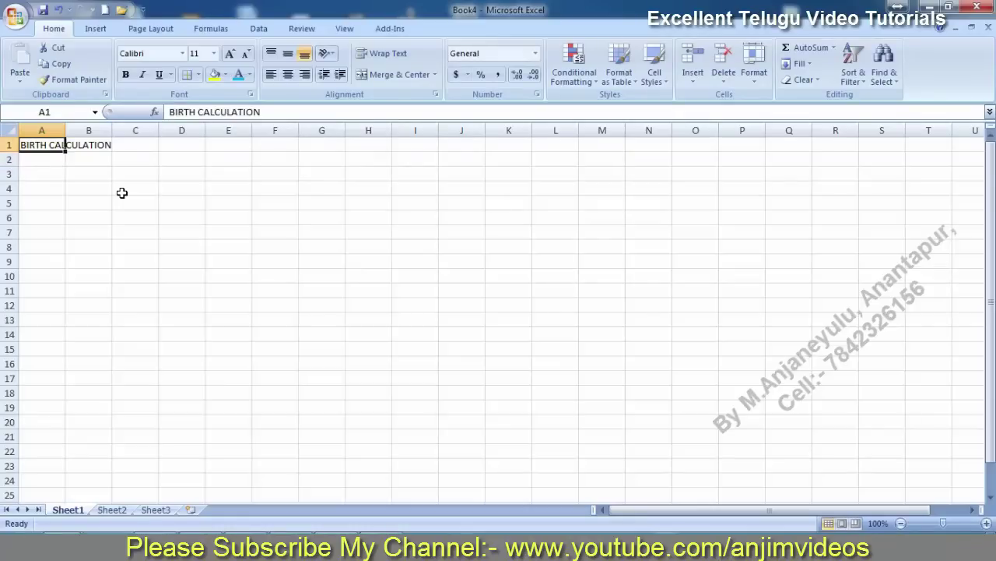
- Insert a blank row above the title and enter 'NIPUNA Technologies' in the new A1
{"action": "right_click", "coordinate": [11, 145]}
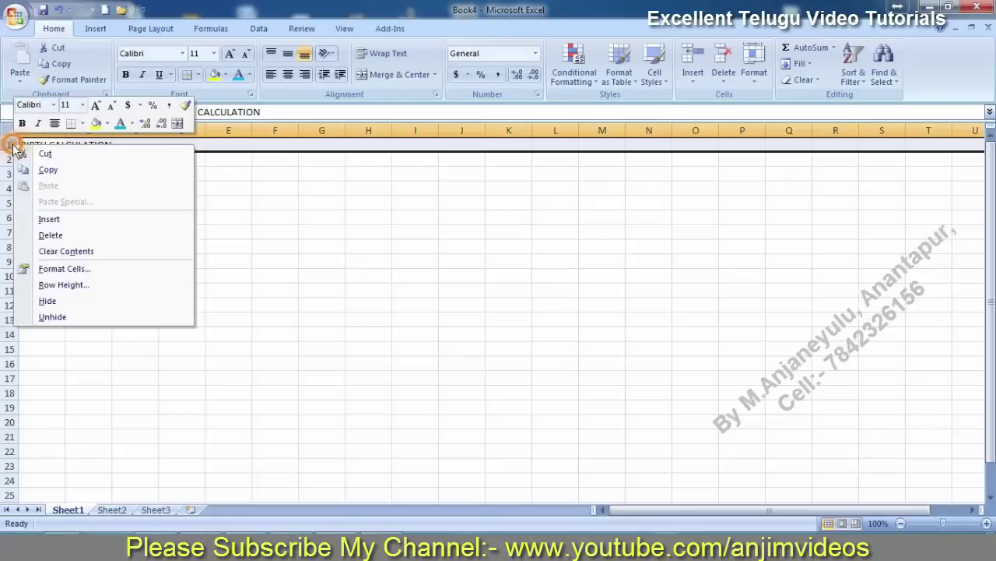
{"action": "left_click", "coordinate": [68, 219]}
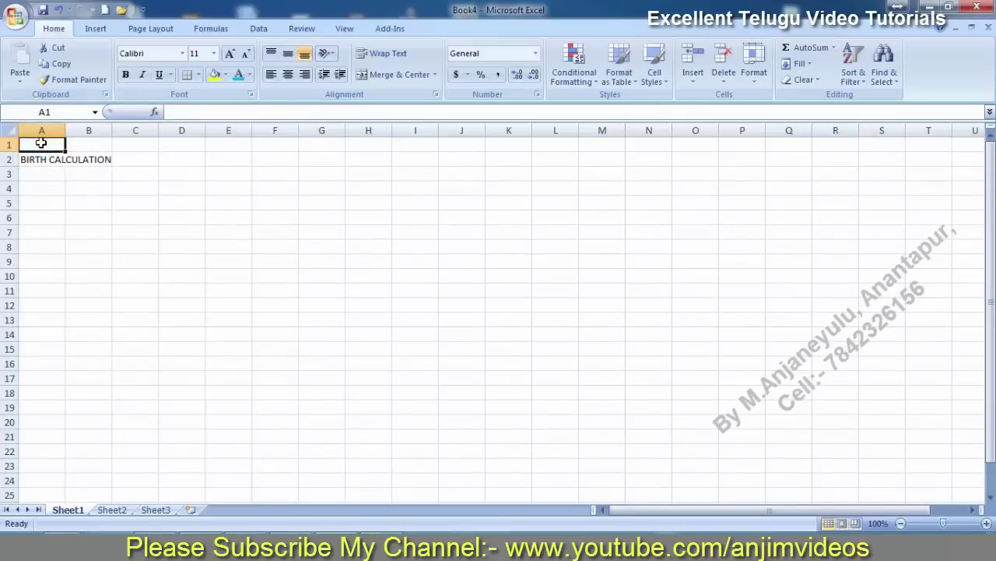
{"action": "type", "text": "nipu"}
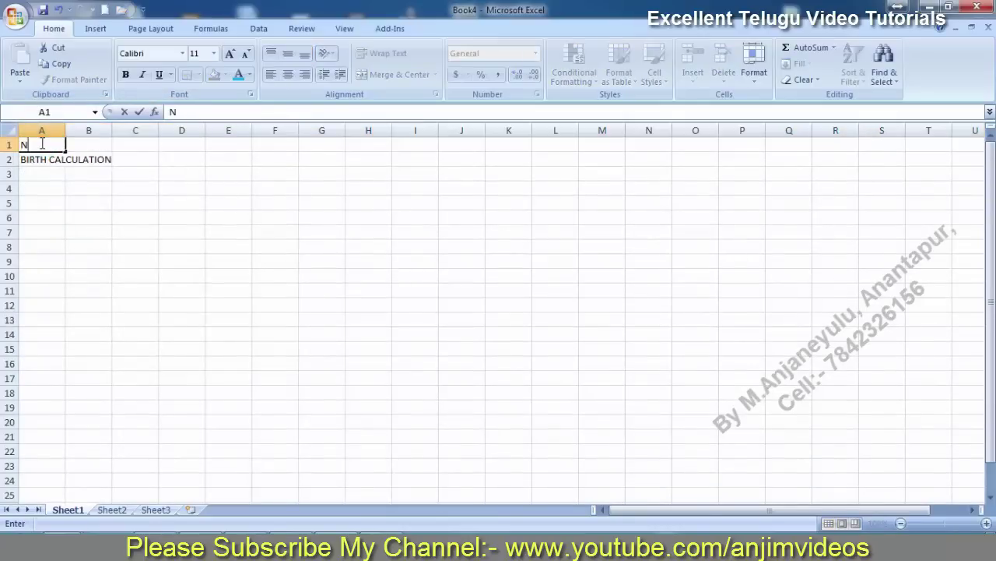
{"action": "type", "text": "IPUNA Tech"}
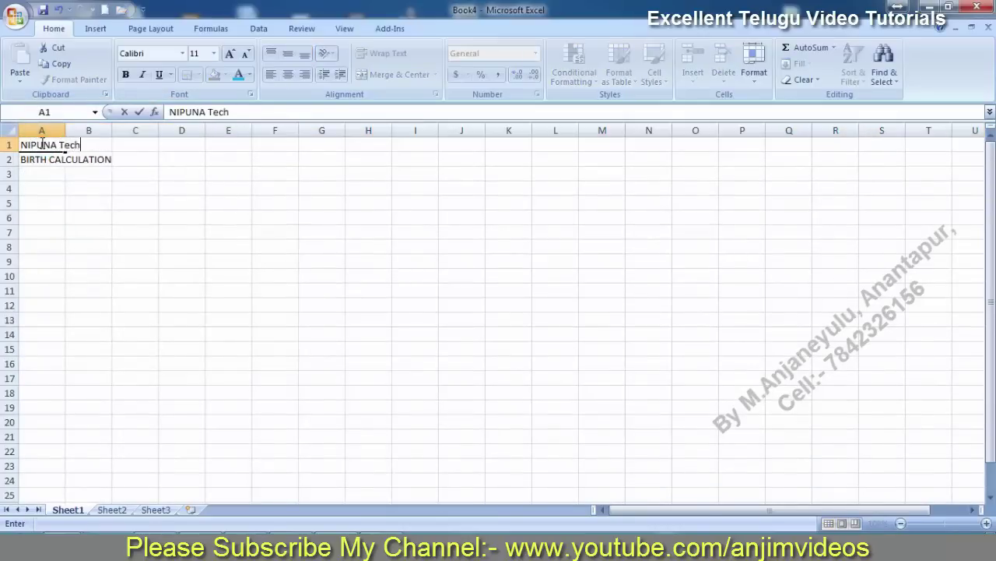
{"action": "type", "text": "nologies"}
{"action": "key", "text": "Return"}
{"action": "key", "text": "Return"}
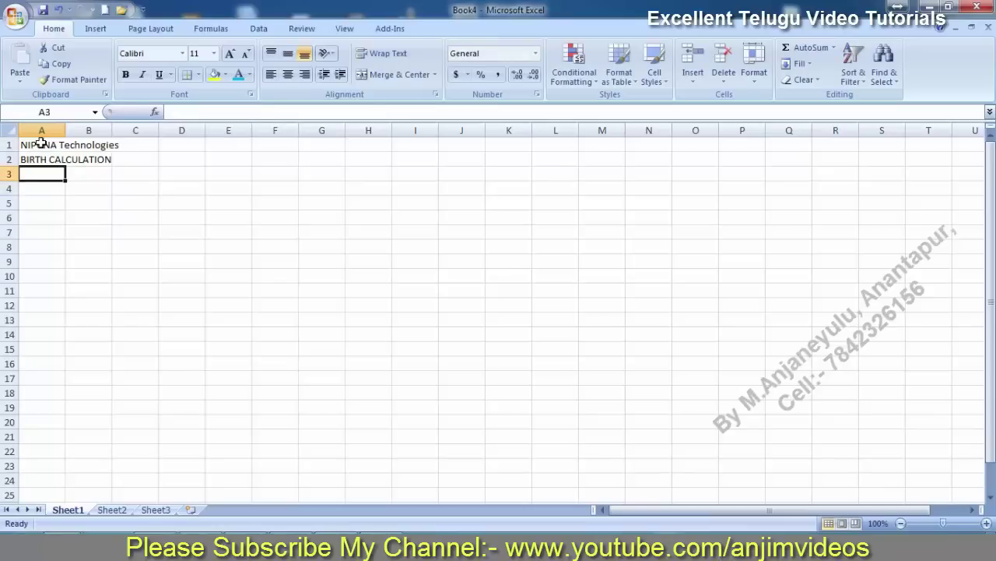
- Enter headers Name of the Candidate, Date of Birth, Present Date, Months and Days in A3:E3
{"action": "type", "text": "nAME"}
{"action": "key", "text": "BackSpace"}
{"action": "key", "text": "BackSpace"}
{"action": "key", "text": "BackSpace"}
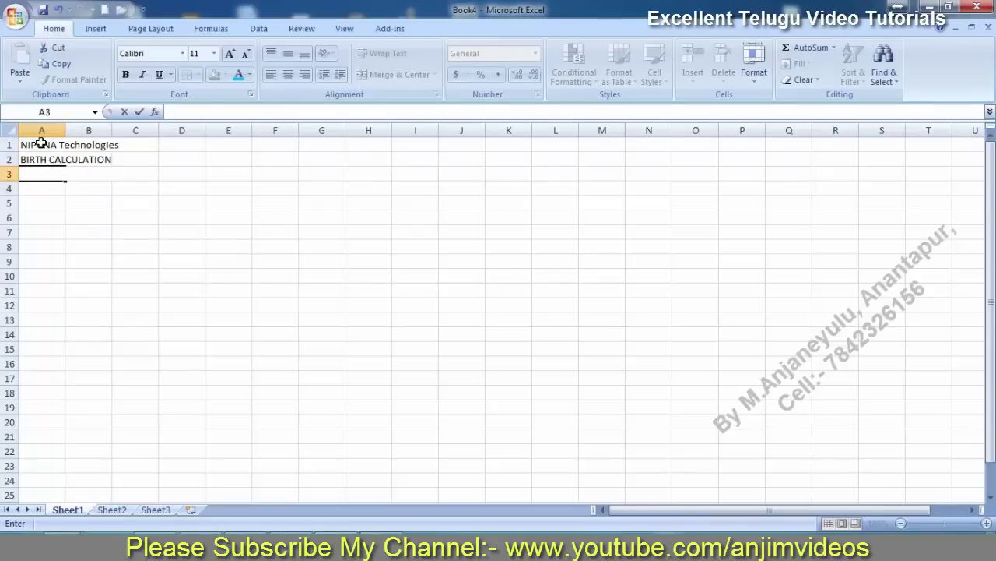
{"action": "type", "text": "Name of the"}
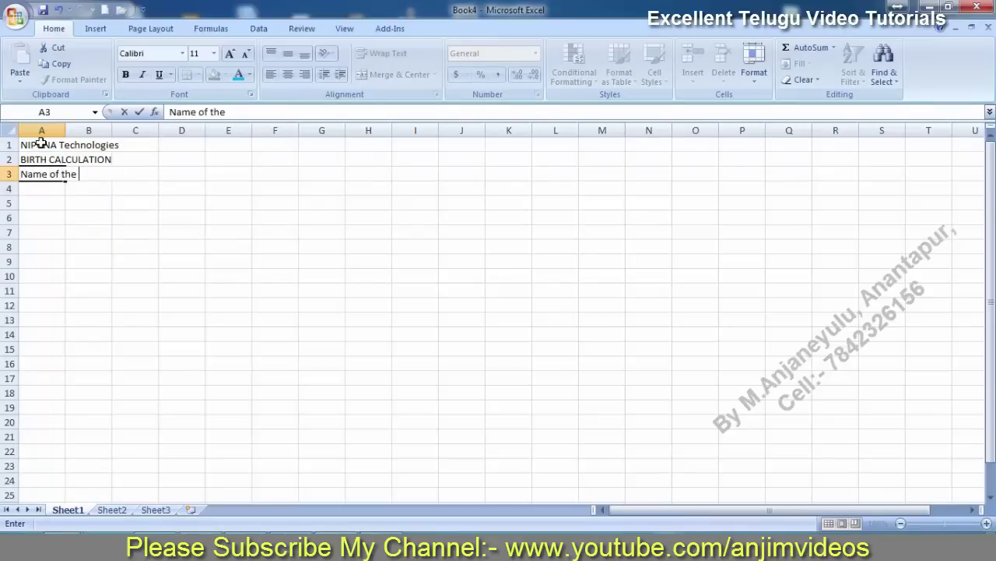
{"action": "type", "text": "Candidate"}
{"action": "key", "text": "Tab"}
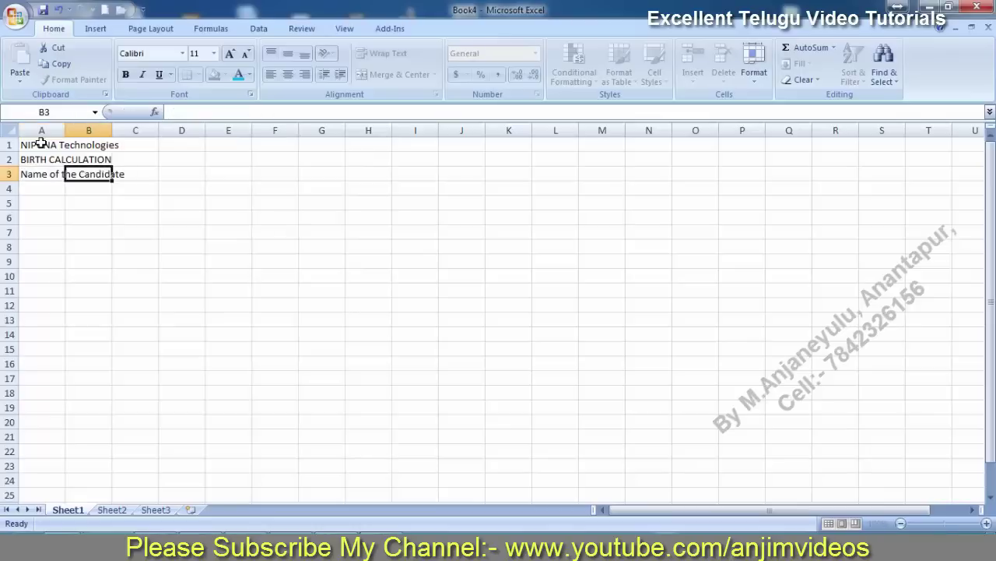
{"action": "type", "text": "DA"}
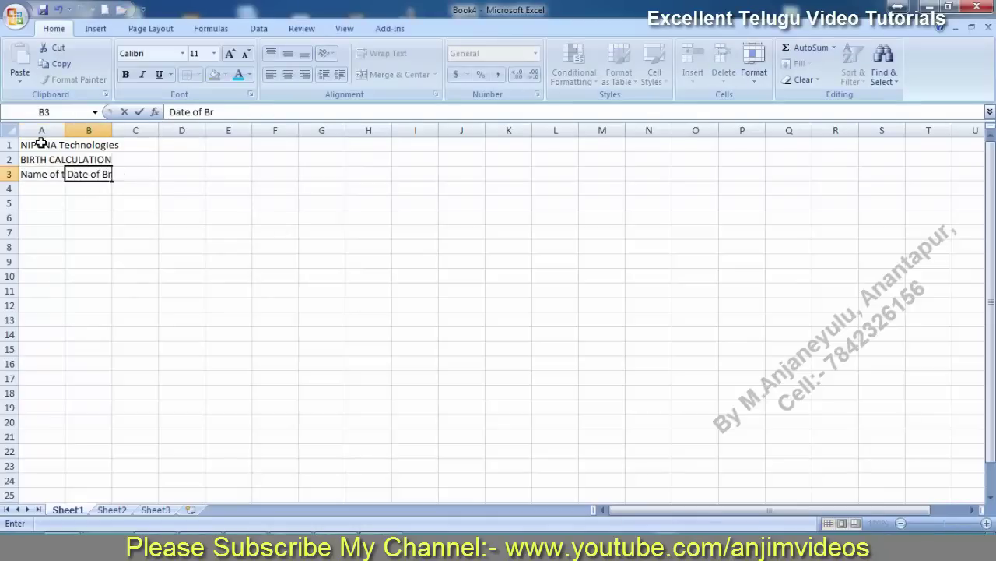
{"action": "key", "text": "Tab"}
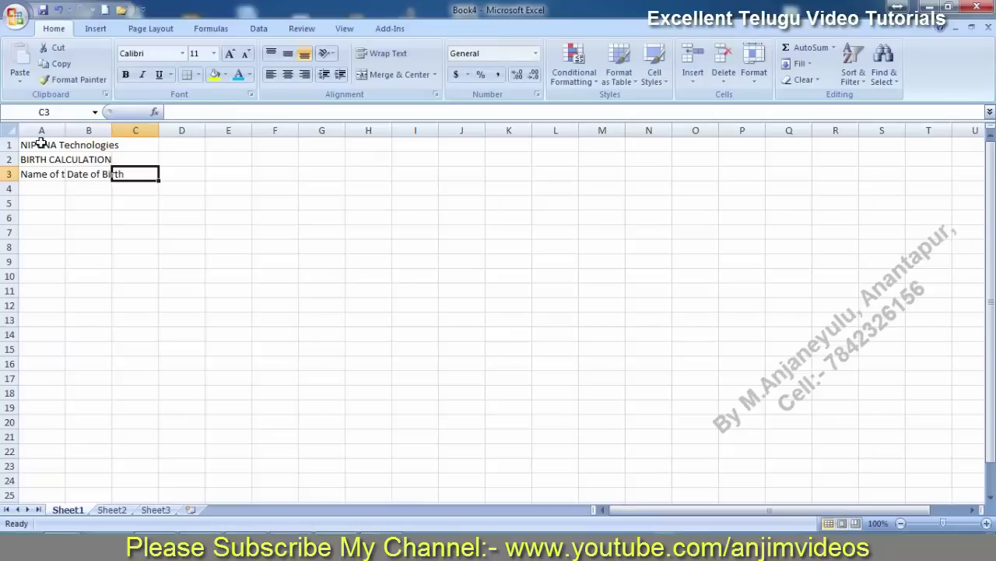
{"action": "type", "text": "Present Date"}
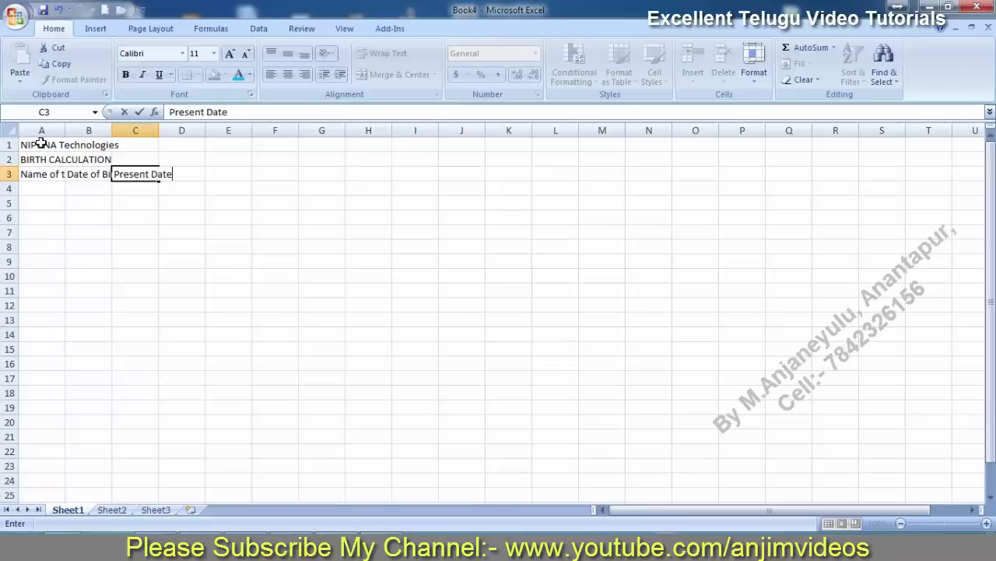
{"action": "key", "text": "Tab"}
{"action": "type", "text": "Mont"}
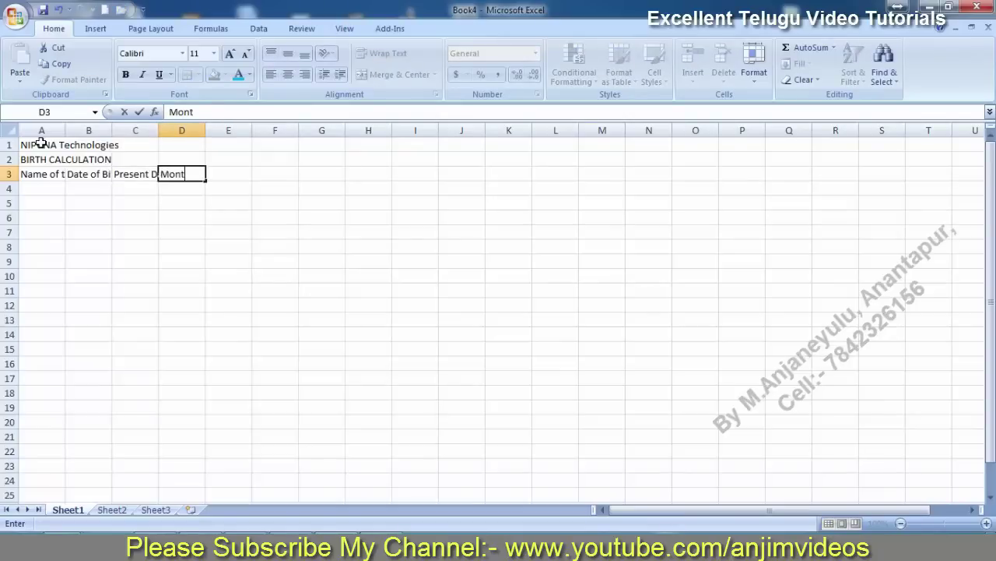
{"action": "type", "text": "hs"}
{"action": "key", "text": "Tab"}
{"action": "type", "text": "Day"}
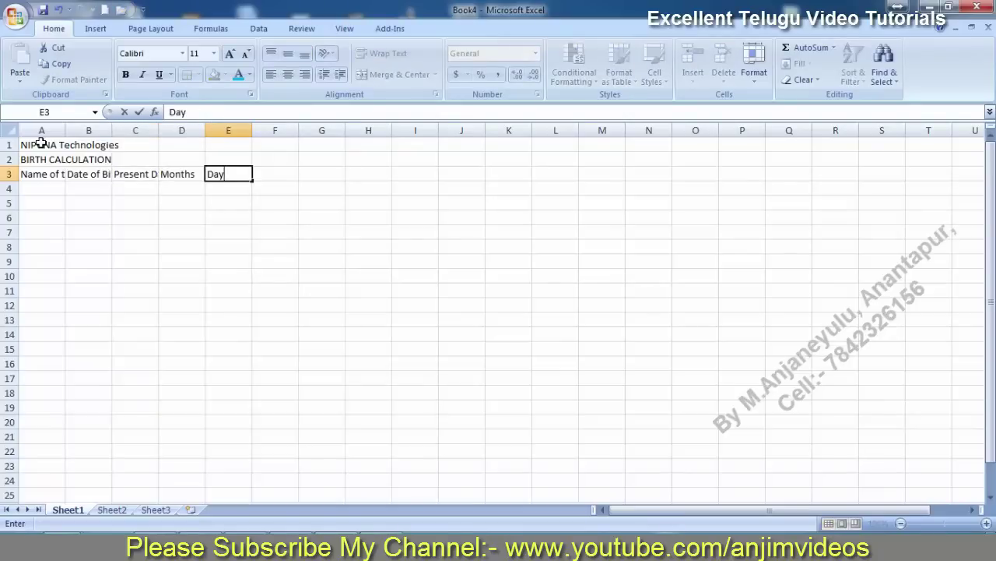
{"action": "key", "text": "Tab"}
- Enter headers Age, Extra Months, Extra Day, Total Months and Total Days in F3:J3
{"action": "type", "text": "Ag"}
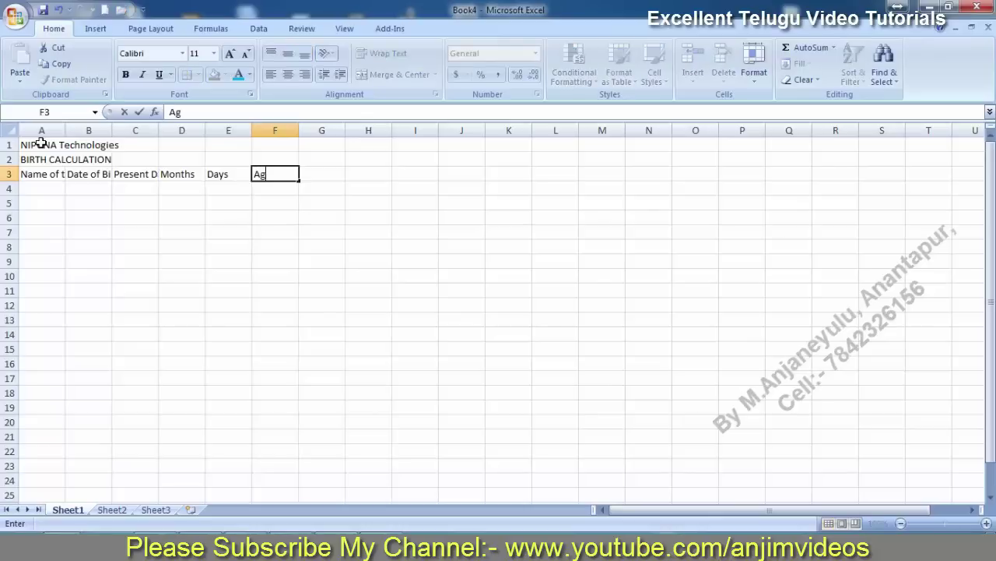
{"action": "key", "text": "Tab"}
{"action": "type", "text": "Ext"}
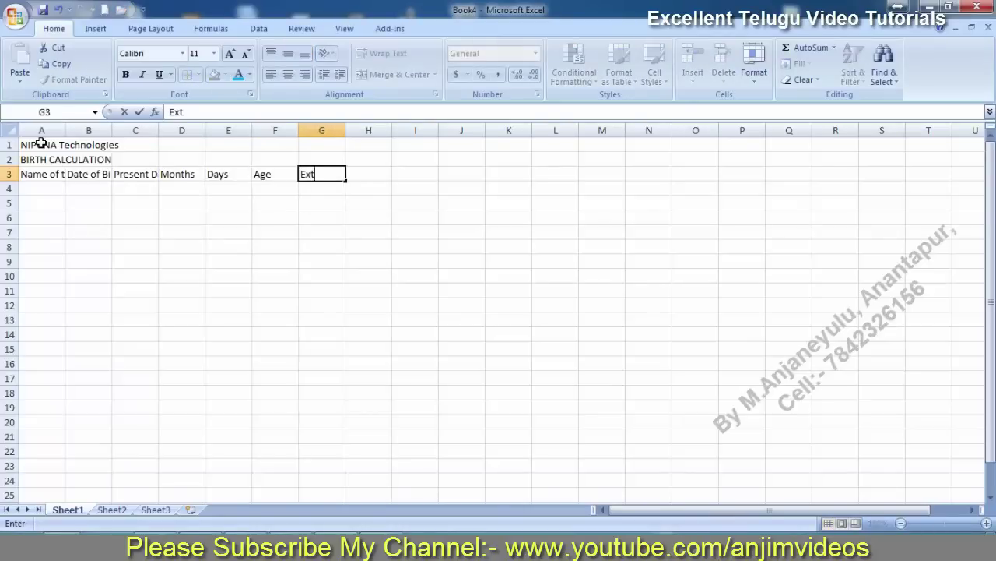
{"action": "type", "text": "ra Months"}
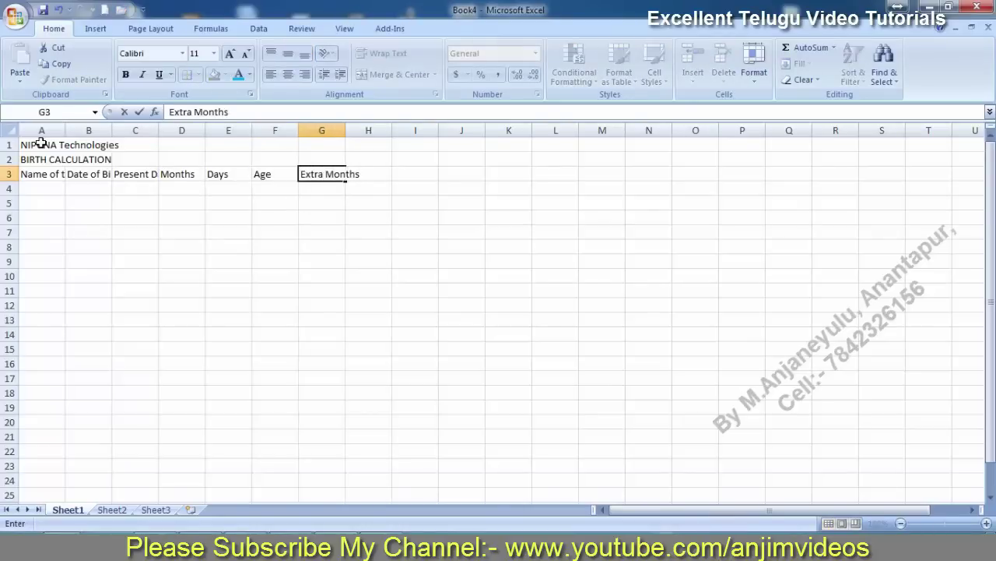
{"action": "key", "text": "Tab"}
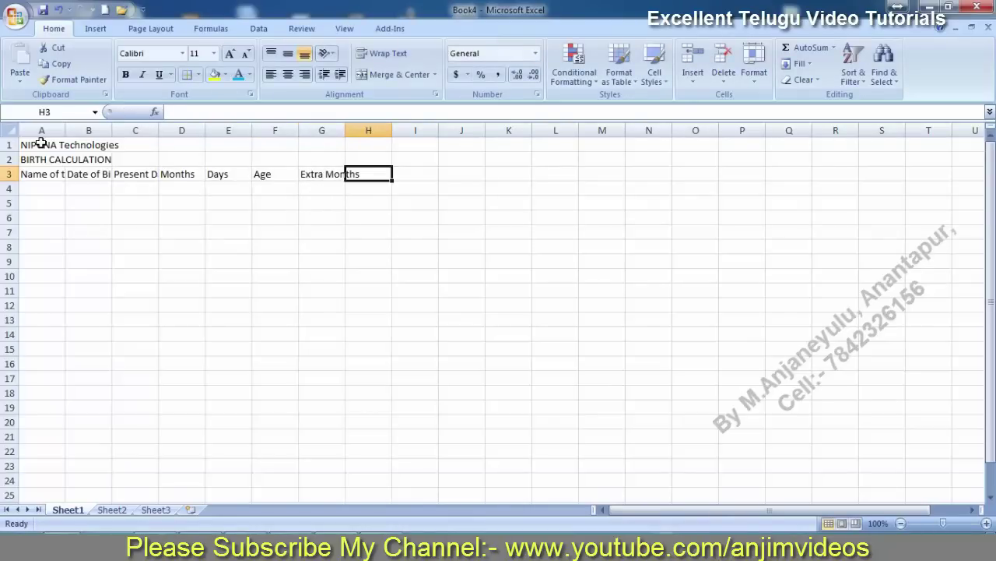
{"action": "type", "text": "Extra Day"}
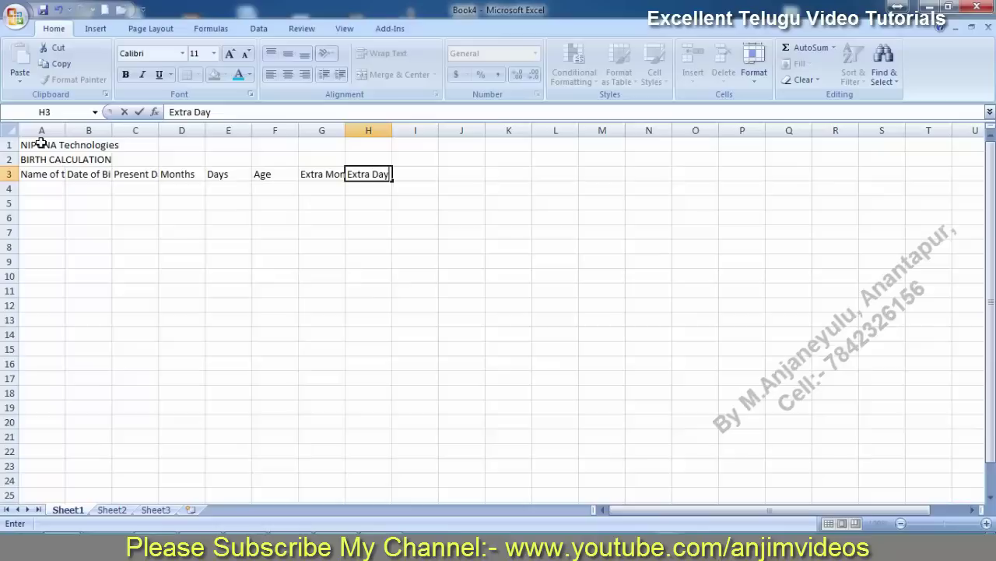
{"action": "key", "text": "Tab"}
{"action": "type", "text": "To"}
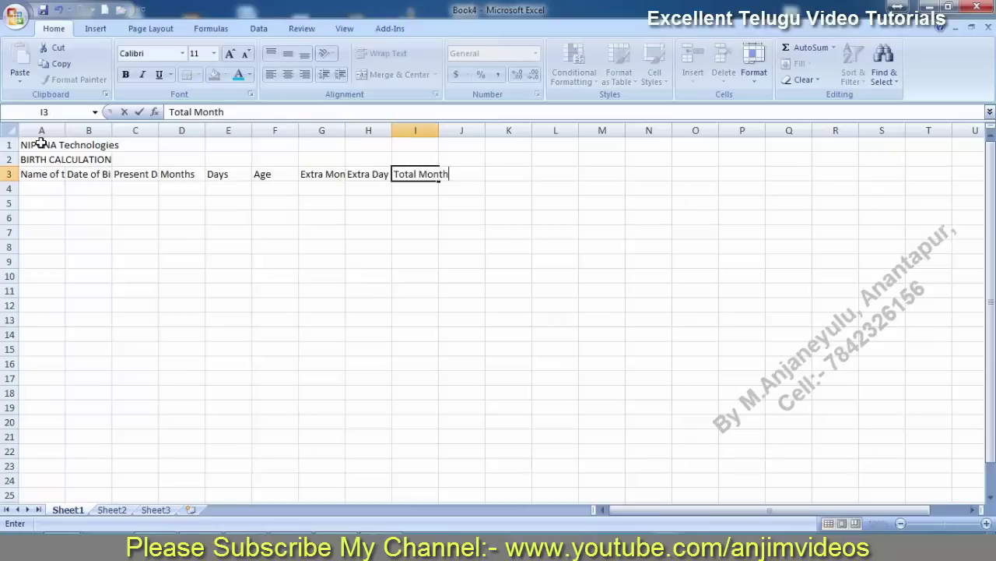
{"action": "type", "text": "s"}
{"action": "key", "text": "Tab"}
{"action": "type", "text": "Tot"}
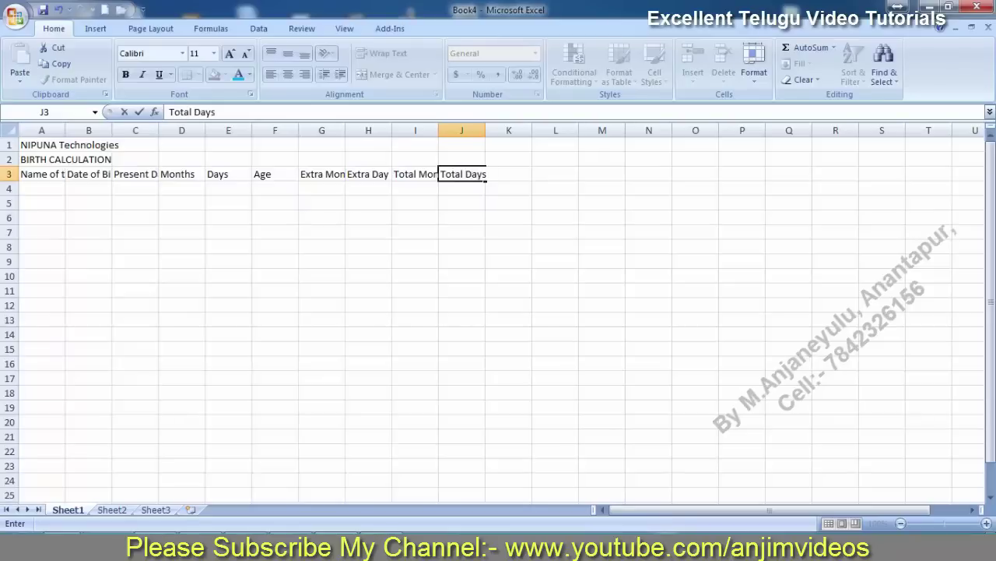
{"action": "left_click", "coordinate": [39, 202]}
- Wrap the A3:J3 header text and widen column A to fit 'Name of the Candidate'
{"action": "left_click_drag", "start_coordinate": [47, 176], "coordinate": [474, 174]}
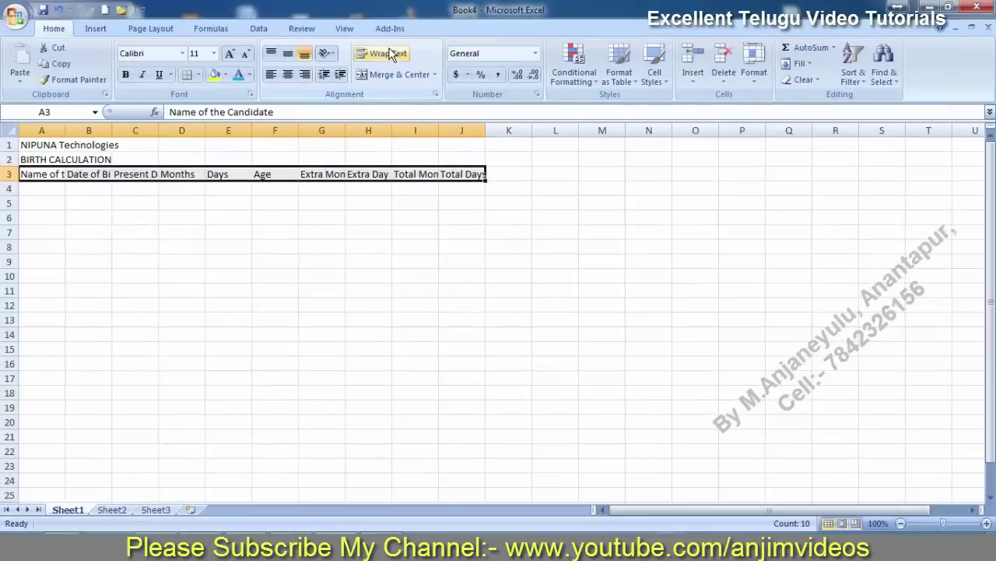
{"action": "left_click", "coordinate": [381, 53]}
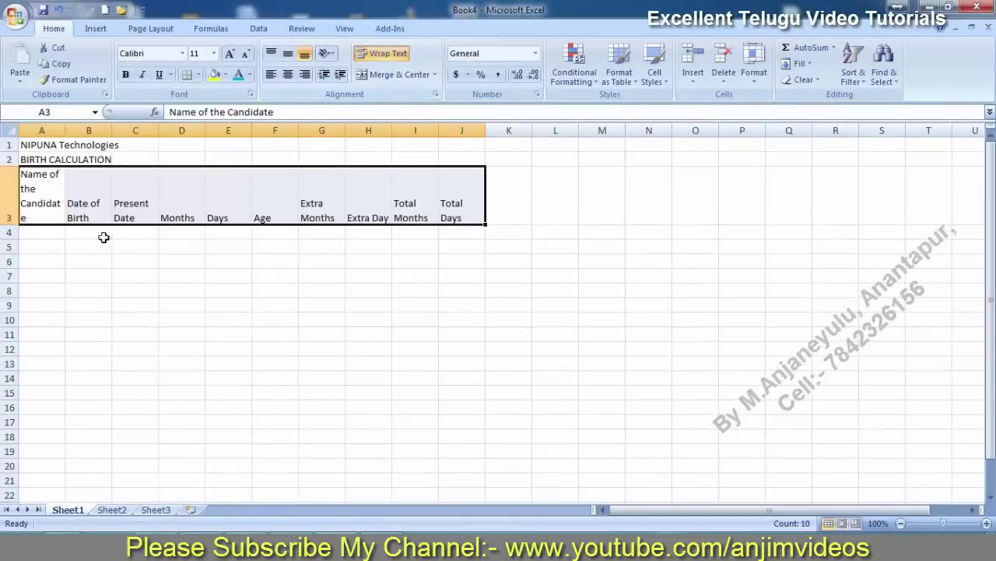
{"action": "left_click", "coordinate": [78, 212]}
{"action": "mouse_move", "coordinate": [65, 130]}
{"action": "left_mouse_down"}
{"action": "mouse_move", "coordinate": [118, 144]}
{"action": "mouse_move", "coordinate": [262, 131]}
{"action": "left_mouse_up"}
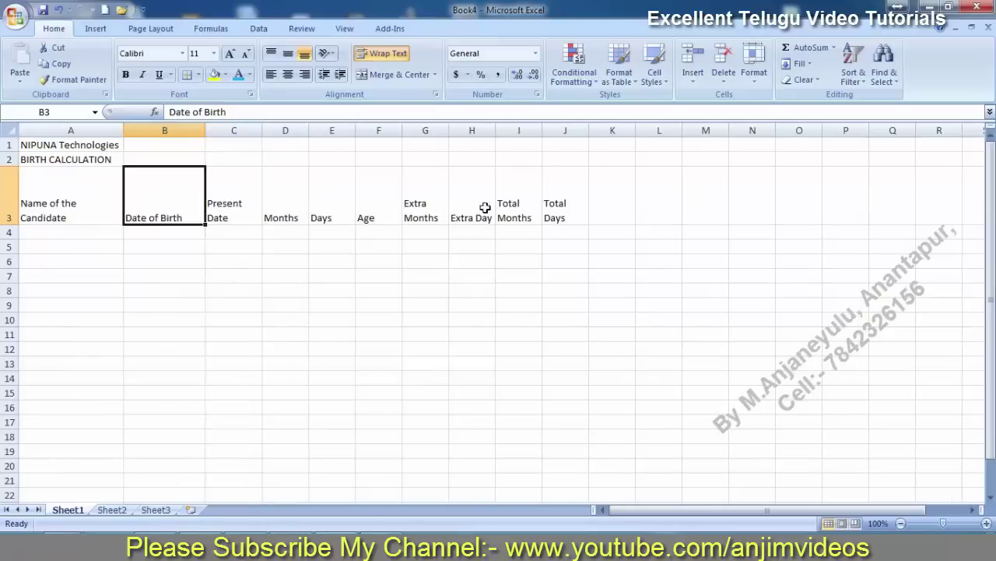
{"action": "left_click", "coordinate": [490, 214]}
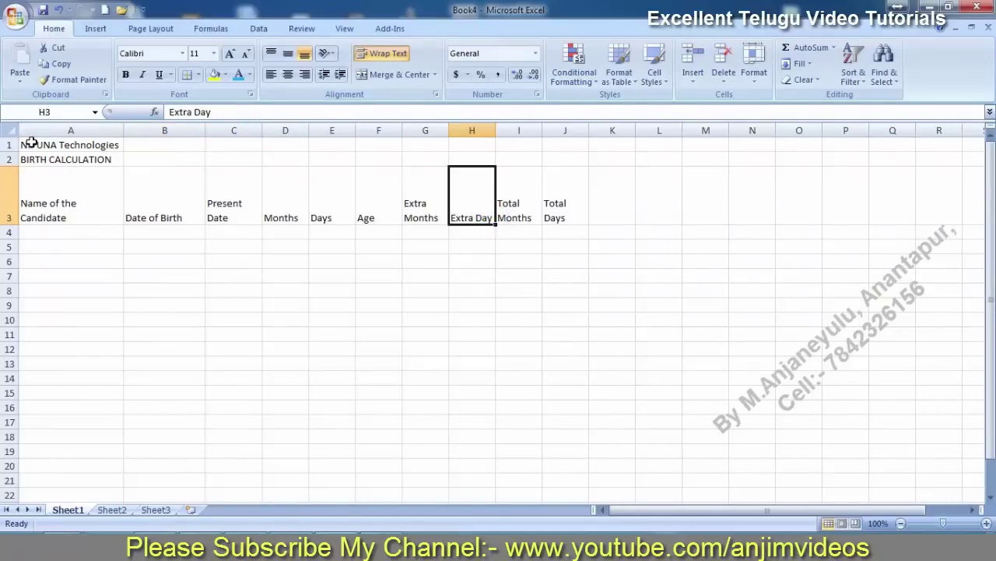
{"action": "left_click_drag", "start_coordinate": [29, 143], "coordinate": [562, 147]}
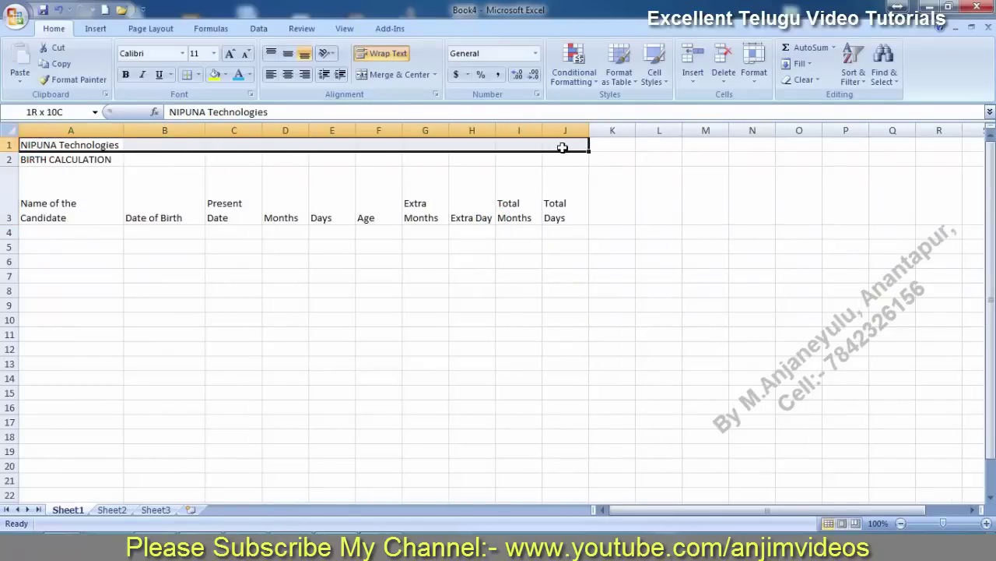
- Merge and centre NIPUNA Technologies across A1:J1 at font size 24
{"action": "left_click", "coordinate": [379, 74]}
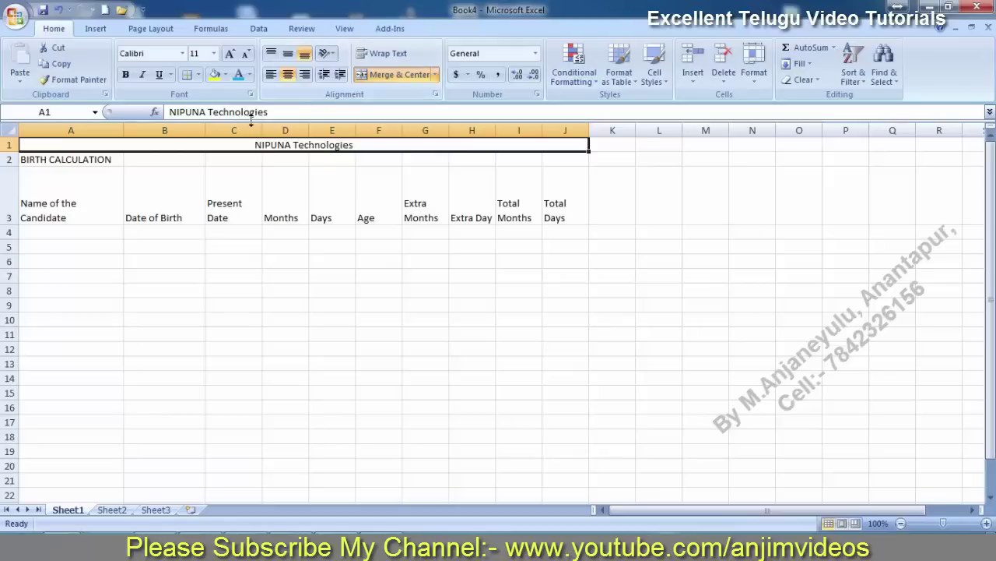
{"action": "left_click", "coordinate": [213, 52]}
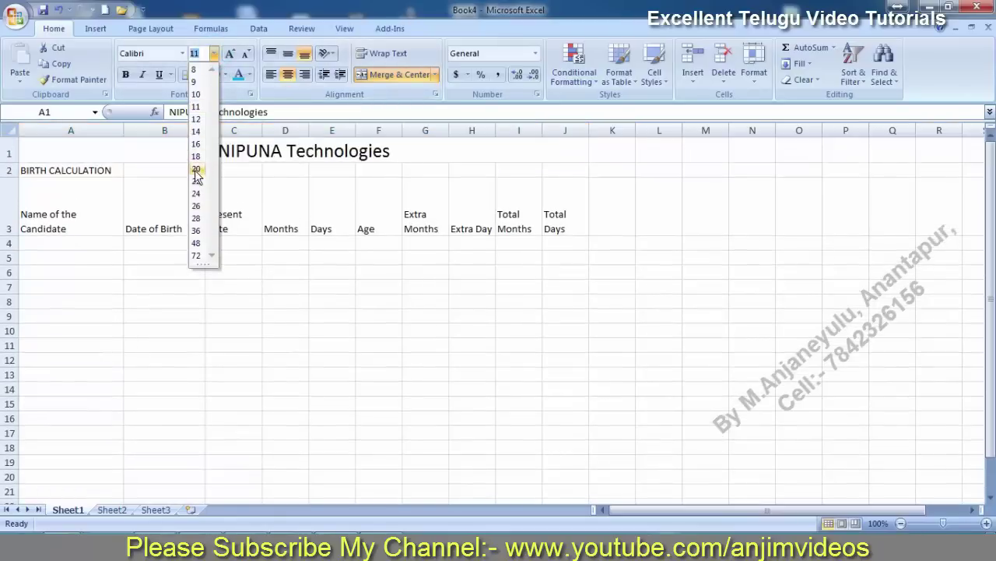
{"action": "left_click", "coordinate": [198, 194]}
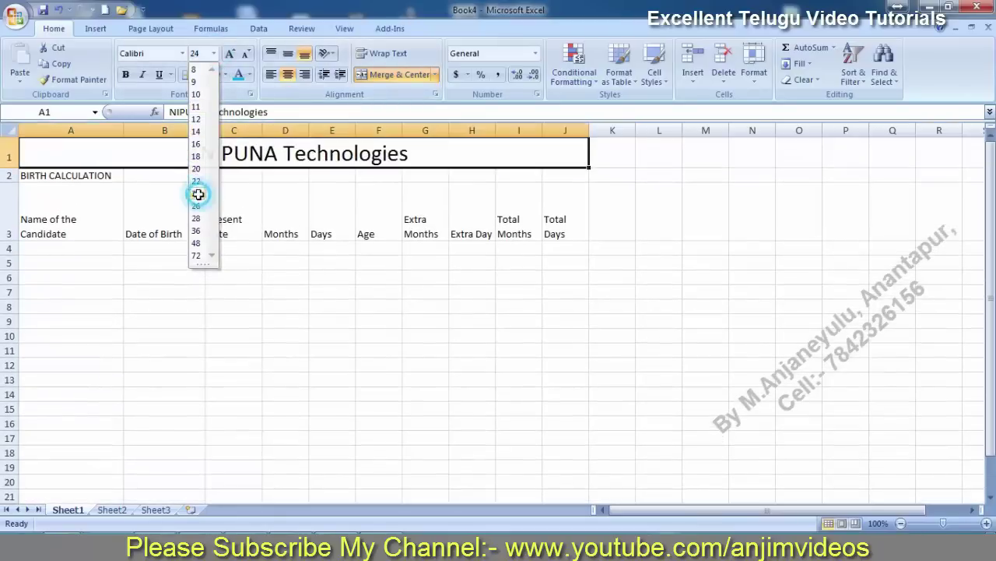
- Make BIRTH CALCULATION in row 2 size 22 with green font
{"action": "left_click_drag", "start_coordinate": [27, 178], "coordinate": [557, 175]}
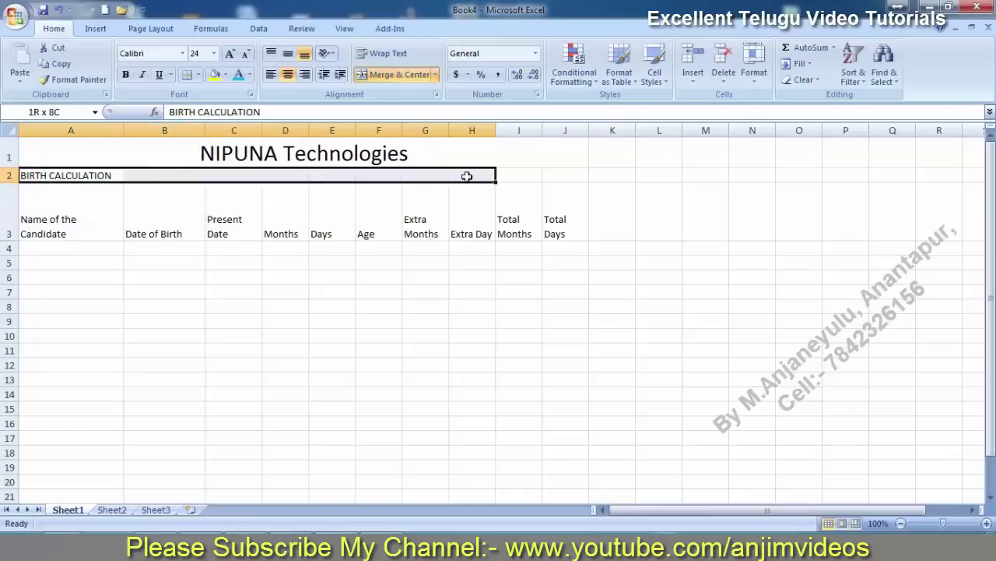
{"action": "left_click", "coordinate": [213, 53]}
{"action": "left_click", "coordinate": [196, 181]}
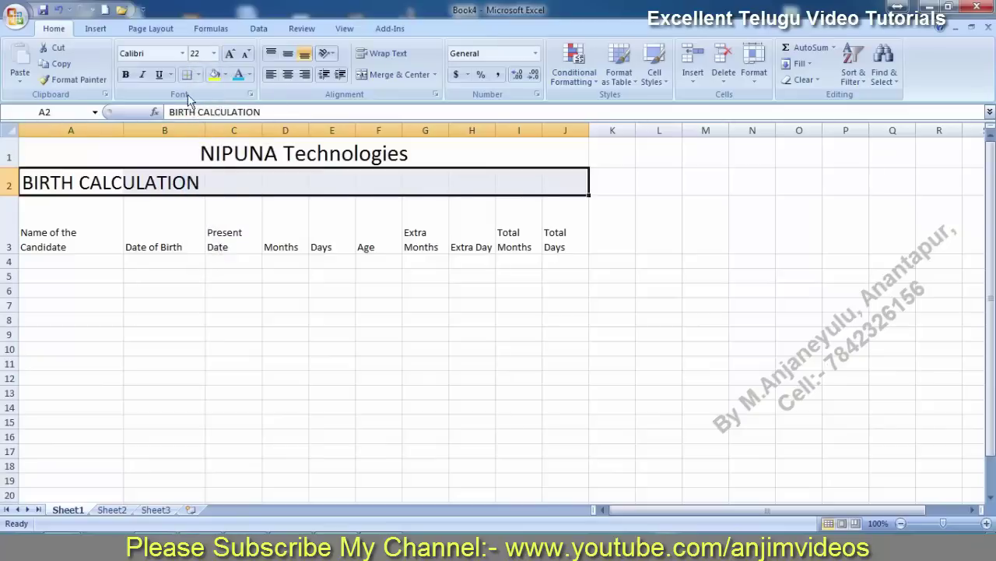
{"action": "left_click", "coordinate": [249, 74]}
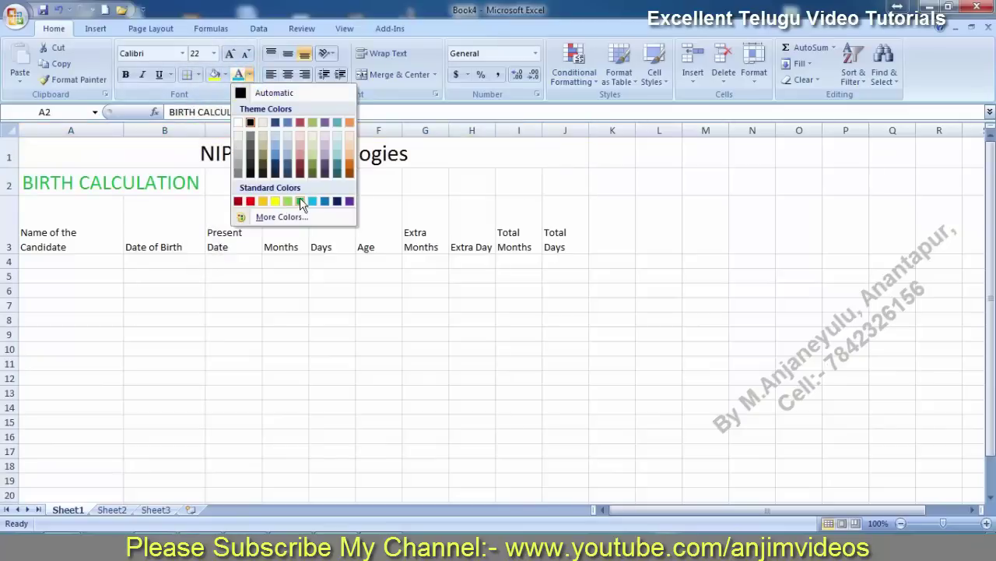
{"action": "left_click", "coordinate": [299, 201]}
- Colour NIPUNA Technologies red and merge-centre BIRTH CALCULATION across A2:J2
{"action": "left_click", "coordinate": [269, 152]}
{"action": "left_click", "coordinate": [249, 74]}
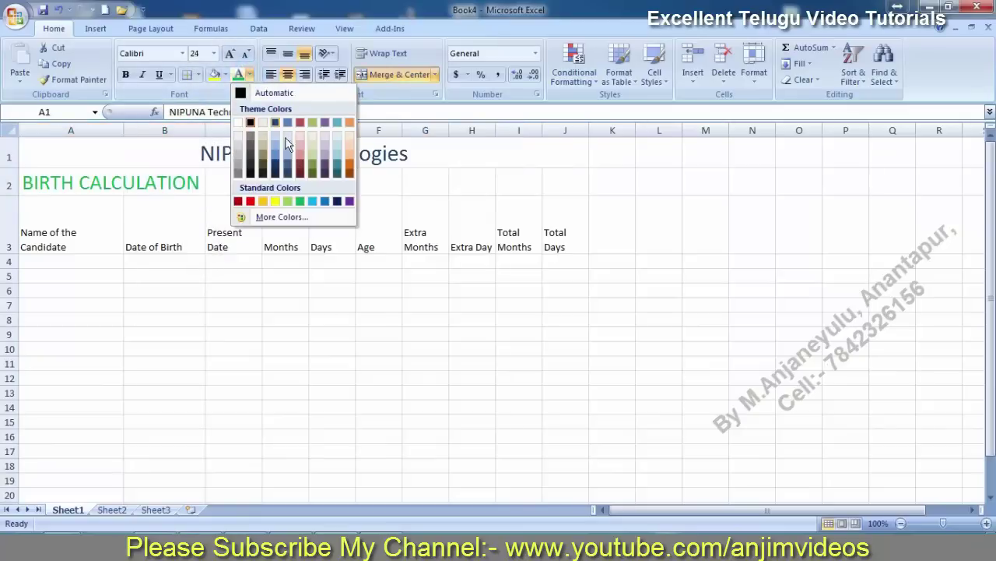
{"action": "left_click", "coordinate": [300, 201]}
{"action": "left_click", "coordinate": [249, 74]}
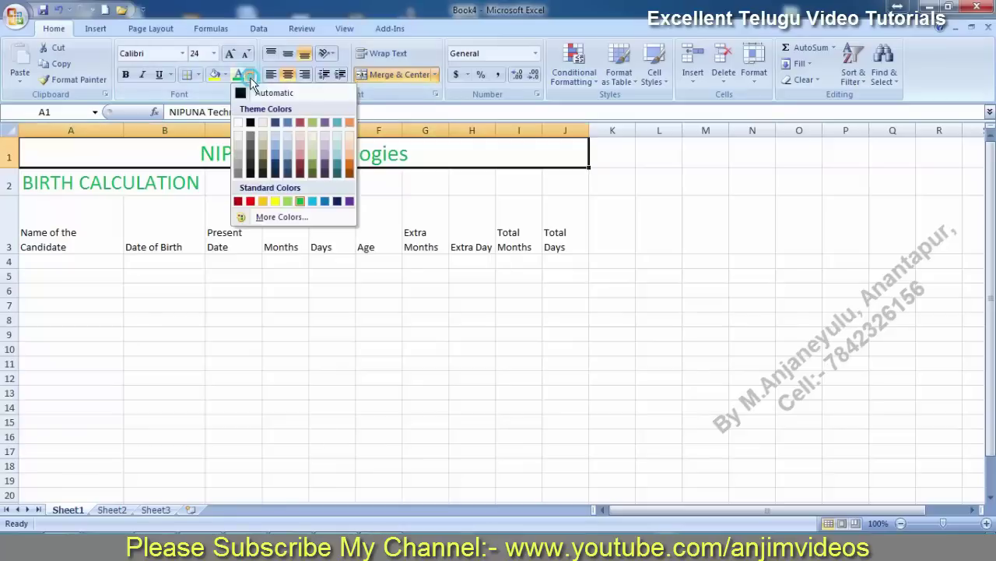
{"action": "left_click", "coordinate": [250, 201]}
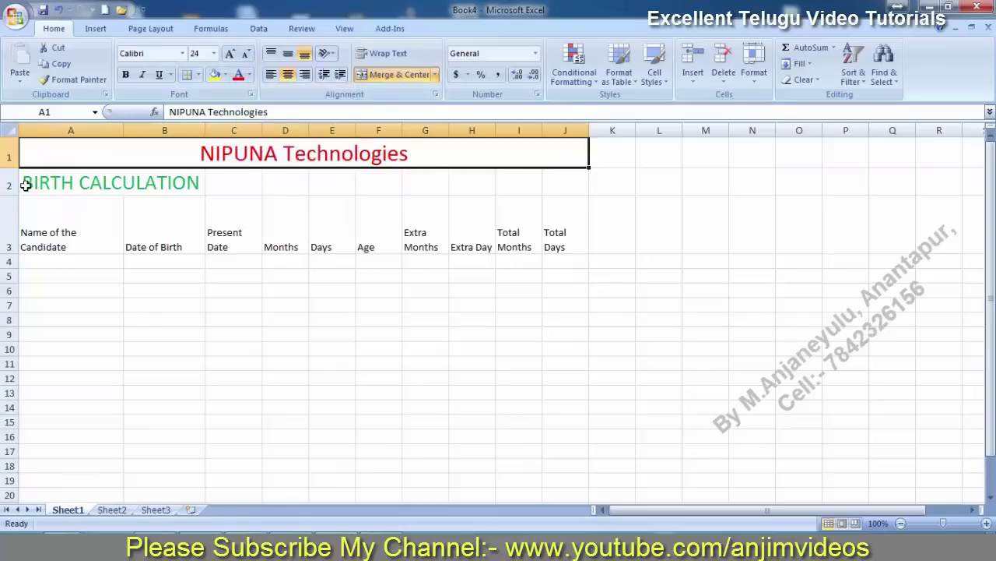
{"action": "left_click_drag", "start_coordinate": [22, 182], "coordinate": [573, 178]}
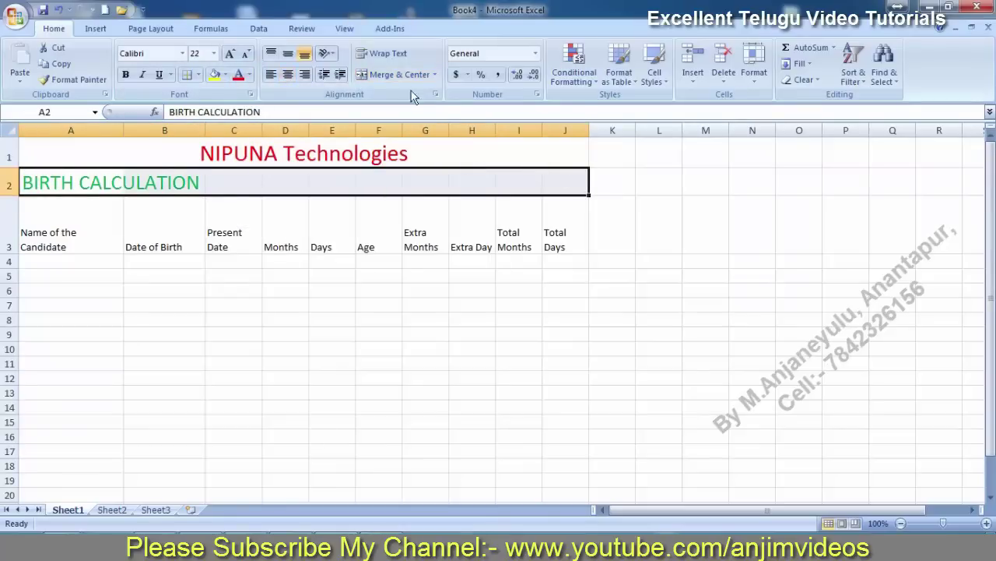
{"action": "left_click", "coordinate": [393, 74]}
{"action": "left_click", "coordinate": [301, 221]}
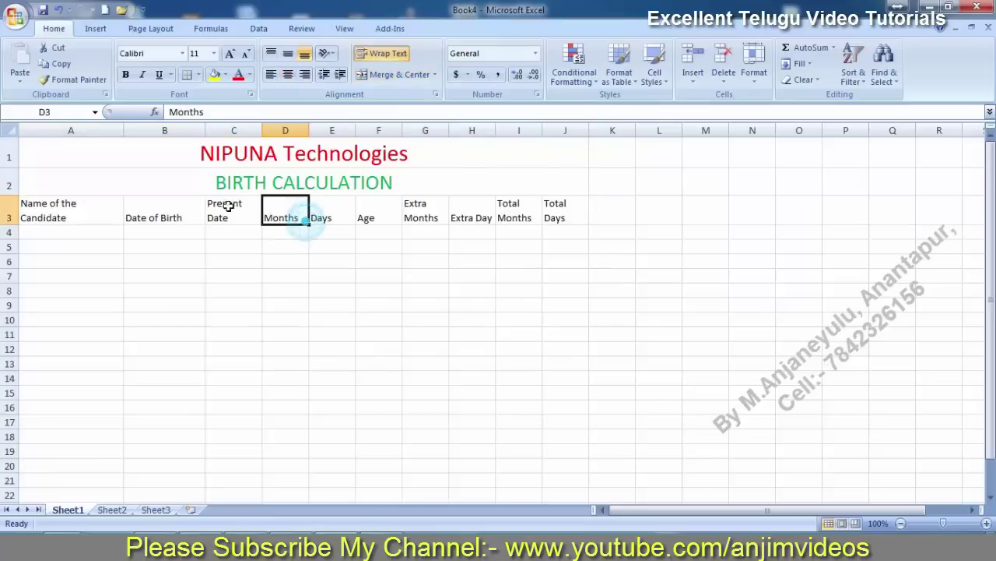
- Apply All Borders to the table range A3:J10
{"action": "mouse_move", "coordinate": [19, 215]}
{"action": "left_mouse_down"}
{"action": "mouse_move", "coordinate": [296, 211]}
{"action": "mouse_move", "coordinate": [565, 280]}
{"action": "mouse_move", "coordinate": [565, 314]}
{"action": "left_mouse_up"}
{"action": "left_click", "coordinate": [198, 75]}
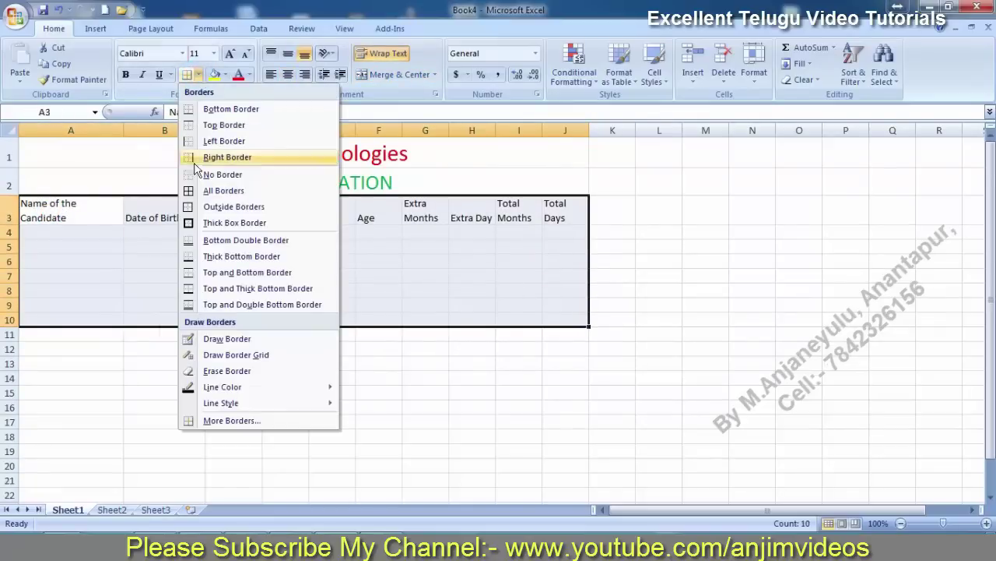
{"action": "left_click", "coordinate": [219, 191]}
{"action": "left_click", "coordinate": [231, 283]}
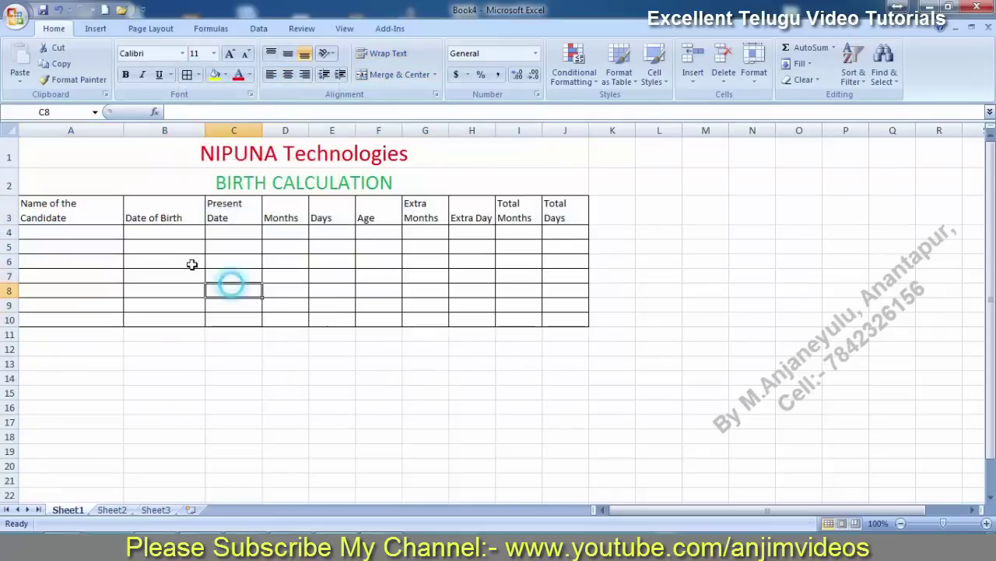
- Make the row 3 headers bold, centred horizontally and middle-aligned
{"action": "left_click_drag", "start_coordinate": [50, 203], "coordinate": [563, 207]}
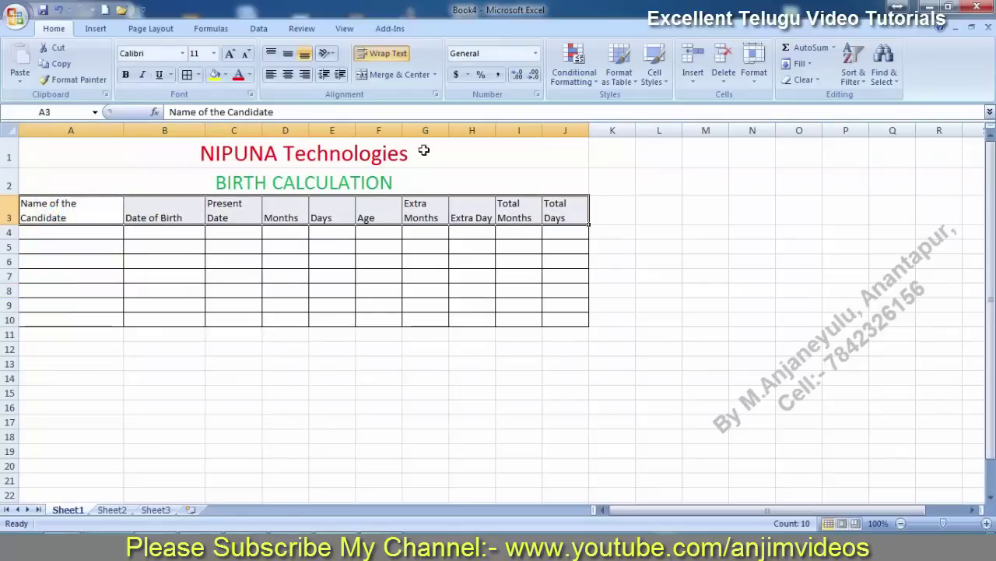
{"action": "left_click", "coordinate": [126, 75]}
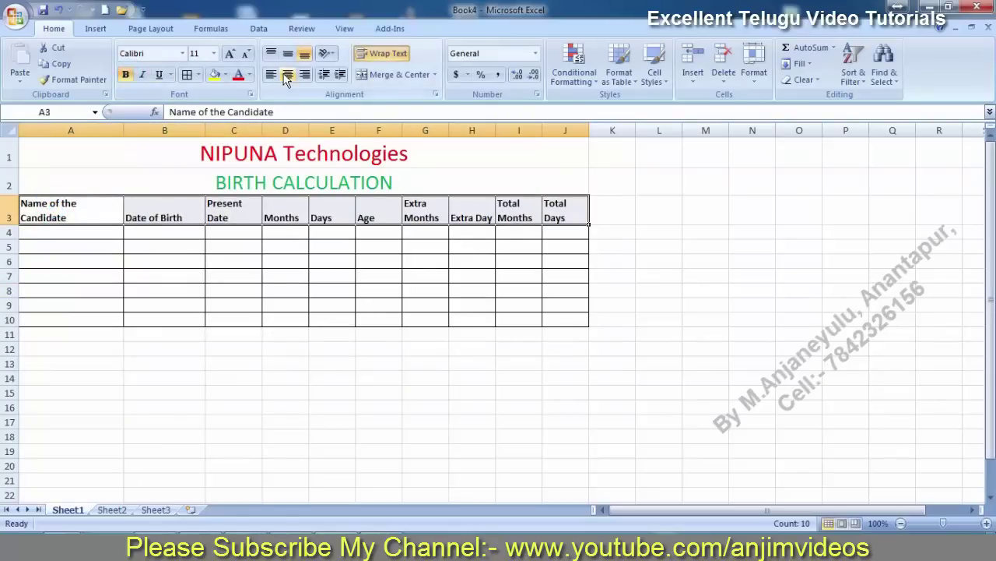
{"action": "left_click", "coordinate": [288, 74]}
{"action": "left_click", "coordinate": [287, 54]}
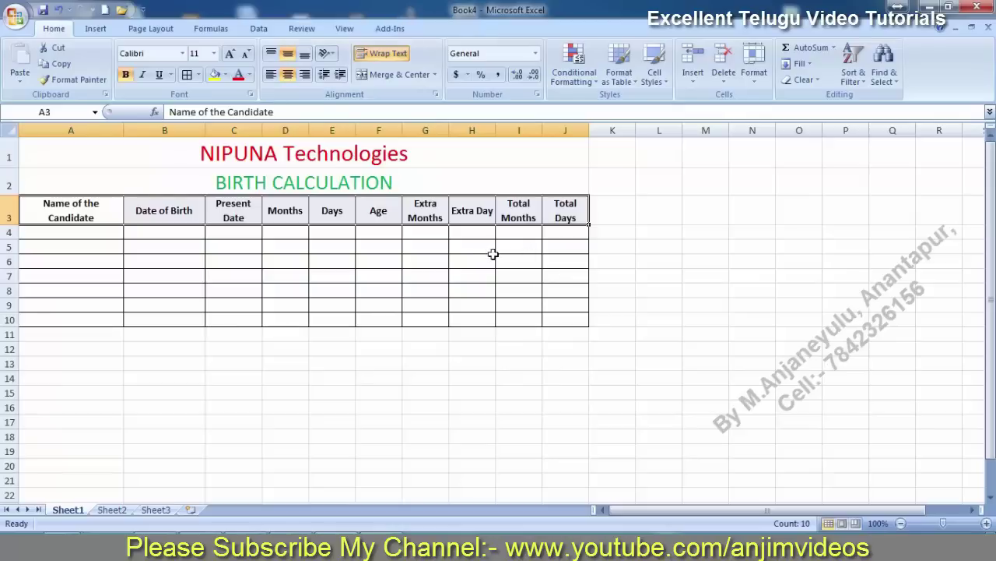
- Rename the H3 heading from 'Extra Day' to 'Extra Days'
{"action": "left_click", "coordinate": [485, 219]}
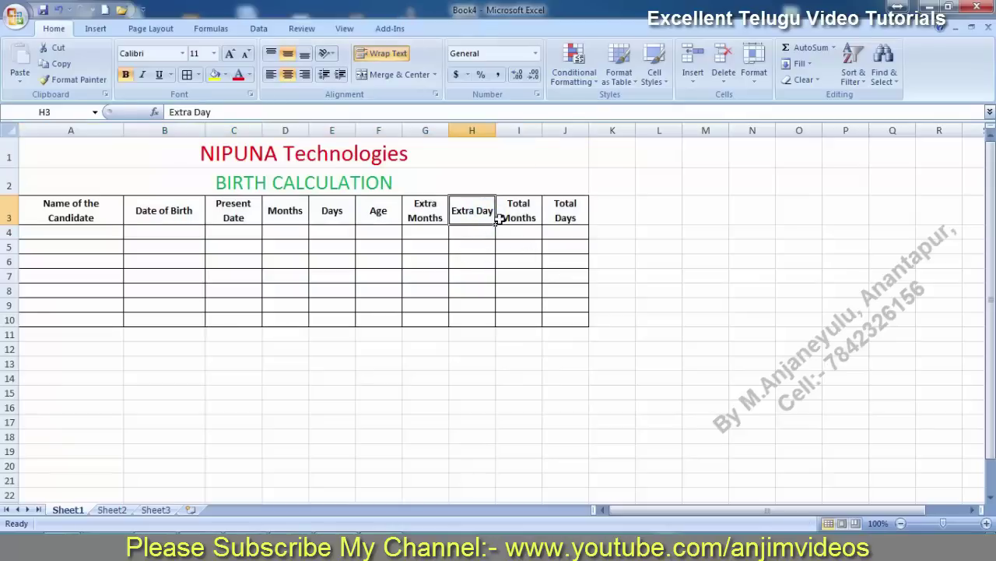
{"action": "double_click", "coordinate": [495, 218]}
{"action": "key", "text": "Escape"}
{"action": "double_click", "coordinate": [495, 218]}
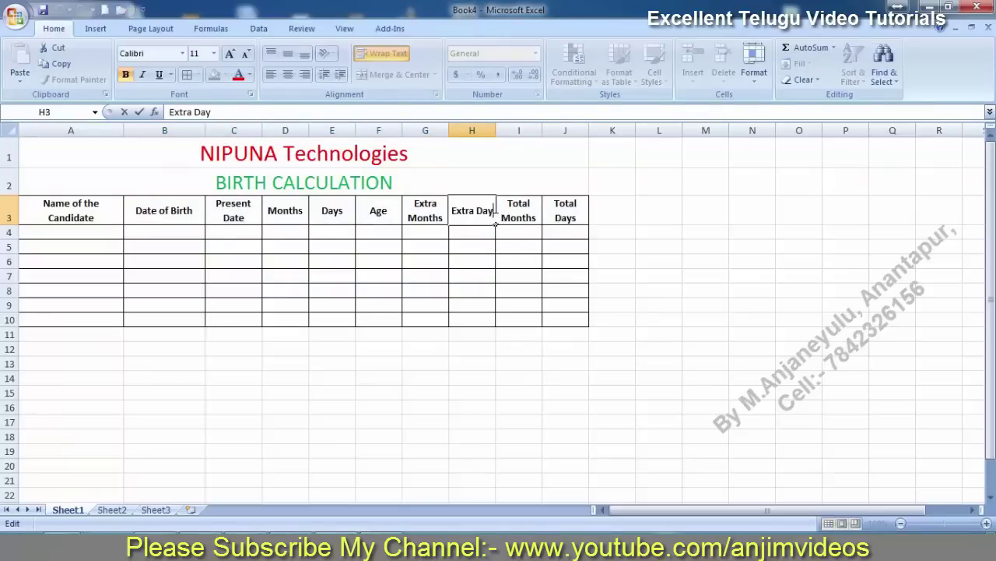
{"action": "type", "text": "s"}
{"action": "left_click", "coordinate": [463, 258]}
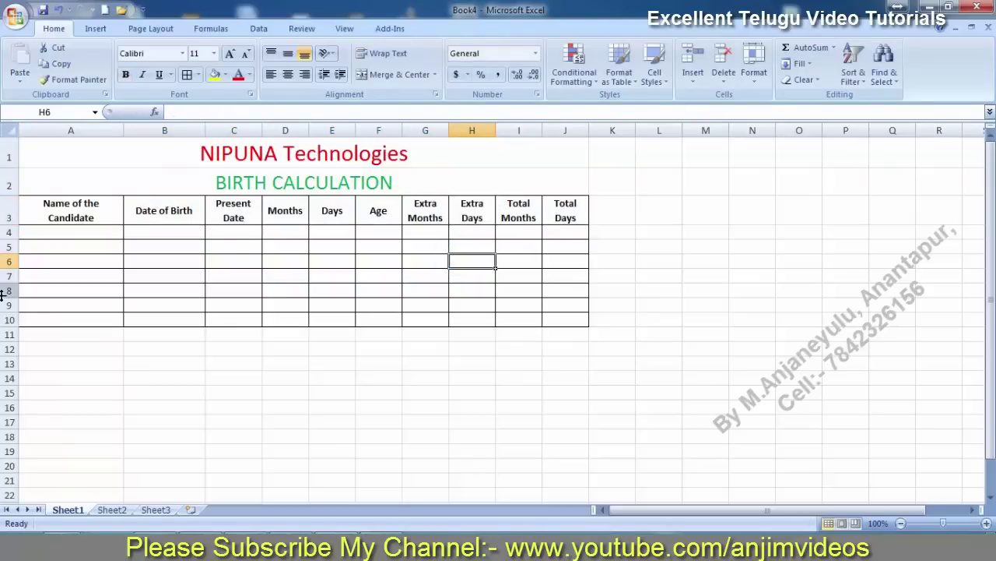
- Insert a new column A headed 'SlNo', centred horizontally and vertically
{"action": "left_click_drag", "start_coordinate": [120, 130], "coordinate": [79, 130]}
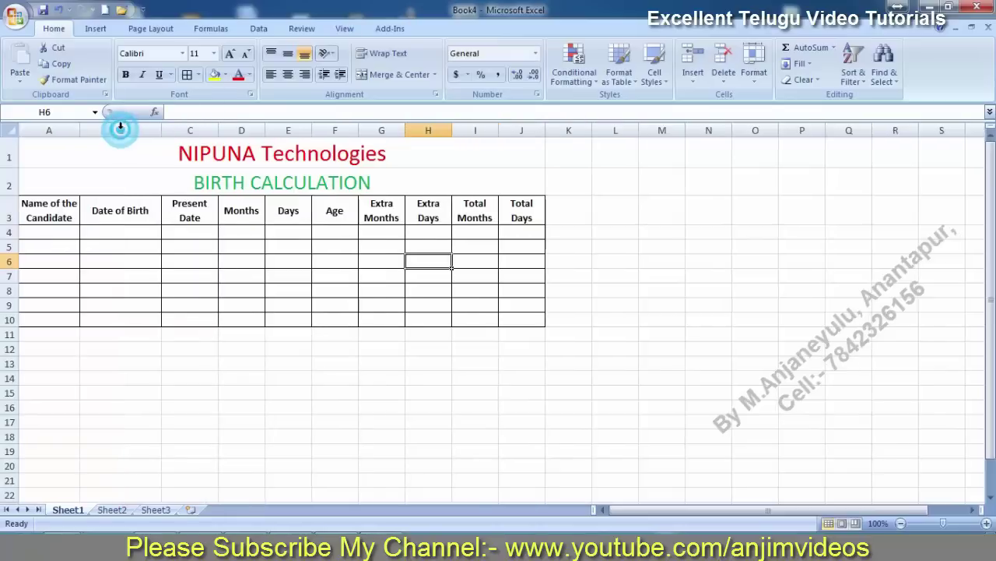
{"action": "right_click", "coordinate": [56, 130]}
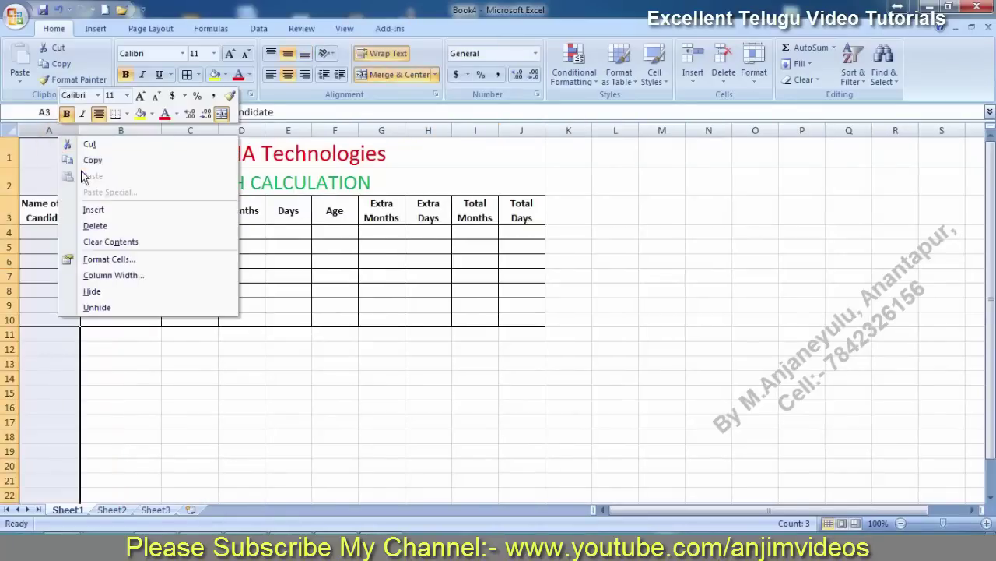
{"action": "left_click", "coordinate": [92, 209]}
{"action": "left_click", "coordinate": [33, 214]}
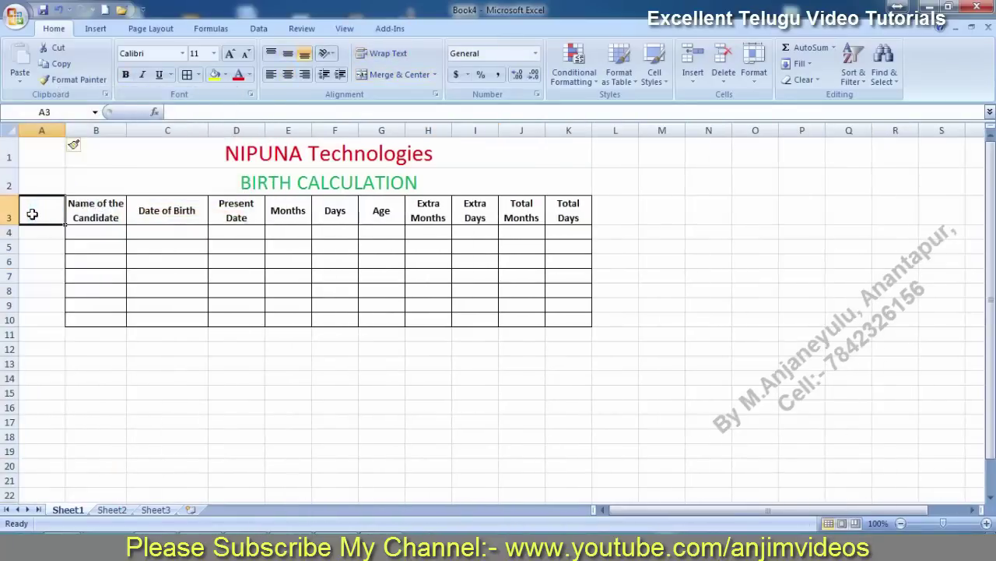
{"action": "type", "text": "SlNo"}
{"action": "left_click", "coordinate": [34, 214]}
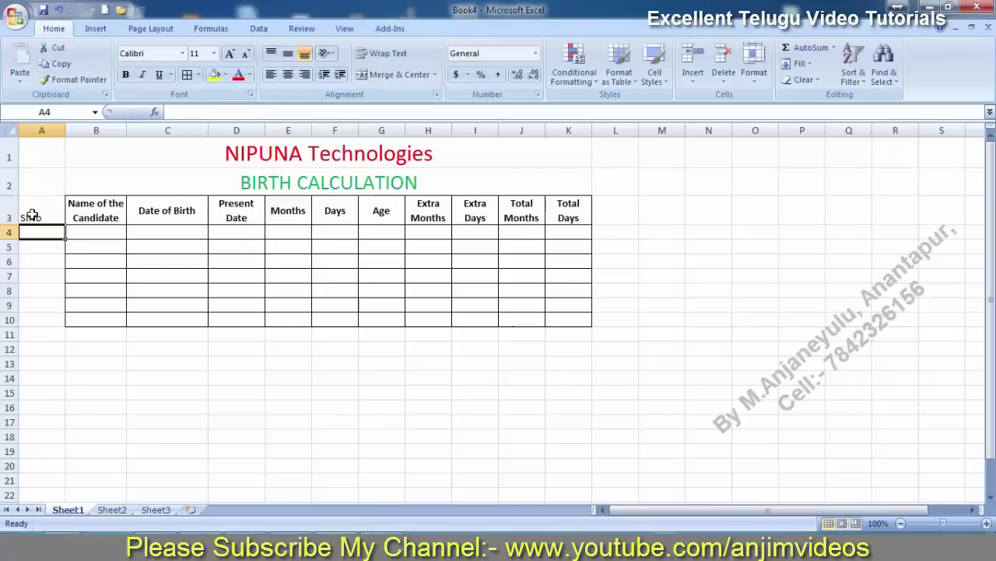
{"action": "key", "text": "shift+Down"}
{"action": "key", "text": "shift+Down"}
{"action": "key", "text": "shift+Down"}
{"action": "key", "text": "shift+Down"}
{"action": "key", "text": "shift+Down"}
{"action": "key", "text": "shift+Down"}
{"action": "key", "text": "shift+Down"}
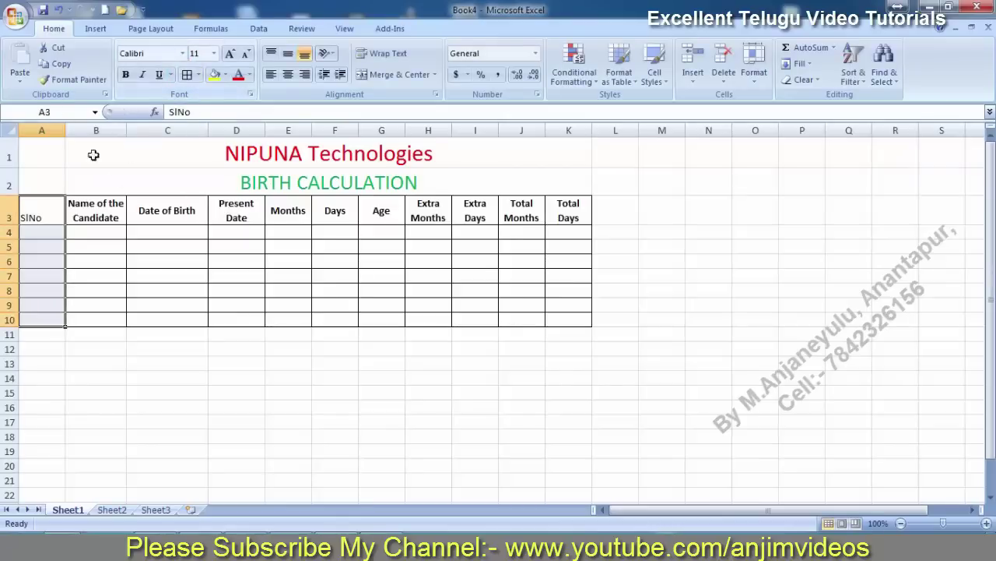
{"action": "left_click", "coordinate": [288, 74]}
{"action": "left_click", "coordinate": [287, 53]}
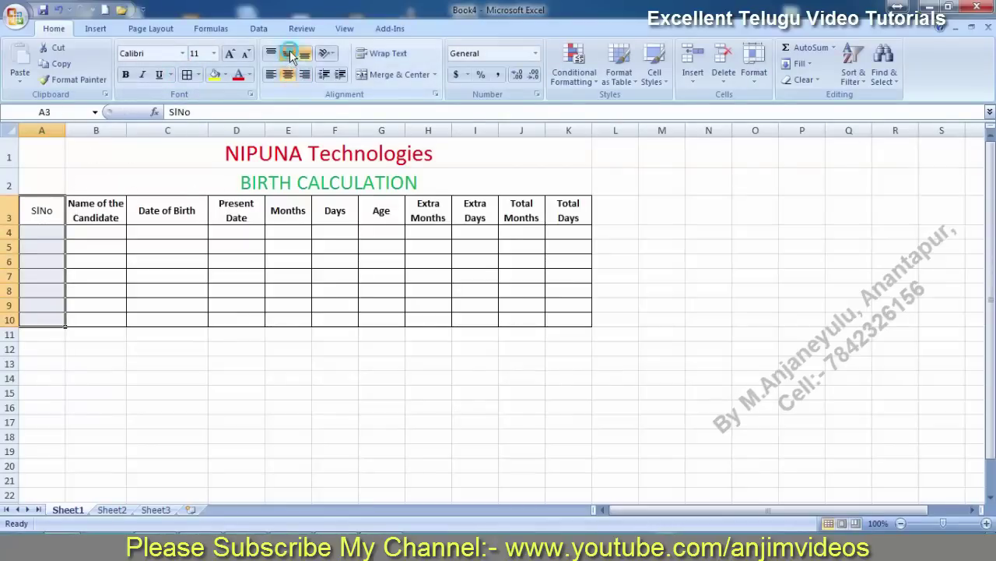
- Re-merge and centre both title rows across columns A–K
{"action": "left_click_drag", "start_coordinate": [36, 156], "coordinate": [187, 152]}
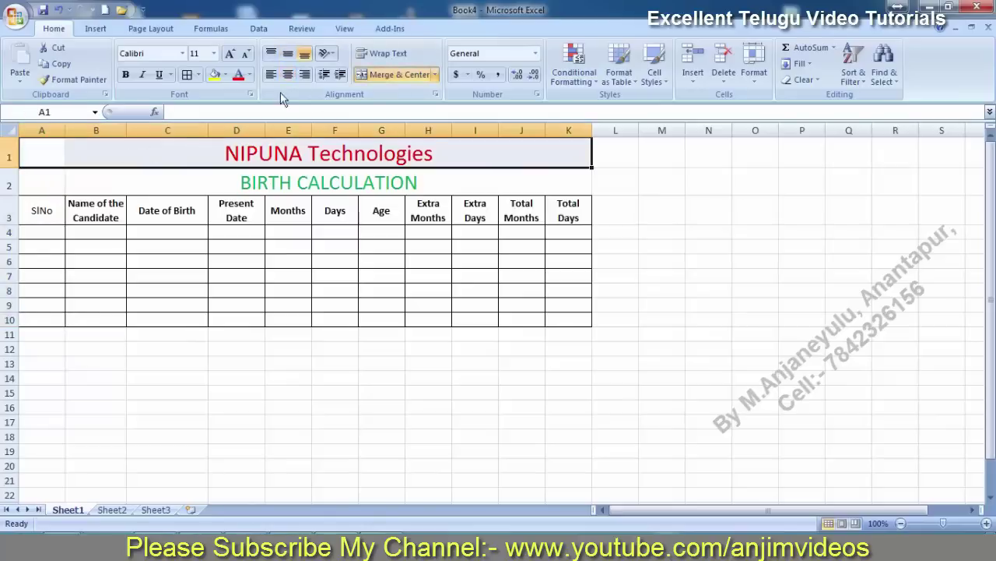
{"action": "left_click", "coordinate": [399, 74]}
{"action": "left_click", "coordinate": [399, 74]}
{"action": "left_click", "coordinate": [48, 185]}
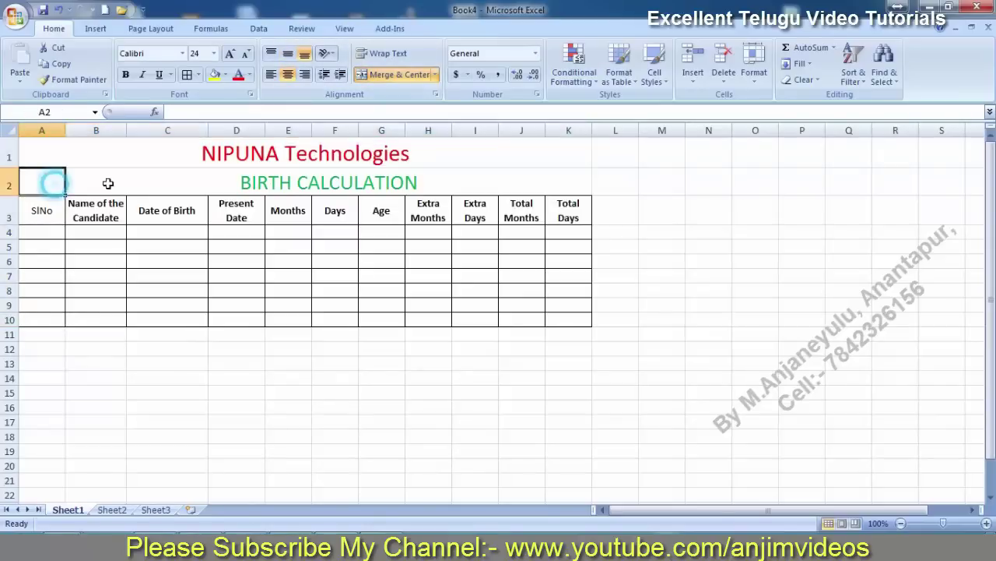
{"action": "left_click", "coordinate": [381, 74]}
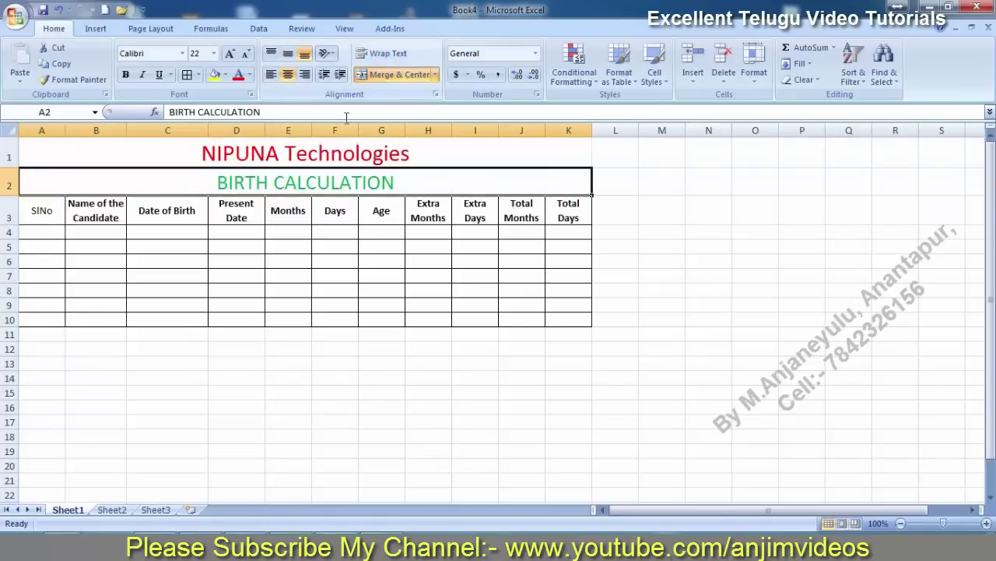
{"action": "left_click", "coordinate": [269, 264]}
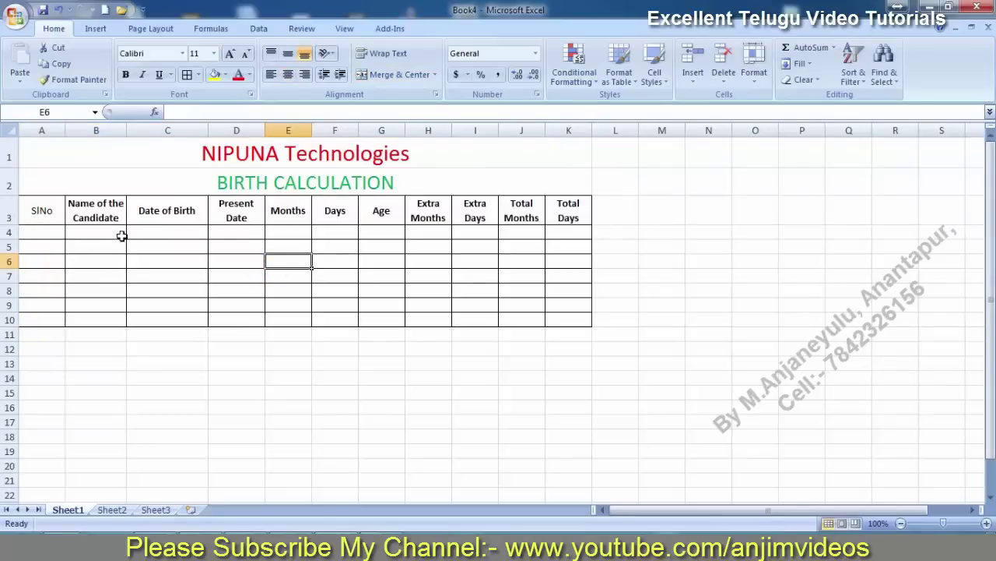
- Number the SlNo cells A4:A10 from 1 to 7
{"action": "left_click", "coordinate": [42, 232]}
{"action": "type", "text": "1"}
{"action": "key", "text": "Return"}
{"action": "type", "text": "2 3"}
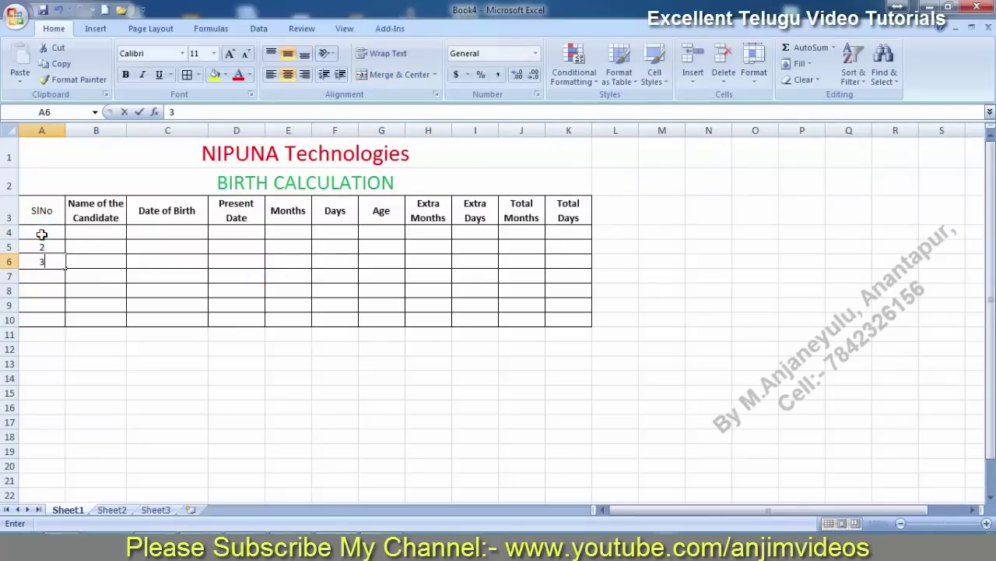
{"action": "type", "text": " 4 5 6 7"}
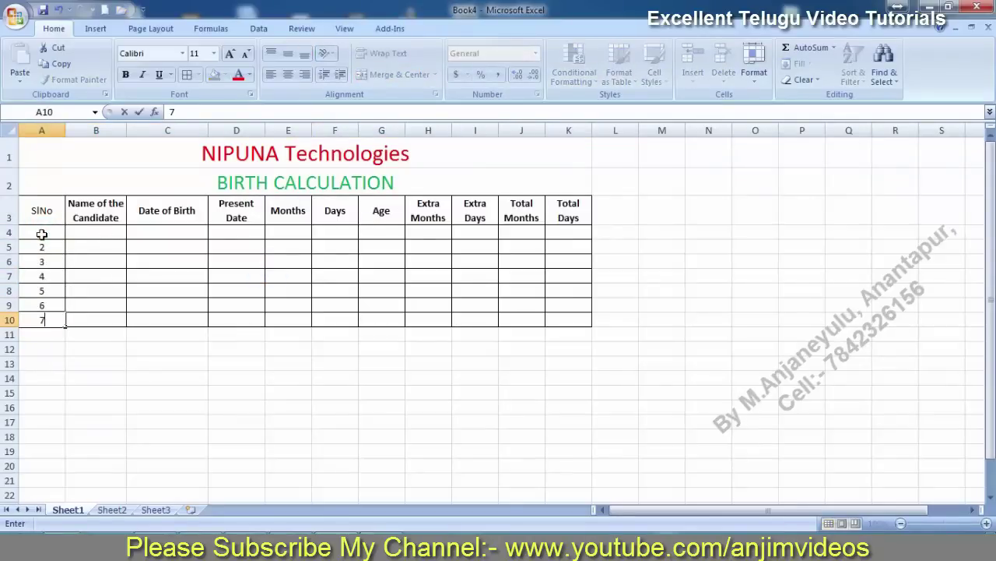
{"action": "key", "text": "Return"}
- Enter the first six candidates' names down B4:B9
{"action": "left_click", "coordinate": [84, 231]}
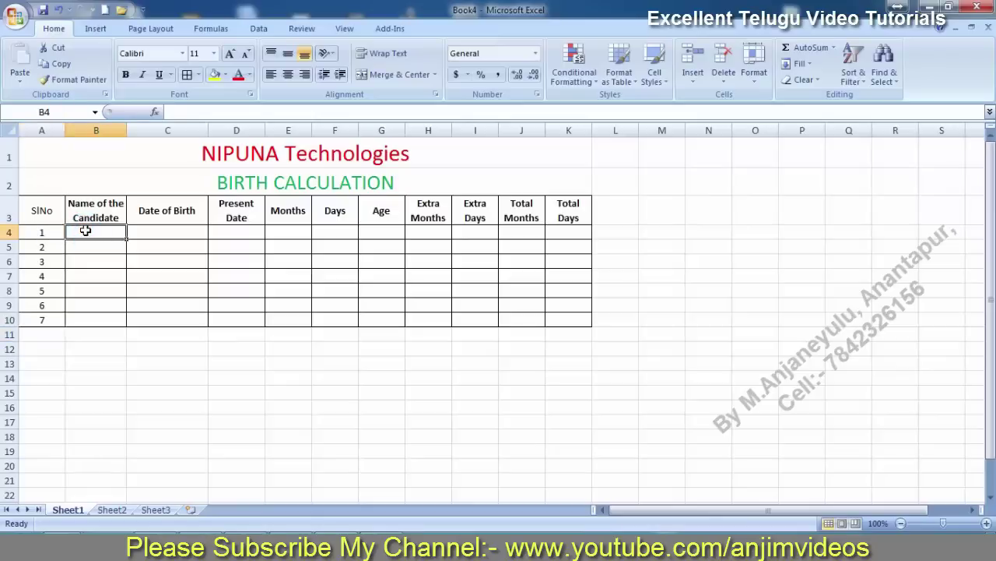
{"action": "type", "text": "Anj"}
{"action": "key", "text": "Return"}
{"action": "type", "text": "C"}
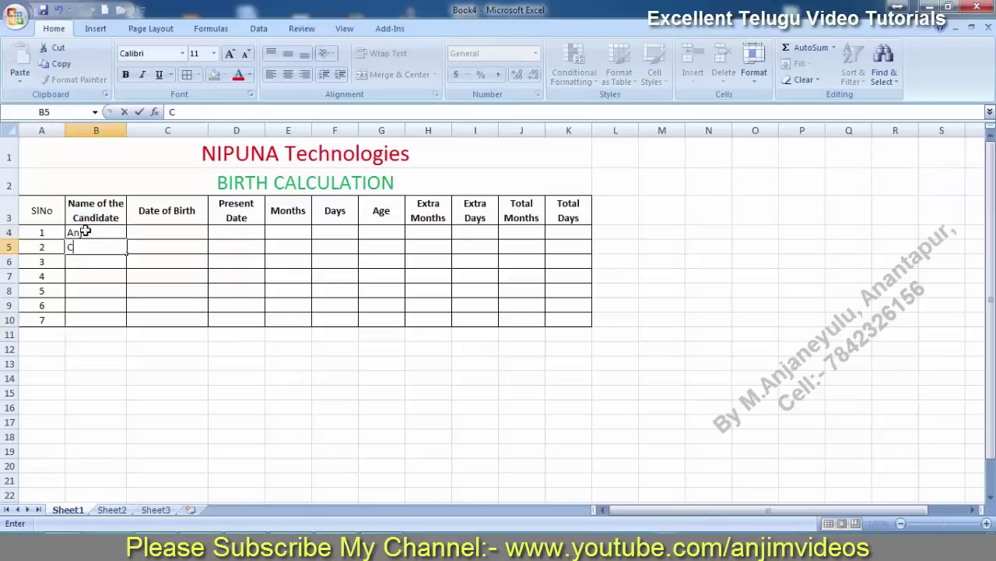
{"action": "type", "text": "hintu"}
{"action": "key", "text": "Return"}
{"action": "type", "text": "\\"}
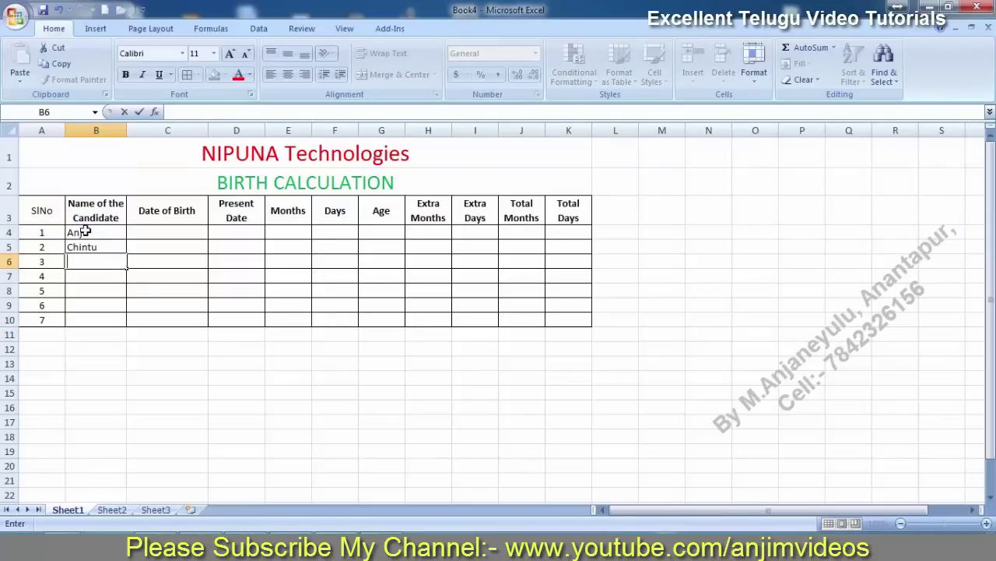
{"action": "type", "text": "ny"}
{"action": "key", "text": "Return"}
{"action": "type", "text": "\\"}
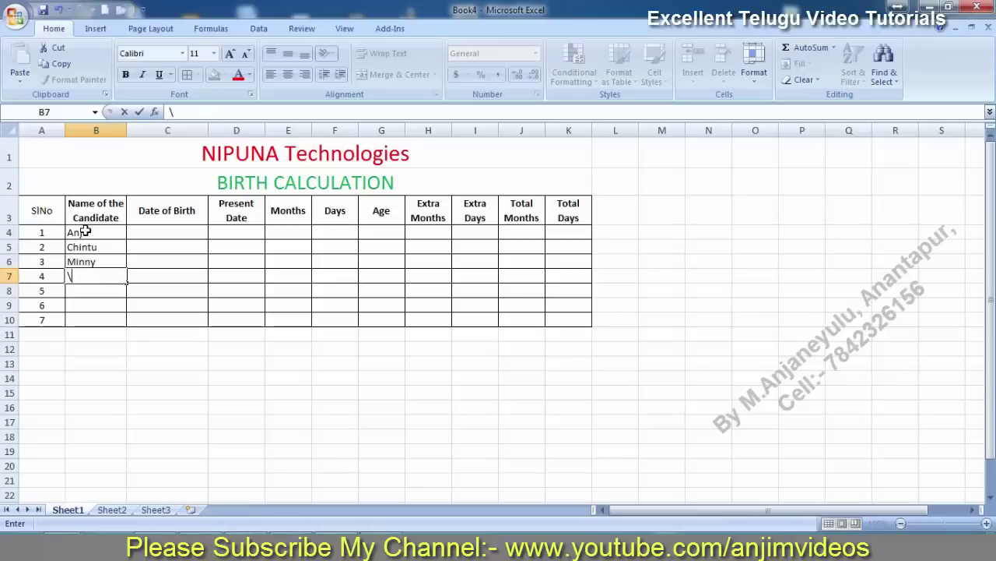
{"action": "type", "text": "Mani"}
{"action": "key", "text": "Return"}
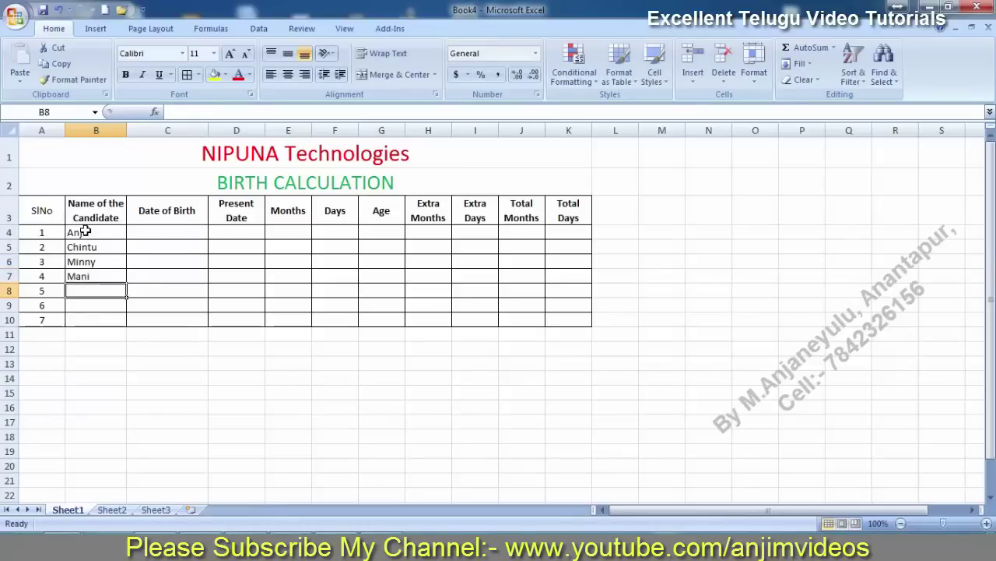
{"action": "type", "text": "Raju"}
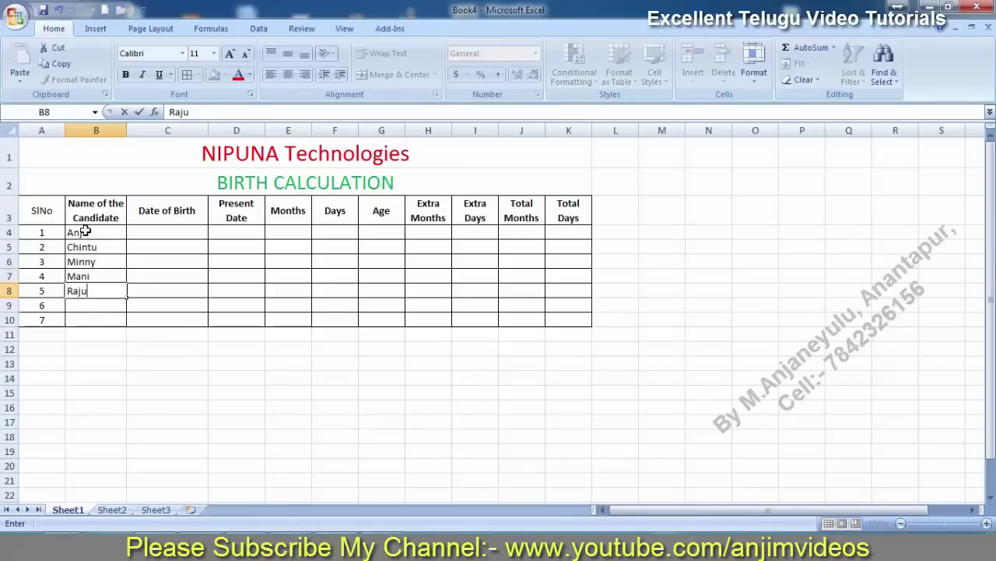
{"action": "key", "text": "Return"}
{"action": "type", "text": "Shiva"}
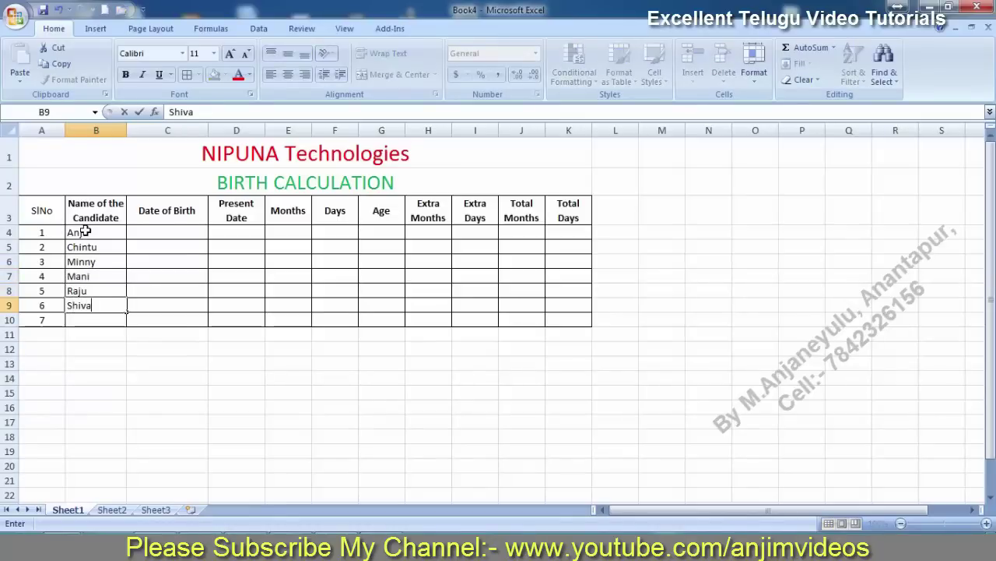
{"action": "key", "text": "Return"}
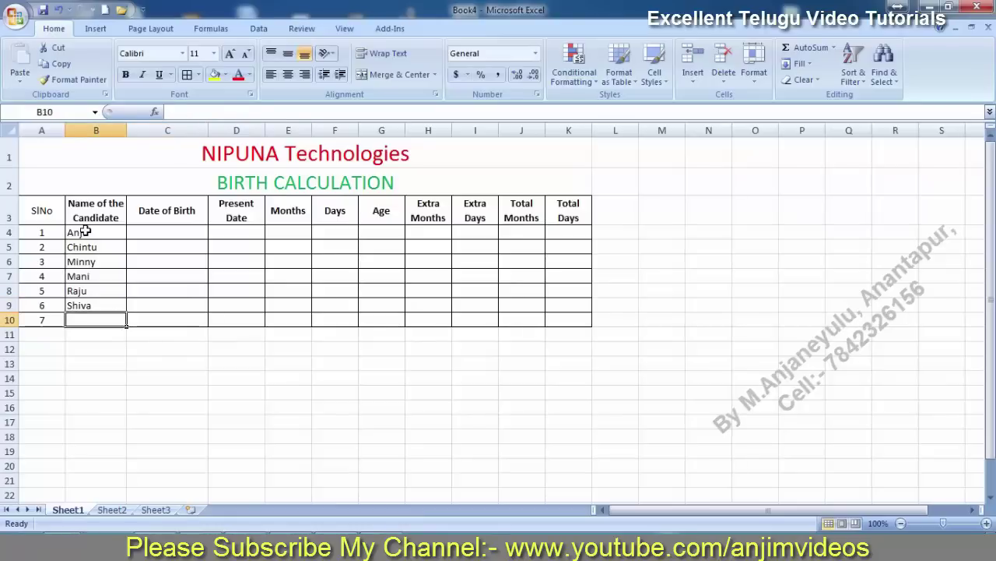
- Enter the seventh candidate's name in B10 and start typing the sample date 06.02.1983 in C14
{"action": "type", "text": "Balu"}
{"action": "left_click", "coordinate": [144, 232]}
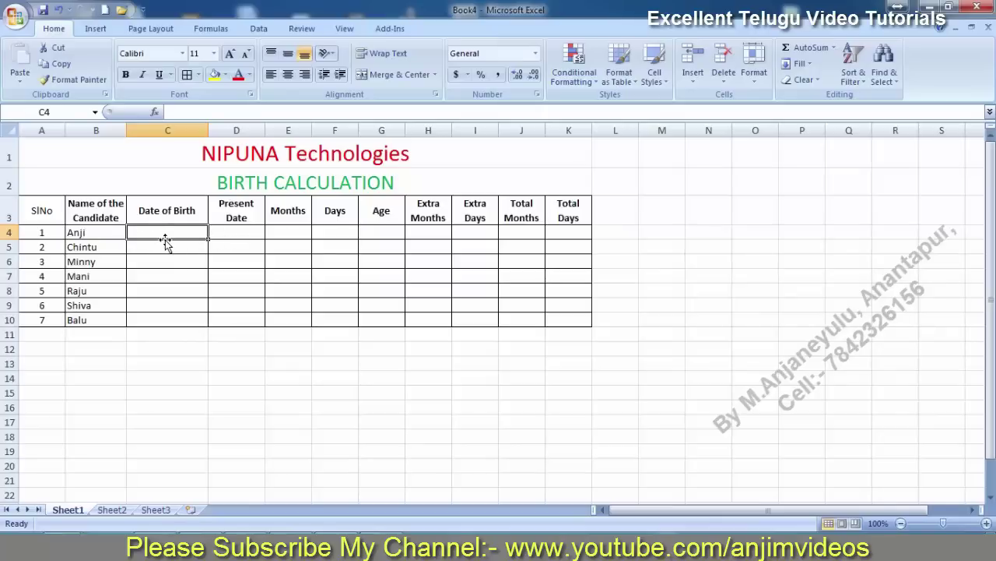
{"action": "left_click", "coordinate": [149, 373]}
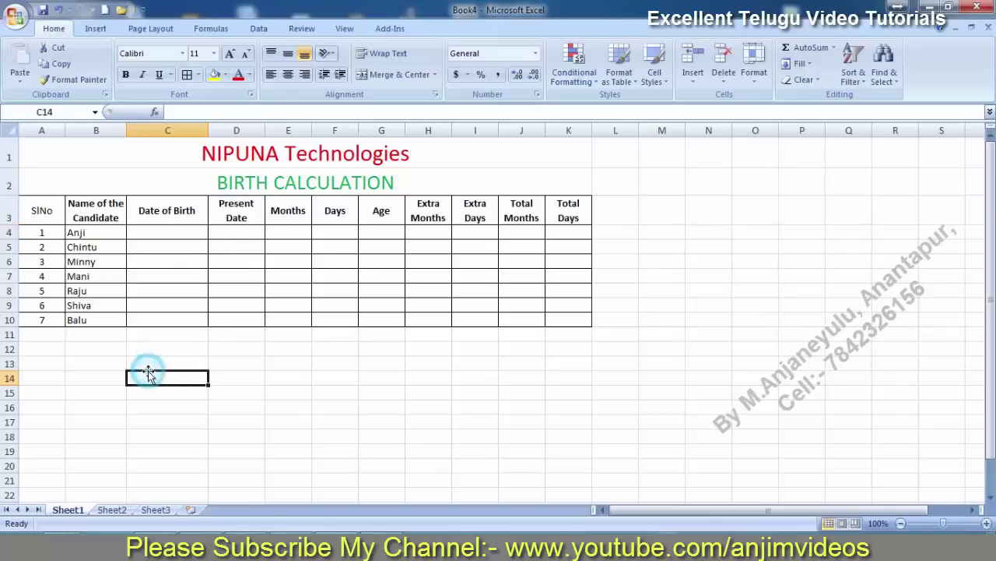
{"action": "type", "text": "06"}
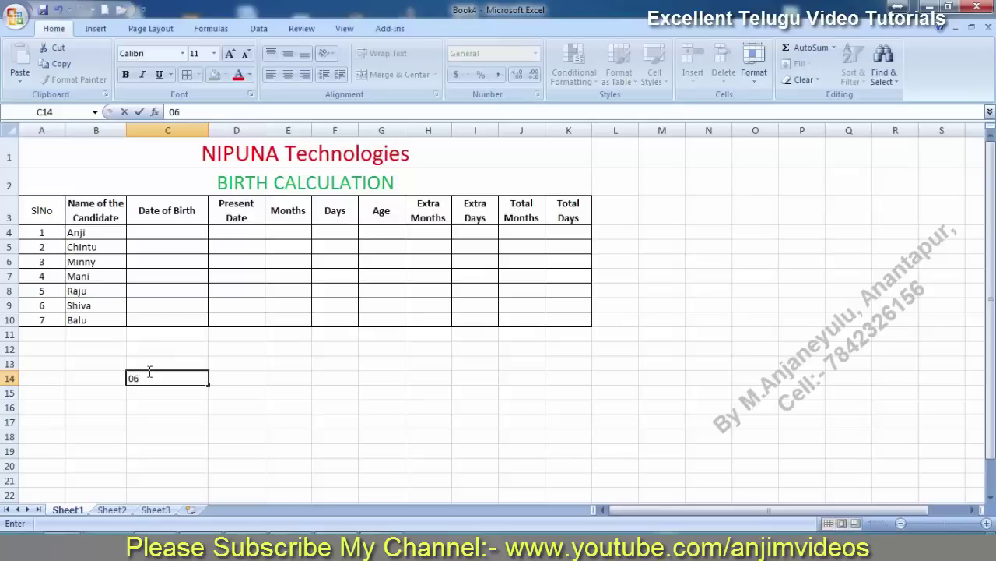
{"action": "type", "text": ".02.20"}
{"action": "type", "text": "18"}
- Enter birth dates 2/6/1983, 3/17/2008 and 2/24/2012 in C4:C6
{"action": "left_click", "coordinate": [156, 233]}
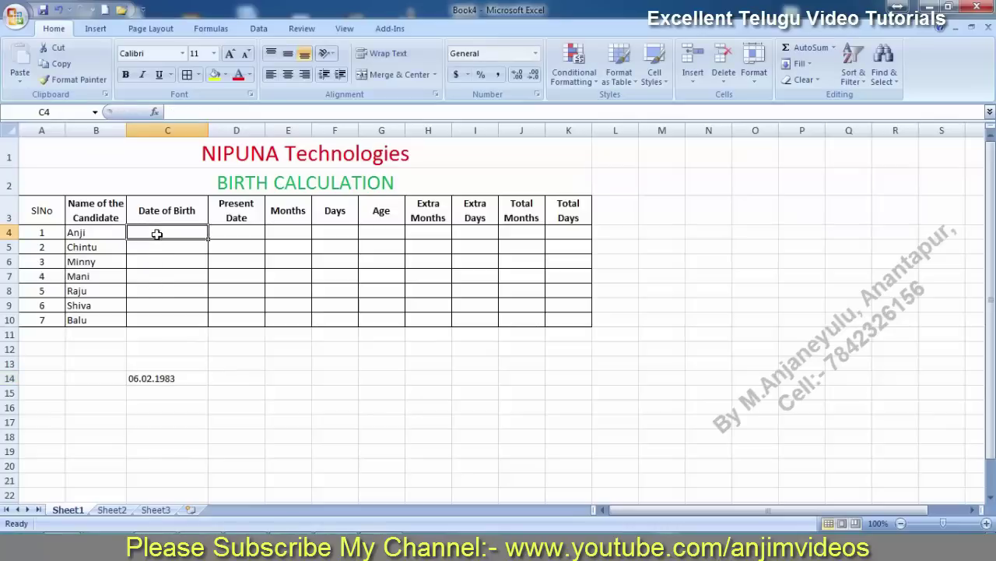
{"action": "type", "text": "02"}
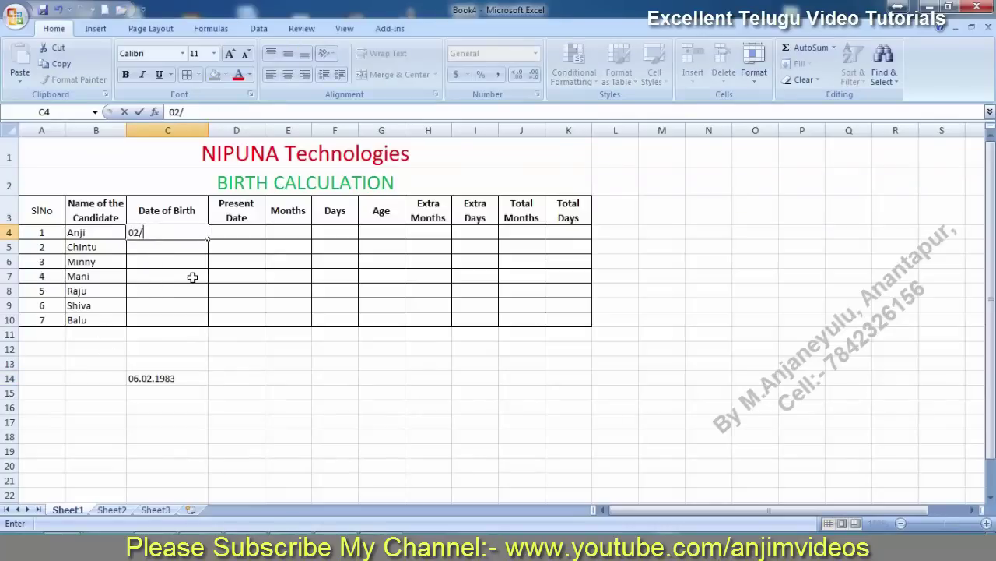
{"action": "type", "text": "/2"}
{"action": "type", "text": "83"}
{"action": "key", "text": "Tab"}
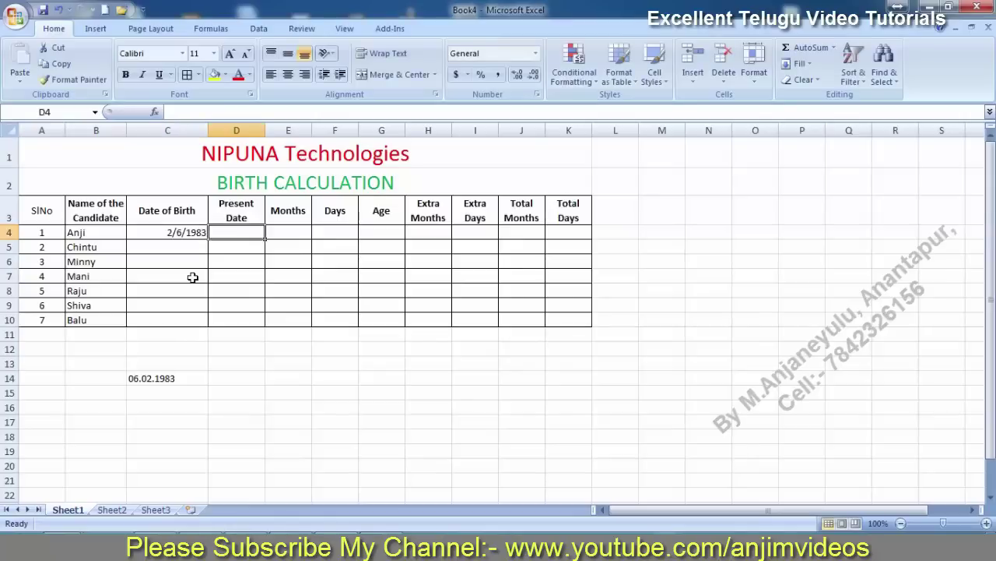
{"action": "key", "text": "Left"}
{"action": "key", "text": "Down"}
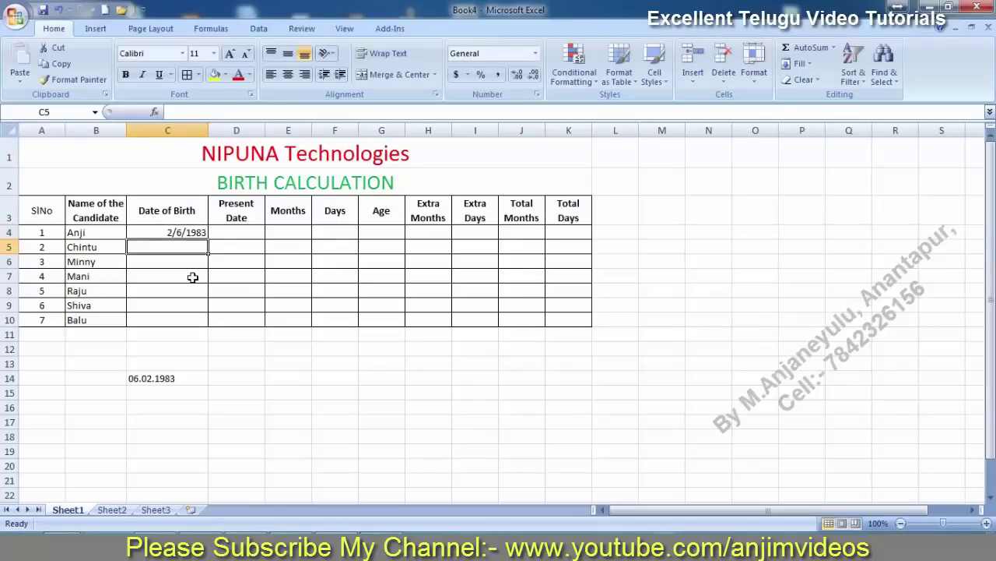
{"action": "type", "text": "03/"}
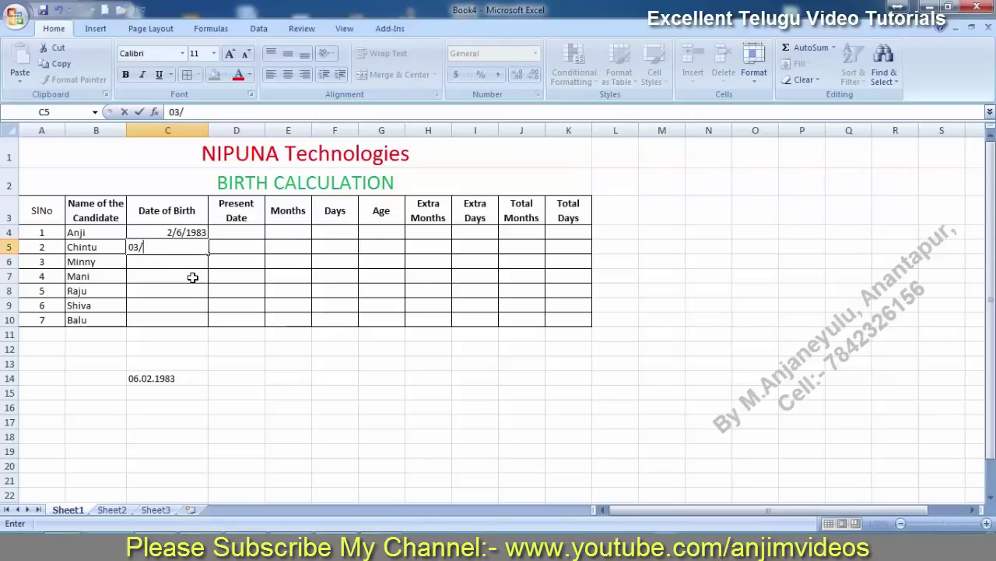
{"action": "type", "text": "17/20"}
{"action": "type", "text": "08"}
{"action": "key", "text": "Return"}
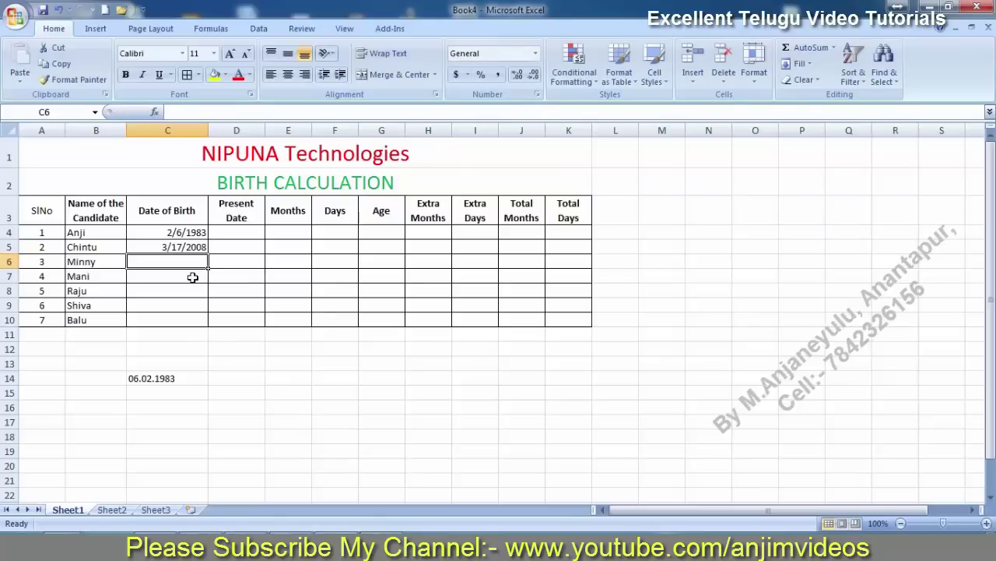
{"action": "type", "text": "02/"}
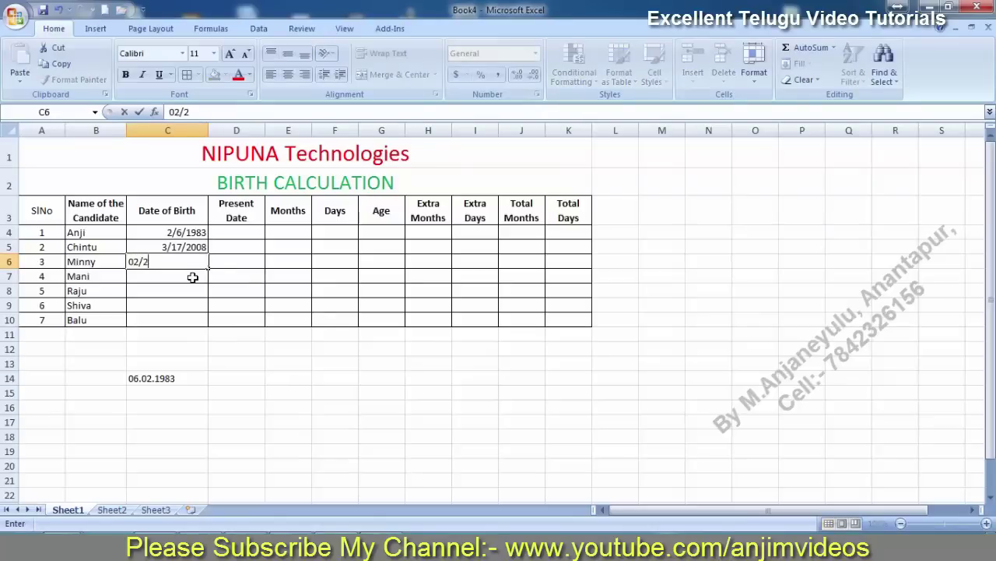
{"action": "type", "text": "2008"}
{"action": "key", "text": "BackSpace"}
{"action": "key", "text": "BackSpace"}
{"action": "key", "text": "Return"}
- Enter the remaining birth dates in C7:C10, ending with 2/16/1994, 3/16/1995 and 3/15/1996
{"action": "type", "text": "1"}
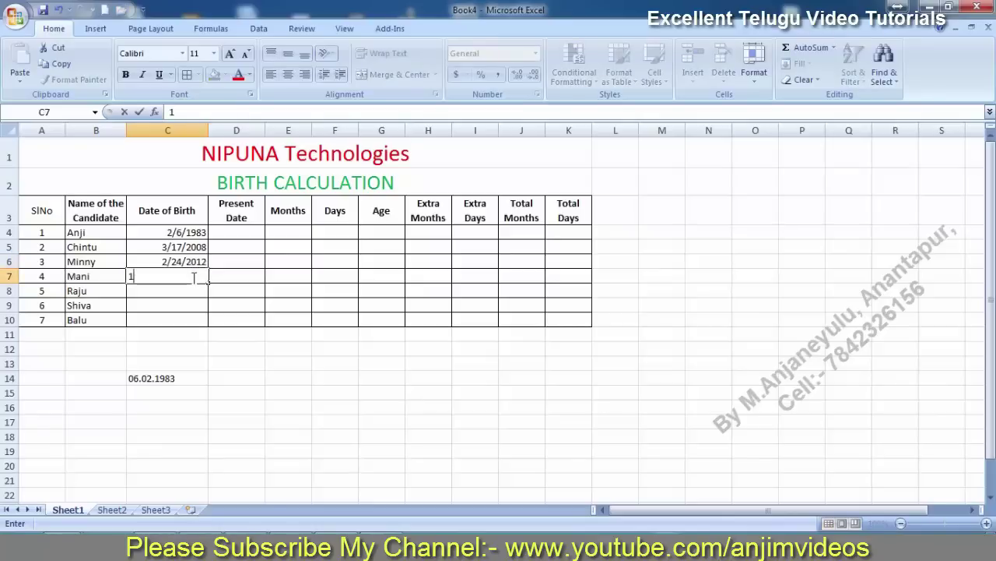
{"action": "type", "text": "5/16"}
{"action": "type", "text": "5/16/"}
{"action": "type", "text": "83"}
{"action": "key", "text": "Return"}
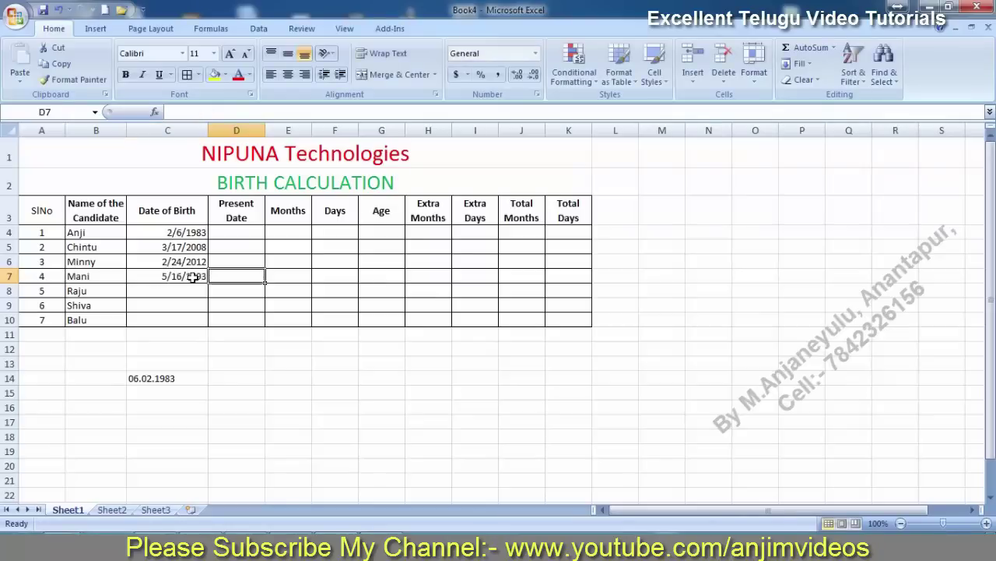
{"action": "type", "text": "02/"}
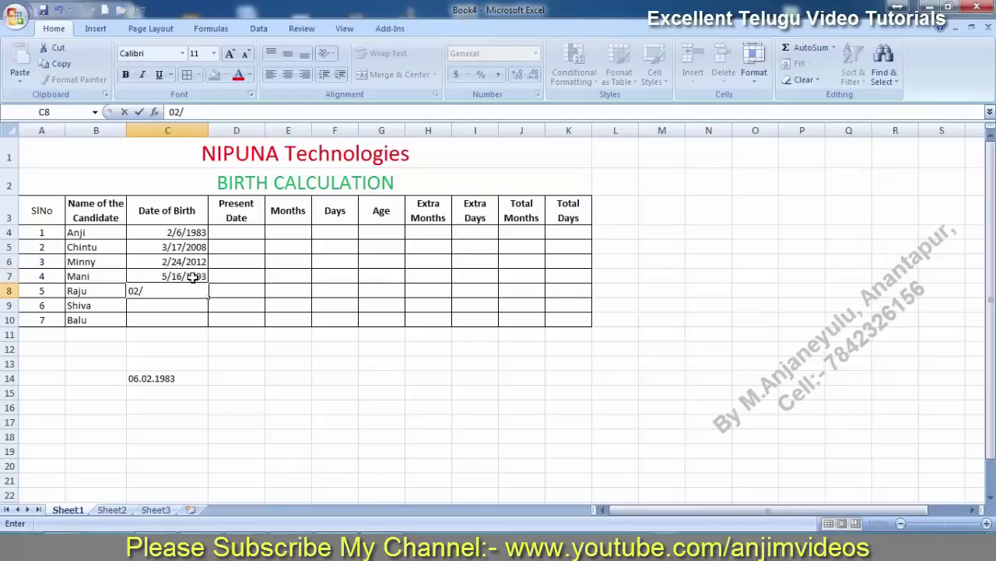
{"action": "type", "text": "16/1"}
{"action": "type", "text": "994"}
{"action": "key", "text": "Return"}
{"action": "type", "text": "03"}
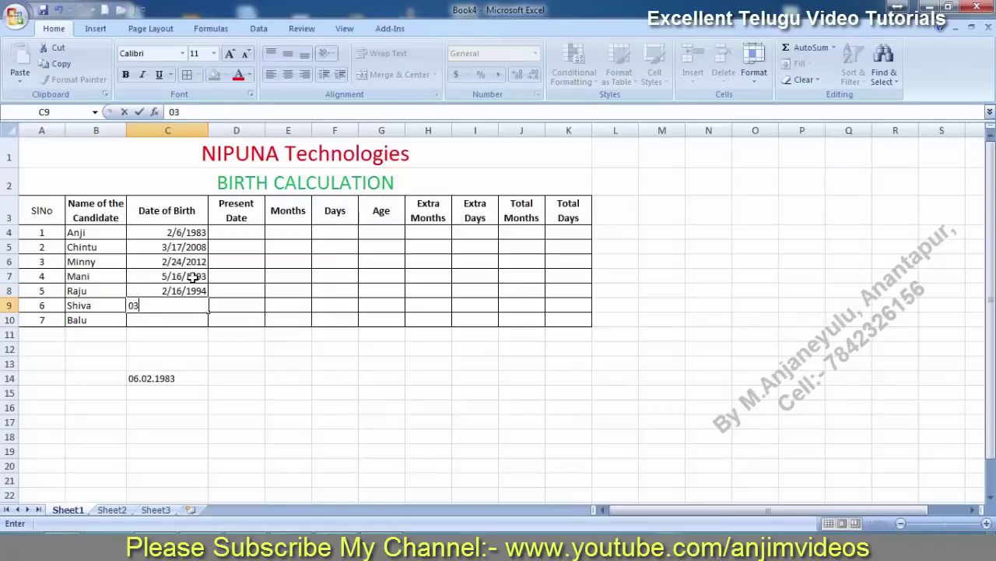
{"action": "type", "text": "/16"}
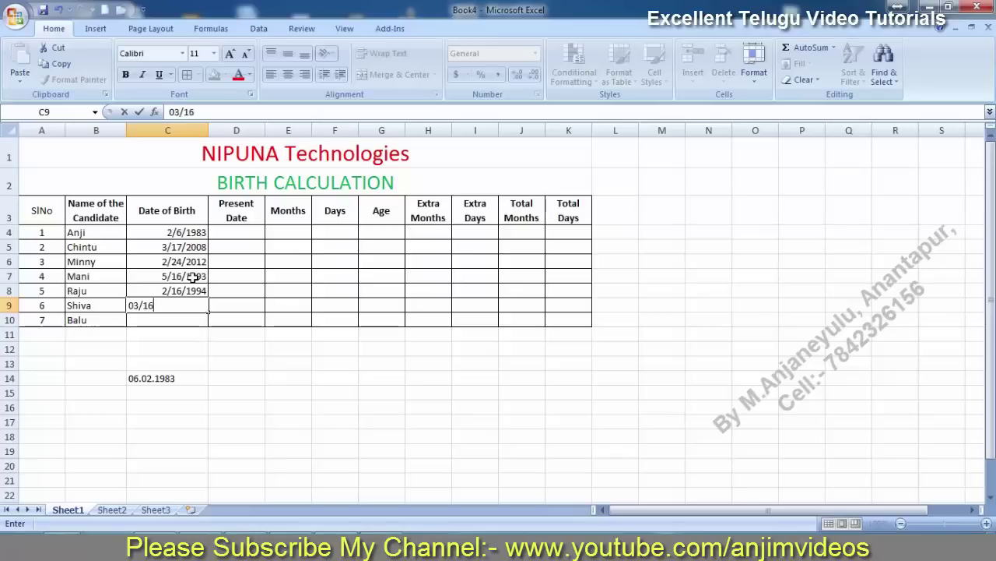
{"action": "type", "text": "/1995"}
{"action": "key", "text": "Return"}
{"action": "type", "text": "0"}
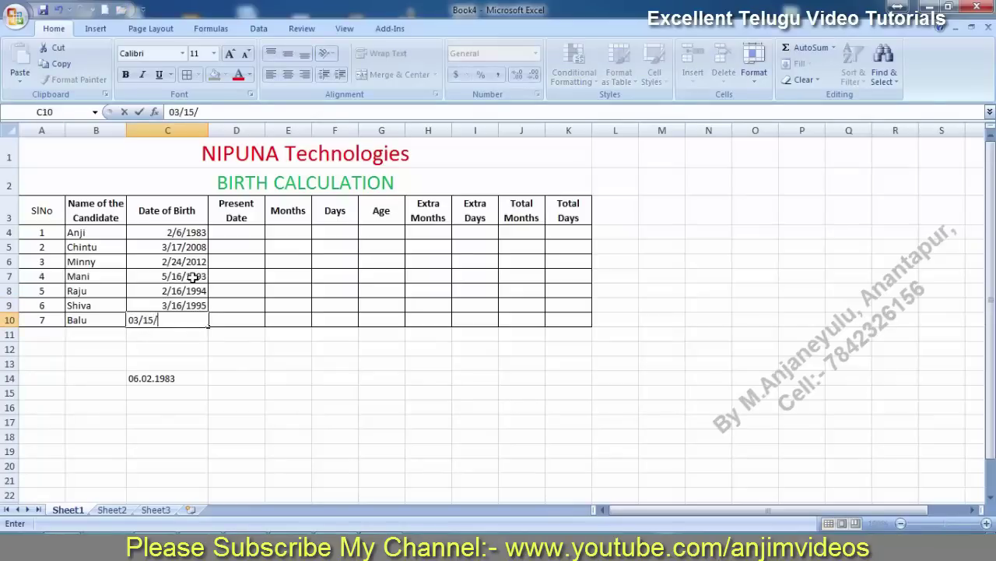
{"action": "type", "text": "1995"}
{"action": "type", "text": "6"}
{"action": "key", "text": "Return"}
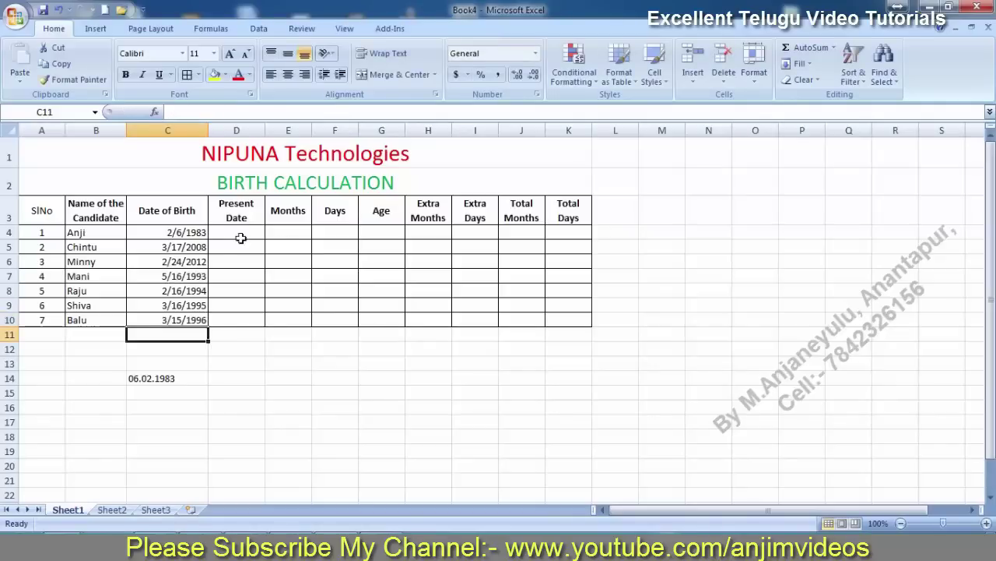
- Enter 03/10/2016 as the first candidate's present date in D4
{"action": "left_click", "coordinate": [239, 233]}
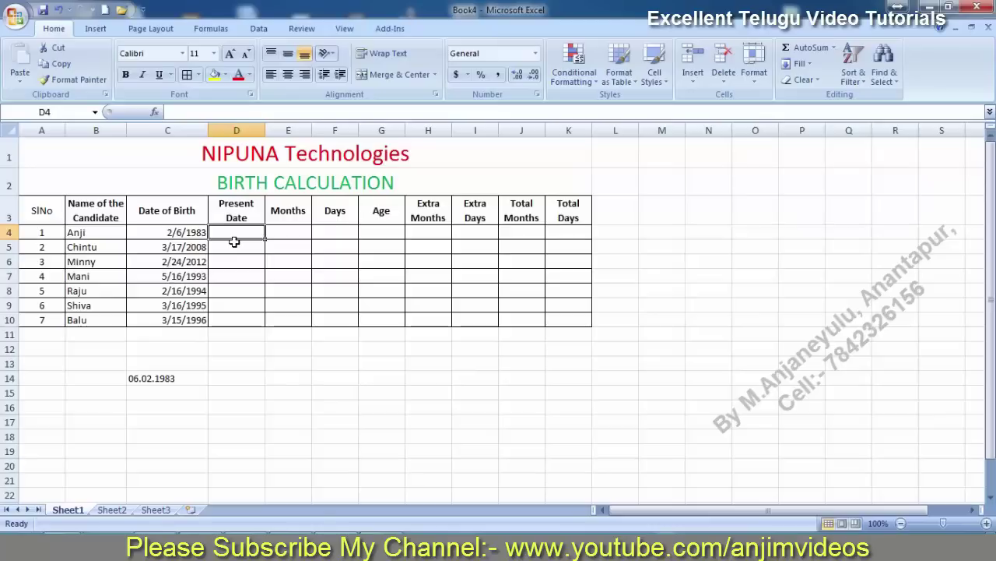
{"action": "type", "text": "03/"}
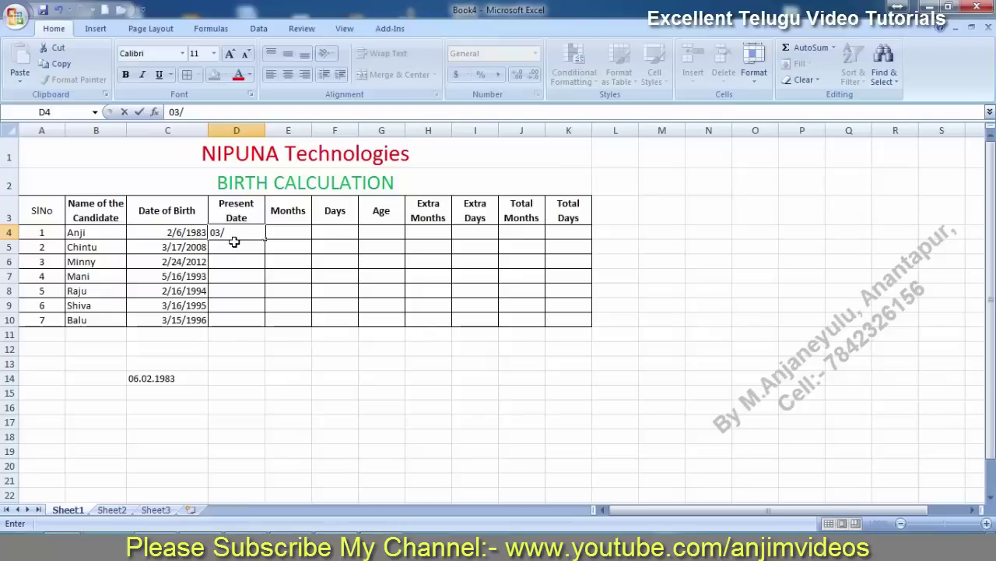
{"action": "type", "text": "10/"}
{"action": "type", "text": "2016"}
{"action": "key", "text": "Return"}
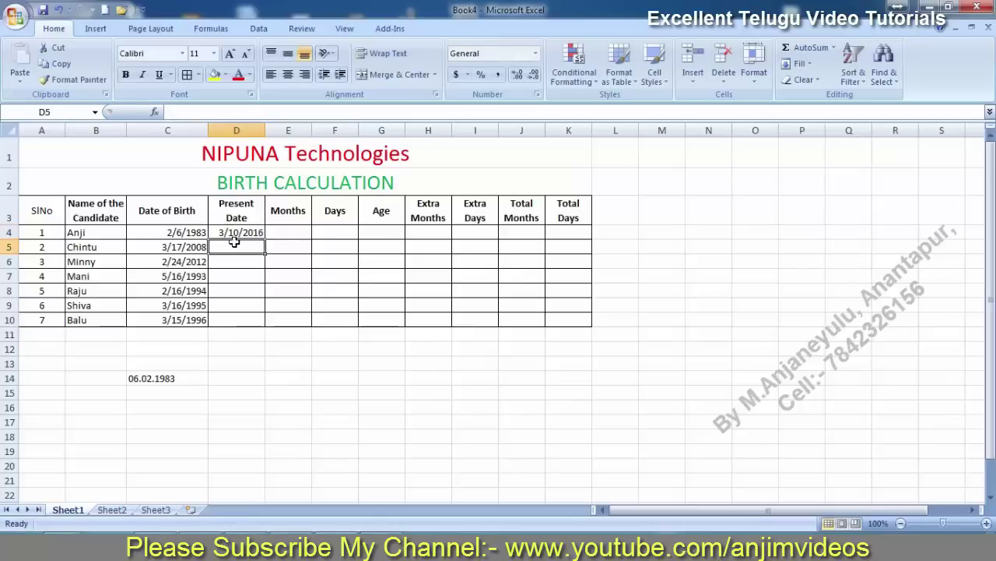
- Copy the 3/10/2016 date from D4 into D5:D10 for the other six candidates
{"action": "left_click", "coordinate": [239, 233]}
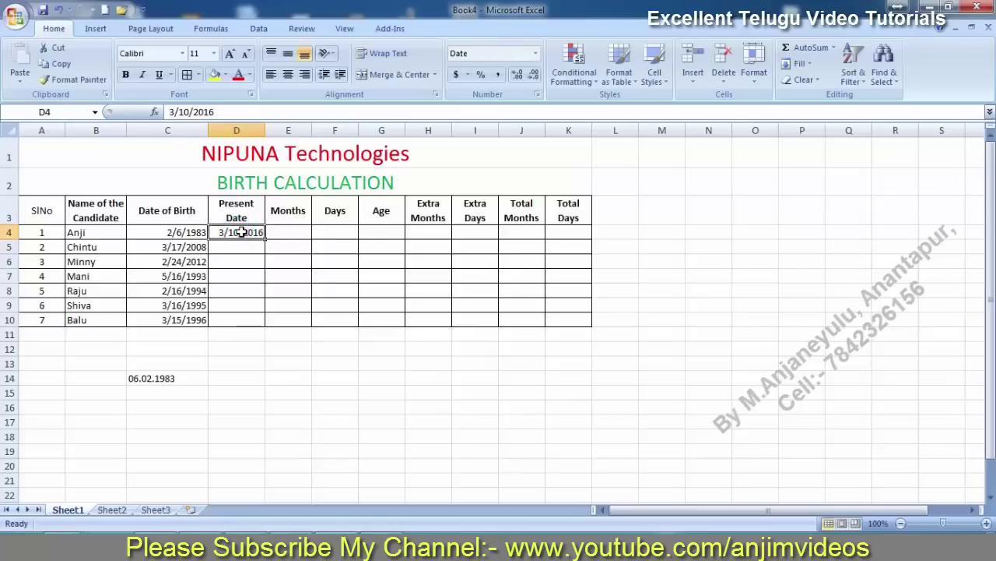
{"action": "key", "text": "ctrl+c"}
{"action": "key", "text": "shift+Down"}
{"action": "key", "text": "shift+Down"}
{"action": "key", "text": "shift+Down"}
{"action": "key", "text": "shift+Down"}
{"action": "key", "text": "shift+Down"}
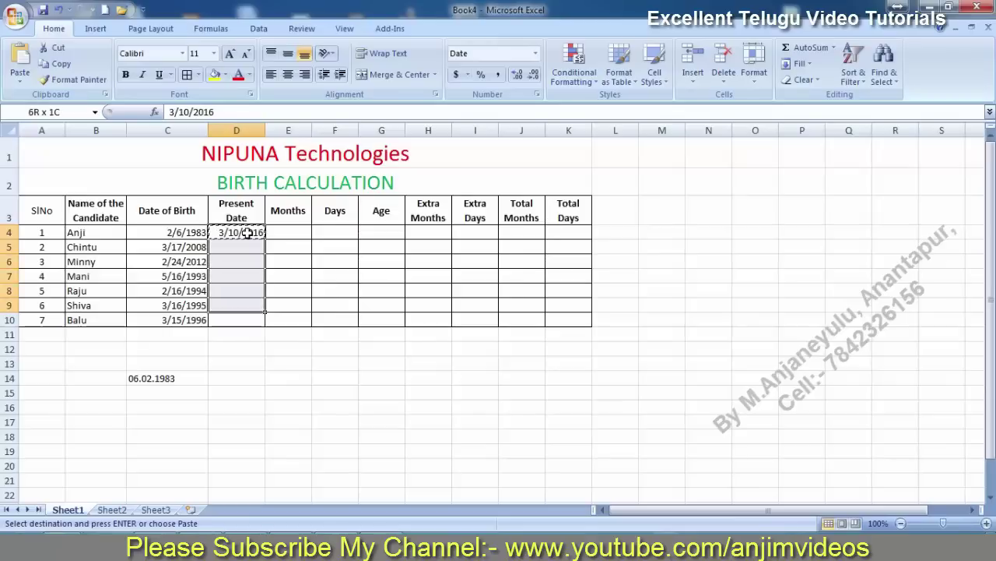
{"action": "key", "text": "shift+Down"}
{"action": "key", "text": "Return"}
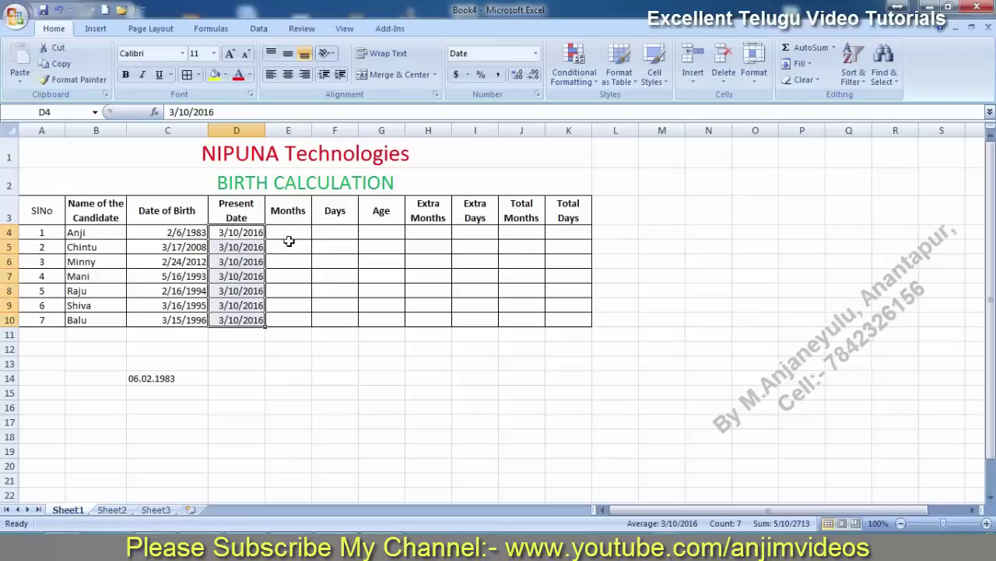
{"action": "left_click", "coordinate": [288, 234]}
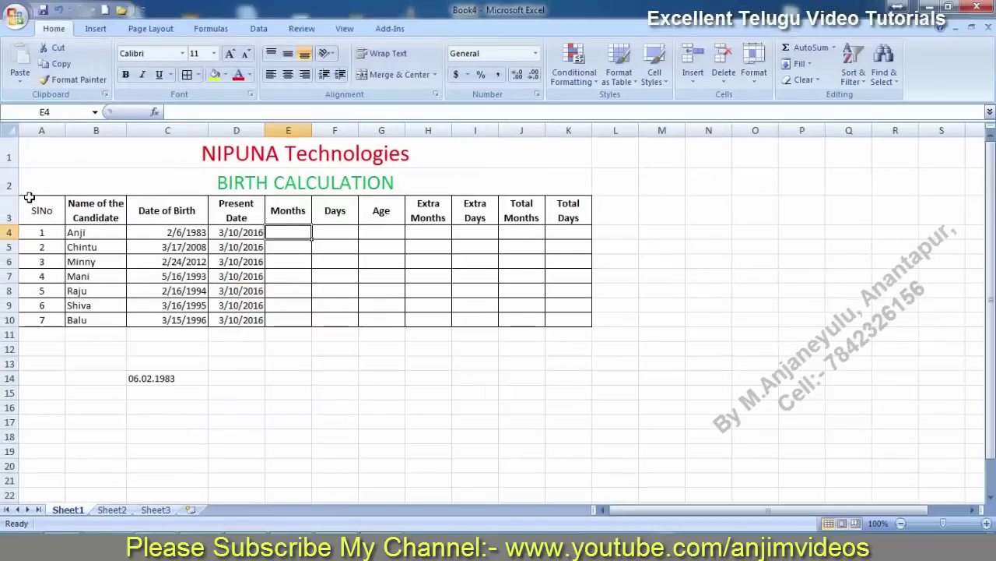
- Set the table text in A3:K10 to font size 16
{"action": "mouse_move", "coordinate": [31, 204]}
{"action": "left_mouse_down"}
{"action": "mouse_move", "coordinate": [440, 330]}
{"action": "mouse_move", "coordinate": [569, 322]}
{"action": "left_mouse_up"}
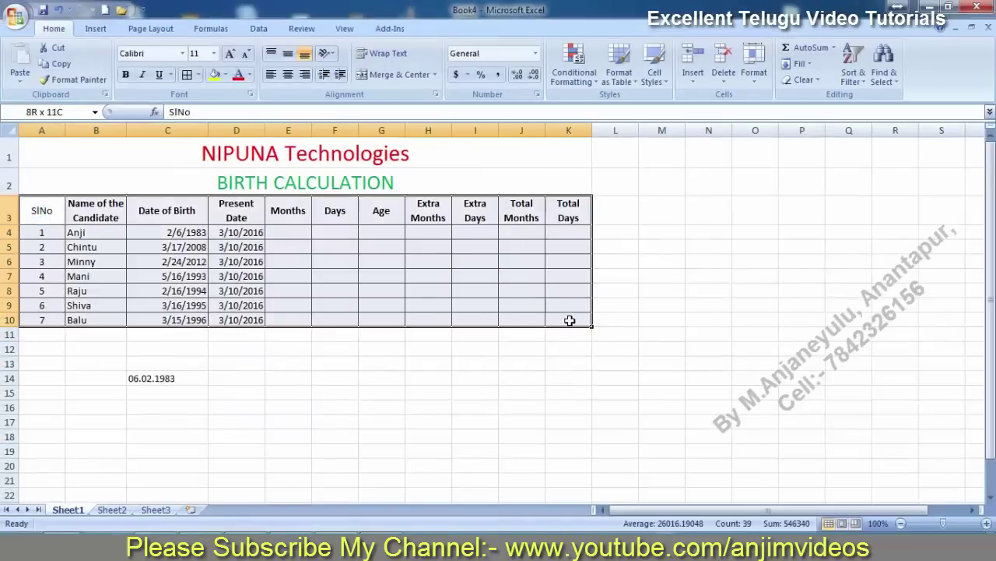
{"action": "left_click", "coordinate": [214, 53]}
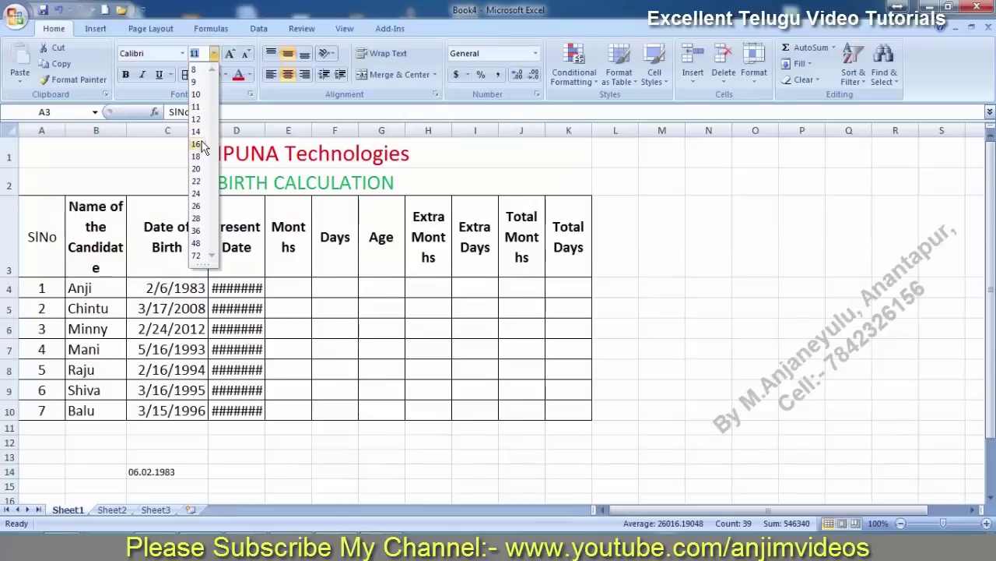
{"action": "left_click", "coordinate": [196, 144]}
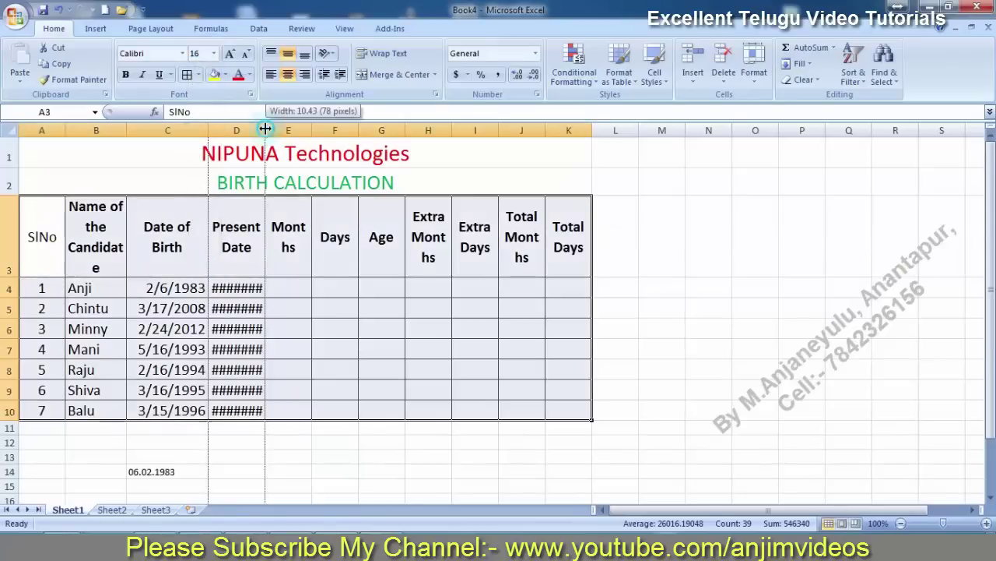
- Widen columns D, C, E through K, and B so dates, headings and names fit
{"action": "left_click_drag", "start_coordinate": [265, 130], "coordinate": [304, 130]}
{"action": "left_click_drag", "start_coordinate": [208, 130], "coordinate": [252, 130]}
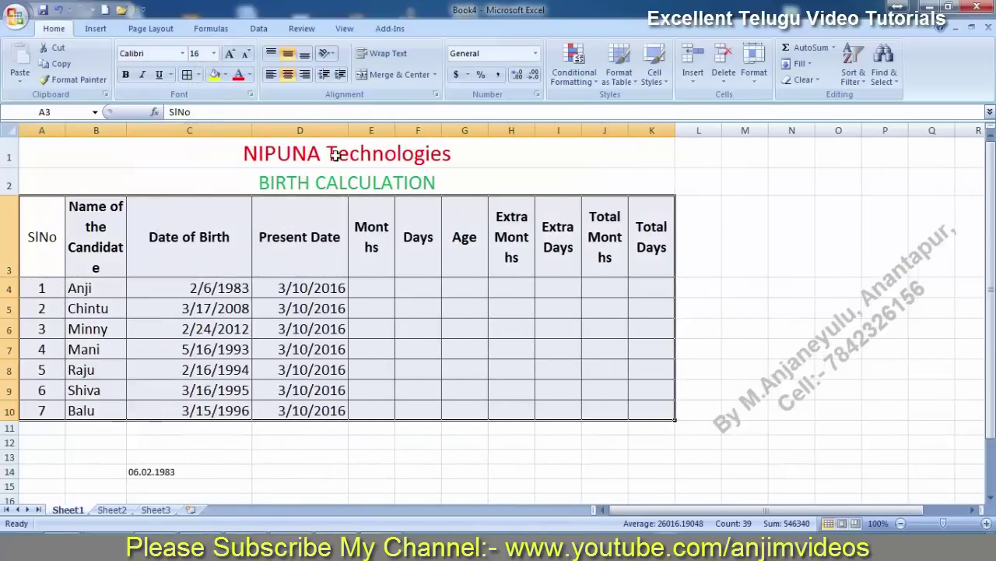
{"action": "left_click_drag", "start_coordinate": [394, 130], "coordinate": [640, 130]}
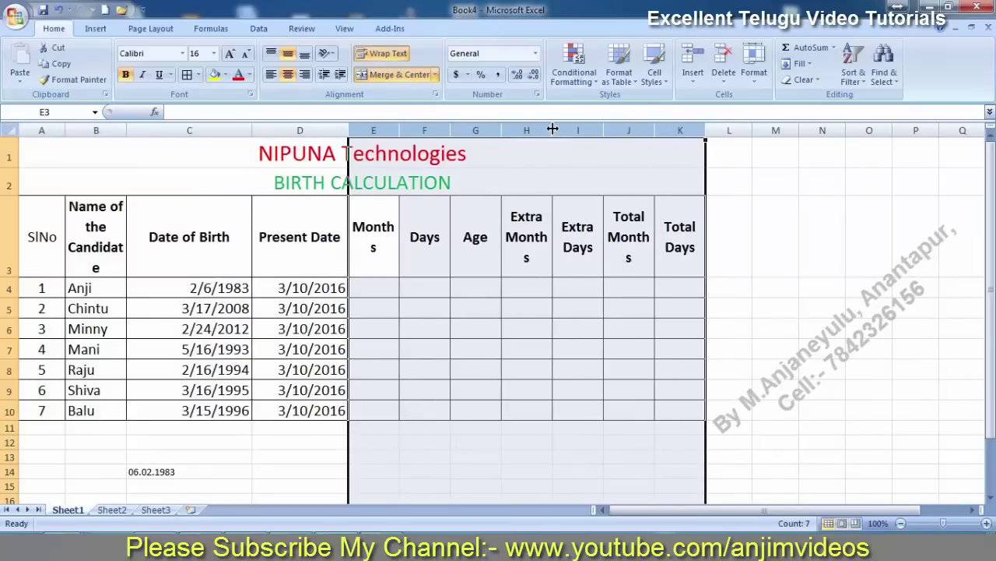
{"action": "left_click_drag", "start_coordinate": [552, 130], "coordinate": [566, 130]}
{"action": "left_click", "coordinate": [577, 268]}
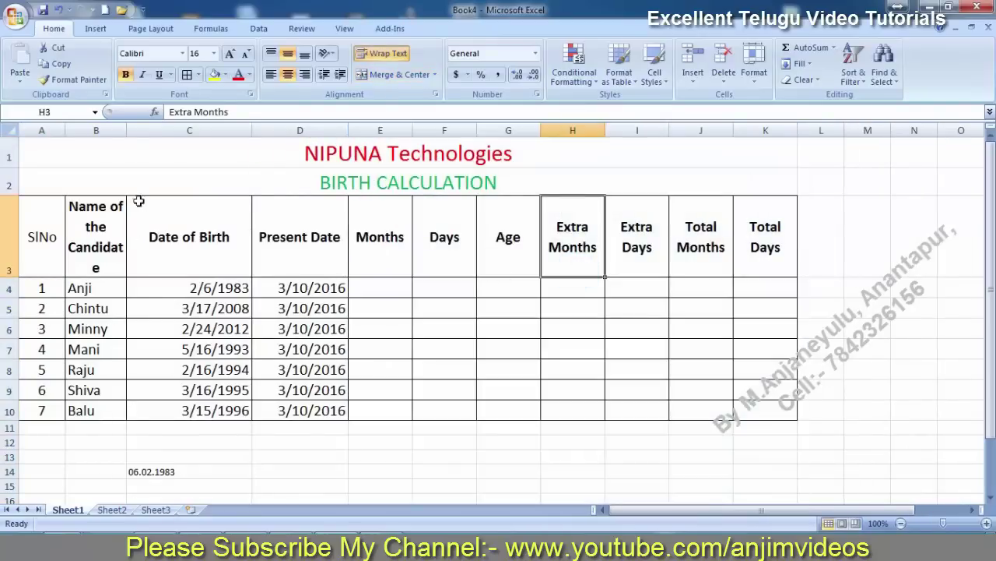
{"action": "left_click_drag", "start_coordinate": [126, 134], "coordinate": [153, 138]}
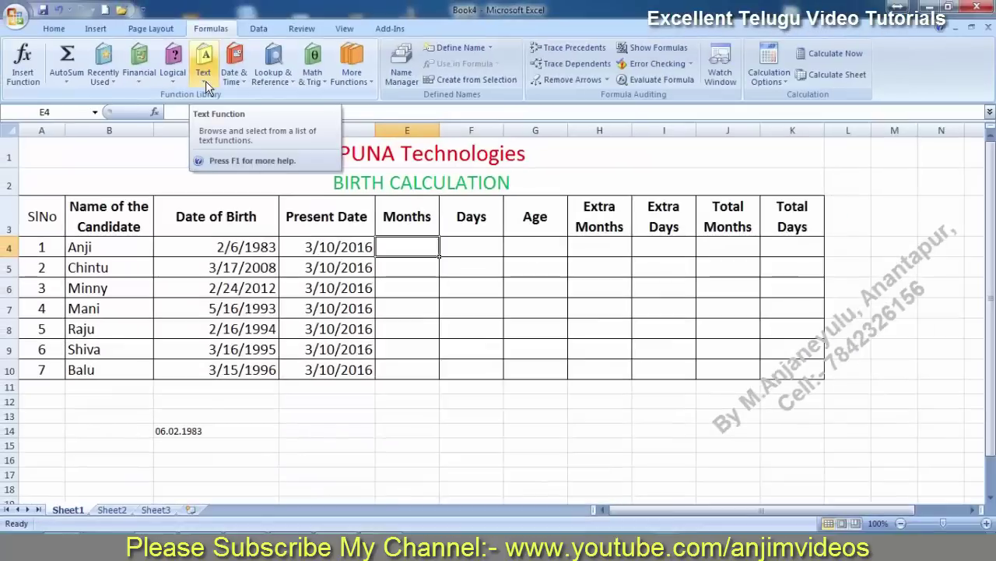
- Look up the TEXT function in the Formulas Text library, then cancel its arguments dialog
{"action": "left_click", "coordinate": [205, 81]}
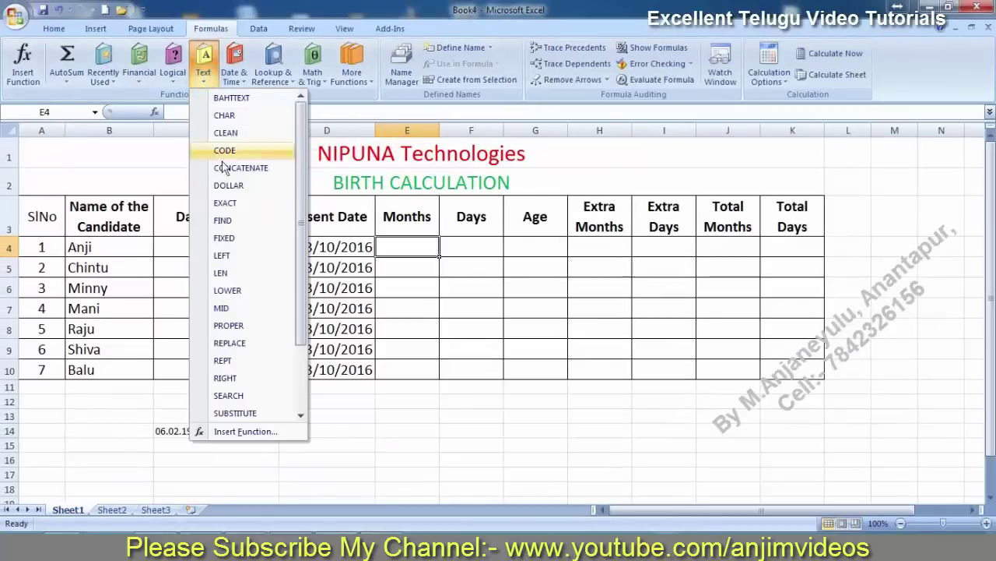
{"action": "left_click", "coordinate": [301, 298]}
{"action": "left_click_drag", "start_coordinate": [300, 298], "coordinate": [300, 343]}
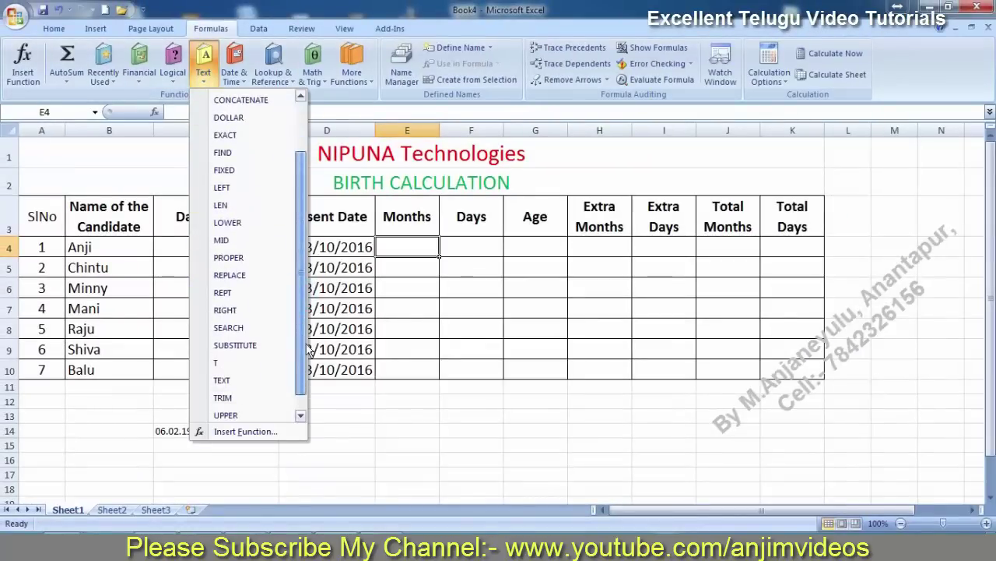
{"action": "left_click", "coordinate": [230, 378]}
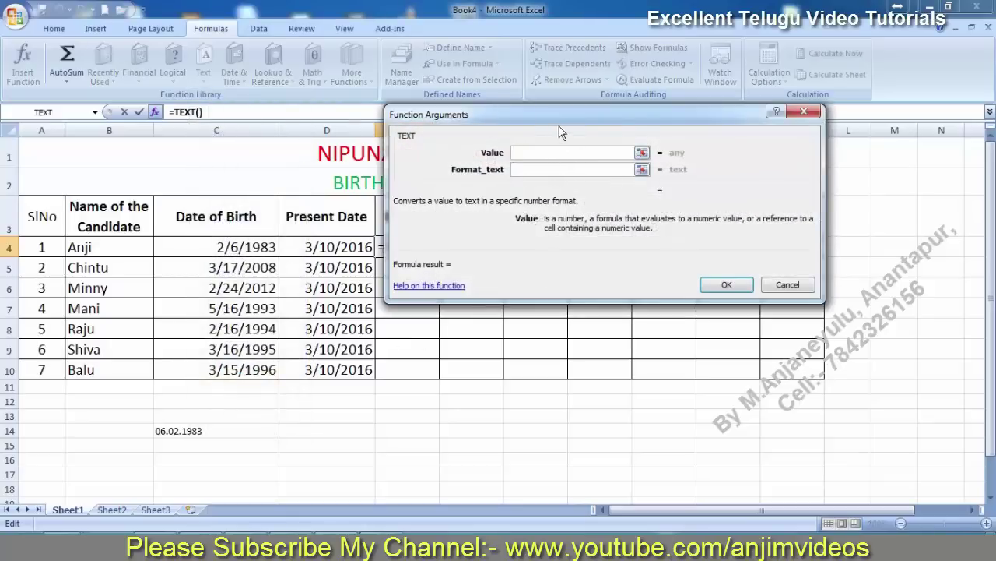
{"action": "left_click_drag", "start_coordinate": [559, 126], "coordinate": [596, 162]}
{"action": "left_click", "coordinate": [806, 319]}
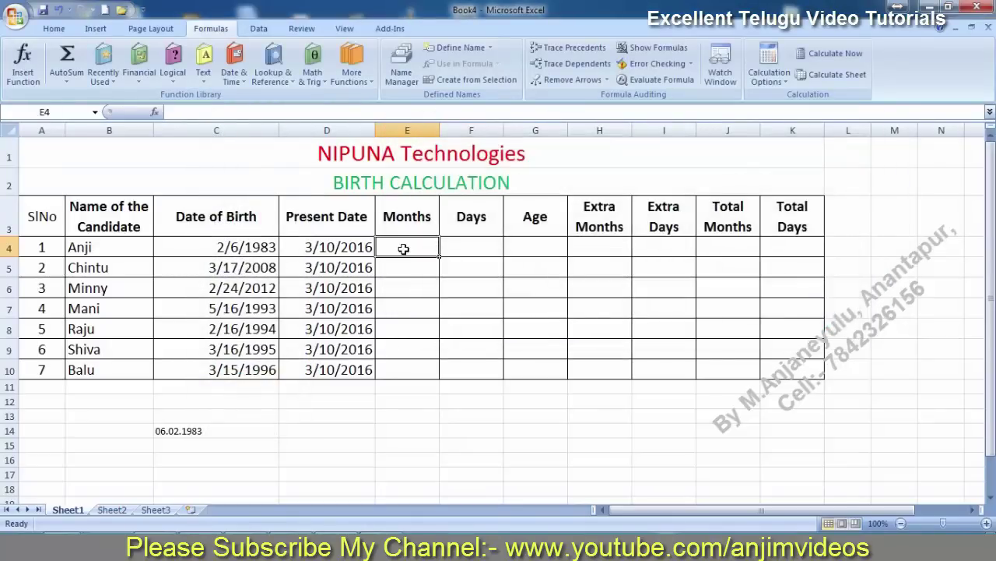
- Enter =TEXT(C4,"MMMM") in E4 so it shows February
{"action": "type", "text": "=te"}
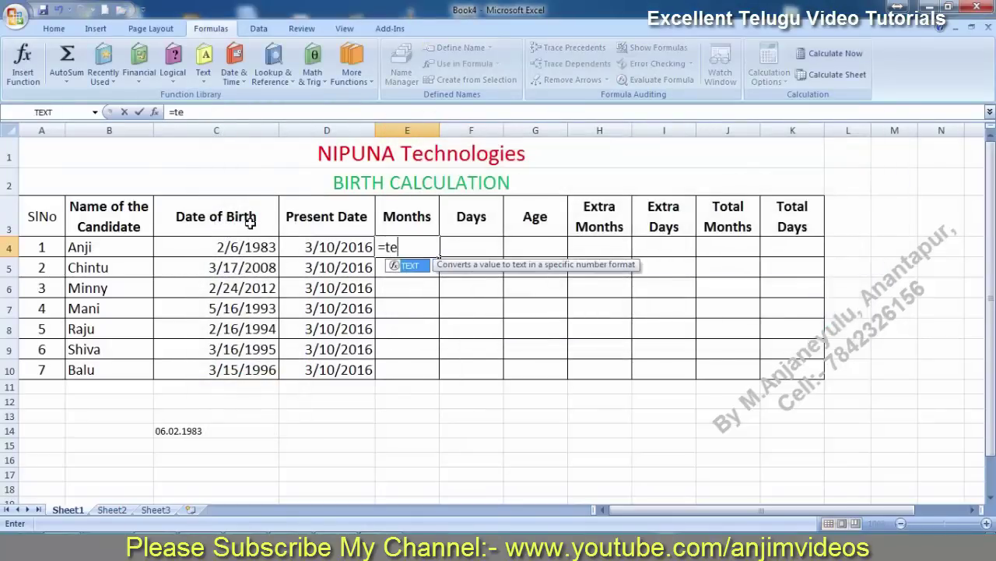
{"action": "key", "text": "BackSpace"}
{"action": "key", "text": "BackSpace"}
{"action": "type", "text": "TEXT"}
{"action": "type", "text": "("}
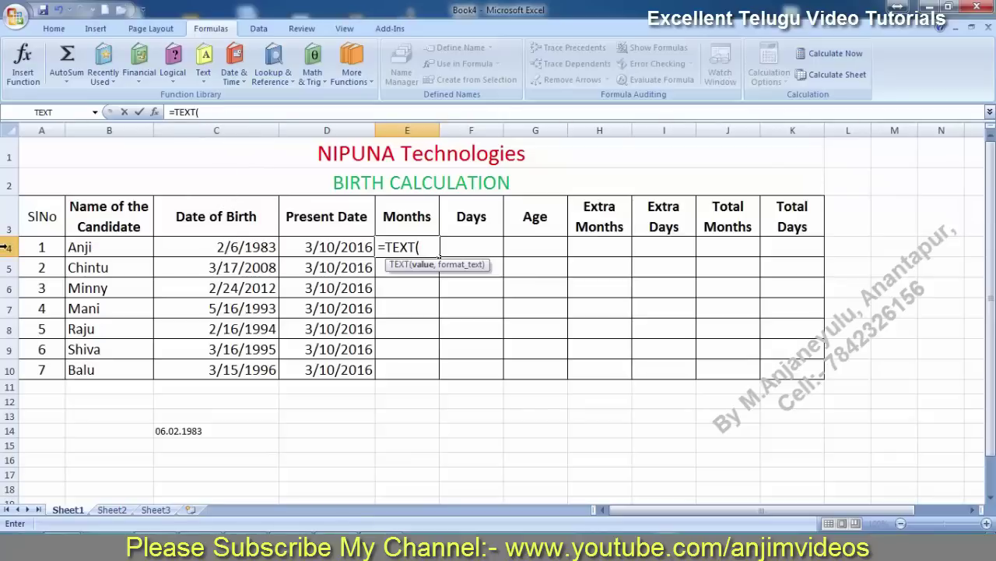
{"action": "type", "text": "c4"}
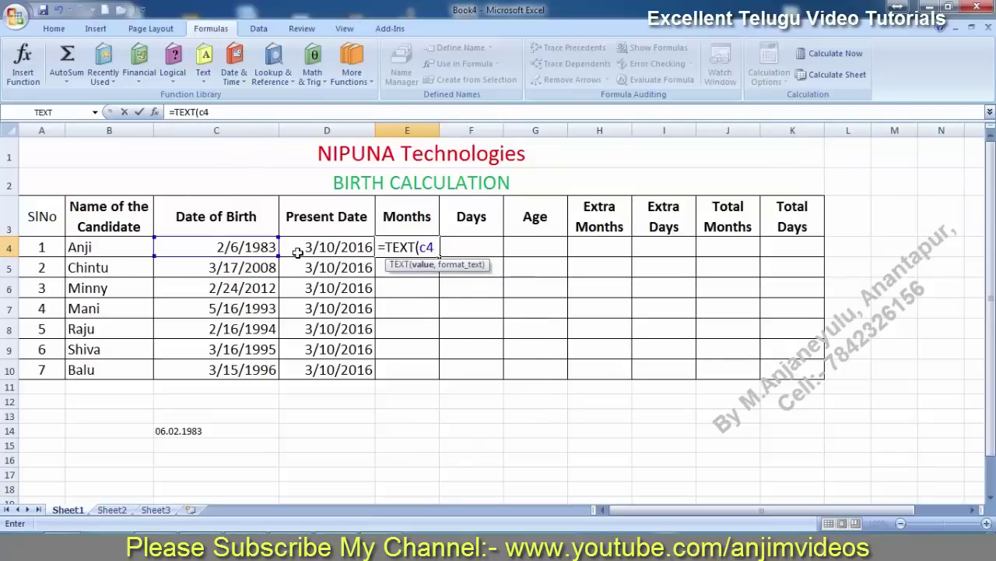
{"action": "type", "text": ","}
{"action": "type", "text": "\"mm"}
{"action": "key", "text": "BackSpace"}
{"action": "key", "text": "BackSpace"}
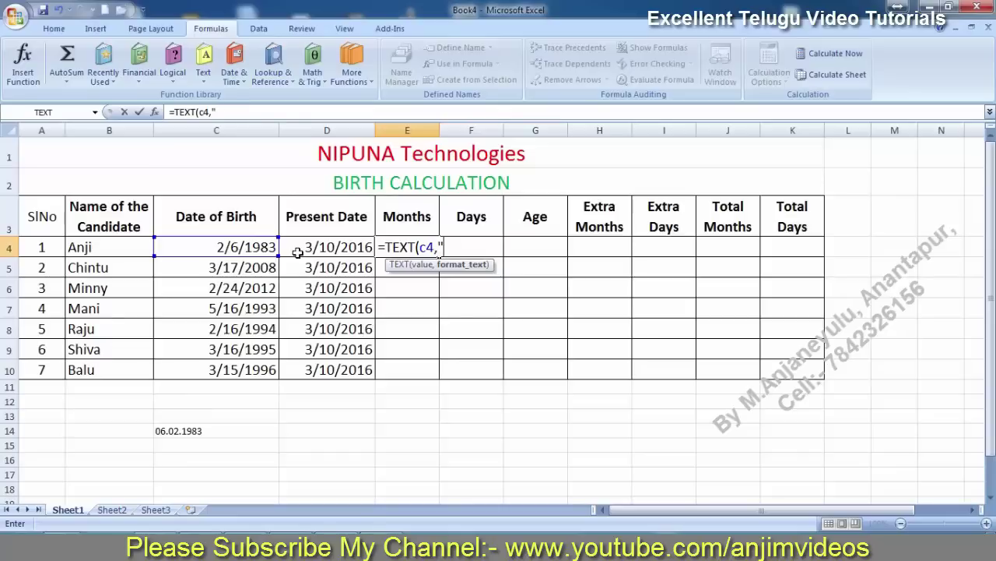
{"action": "type", "text": "MMMM"}
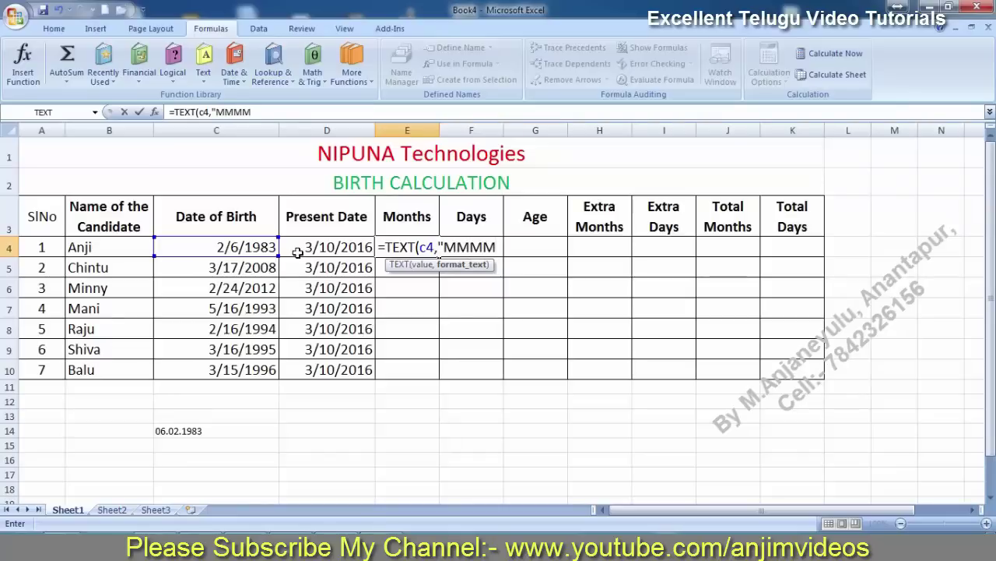
{"action": "type", "text": "\")"}
{"action": "key", "text": "Return"}
{"action": "key", "text": "Up"}
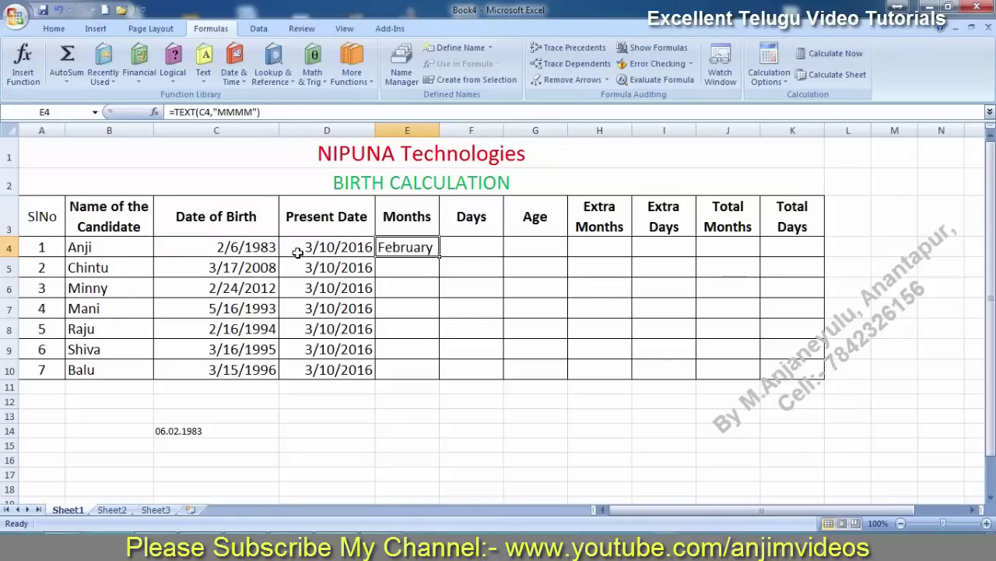
{"action": "left_click", "coordinate": [398, 267]}
- Enter =TEXT(C5,"MMMM") in E5 and extend the month-name formula down to E10
{"action": "type", "text": "=t"}
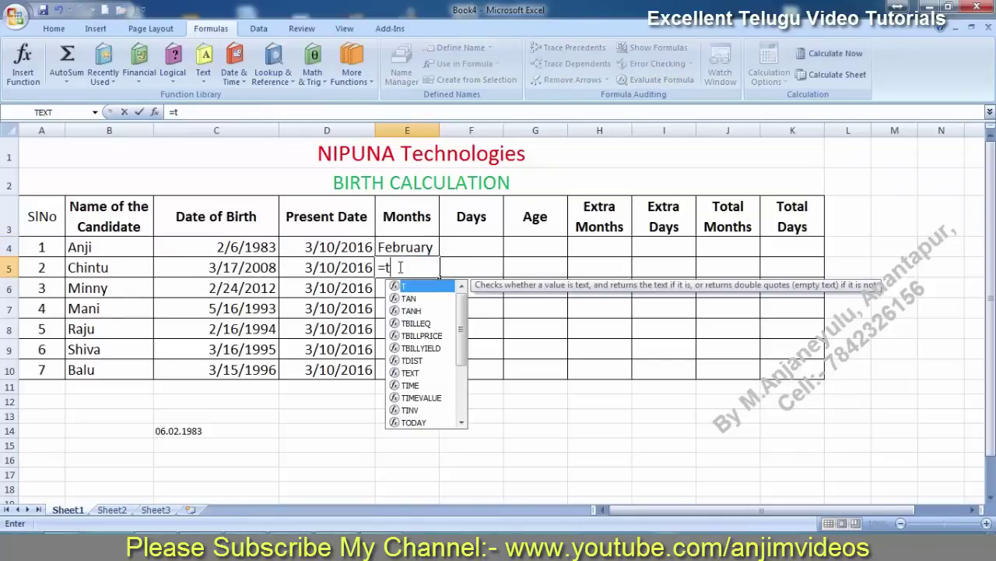
{"action": "type", "text": "ext("}
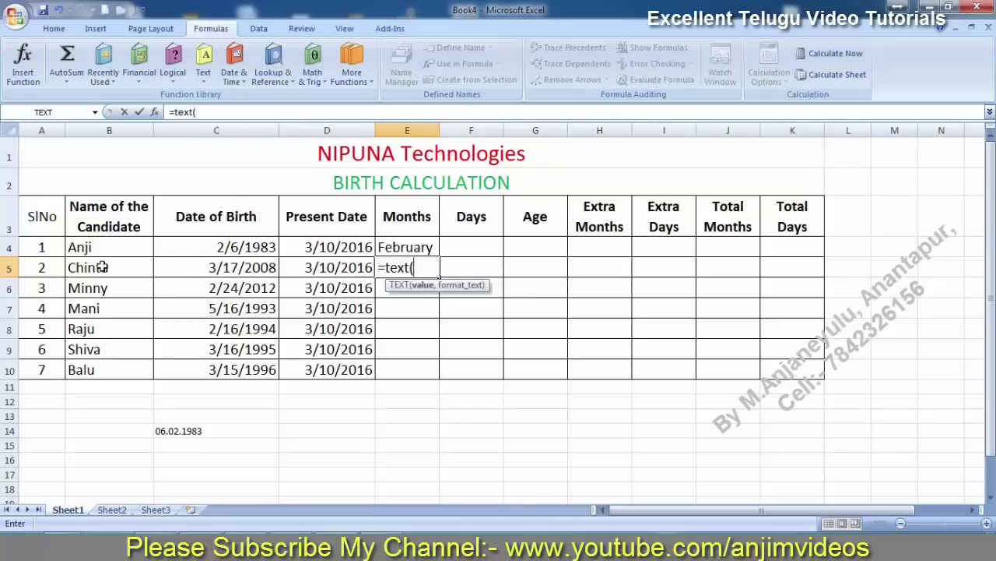
{"action": "type", "text": "c5,"}
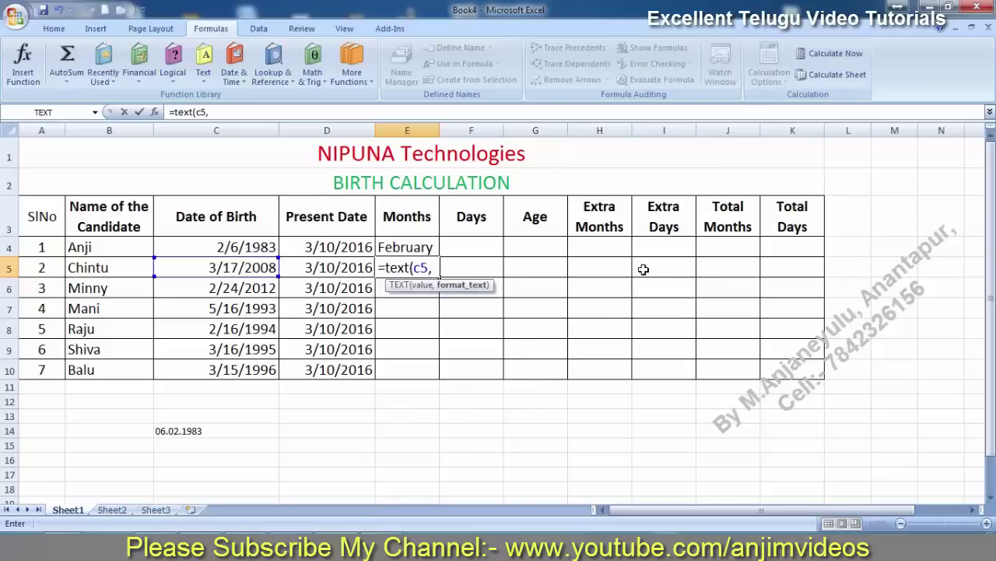
{"action": "type", "text": "\"mmm"}
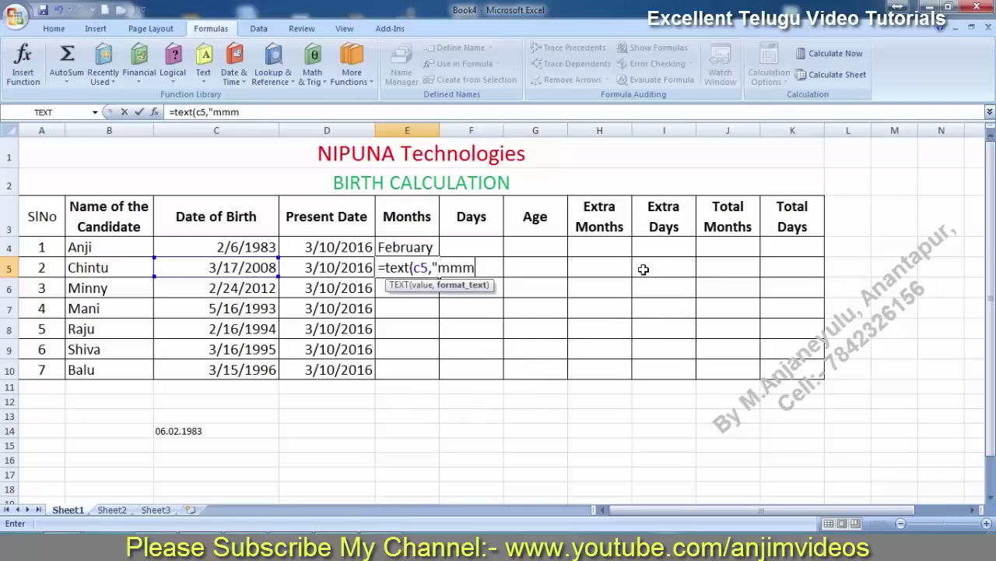
{"action": "type", "text": "m"}
{"action": "key", "text": "Return"}
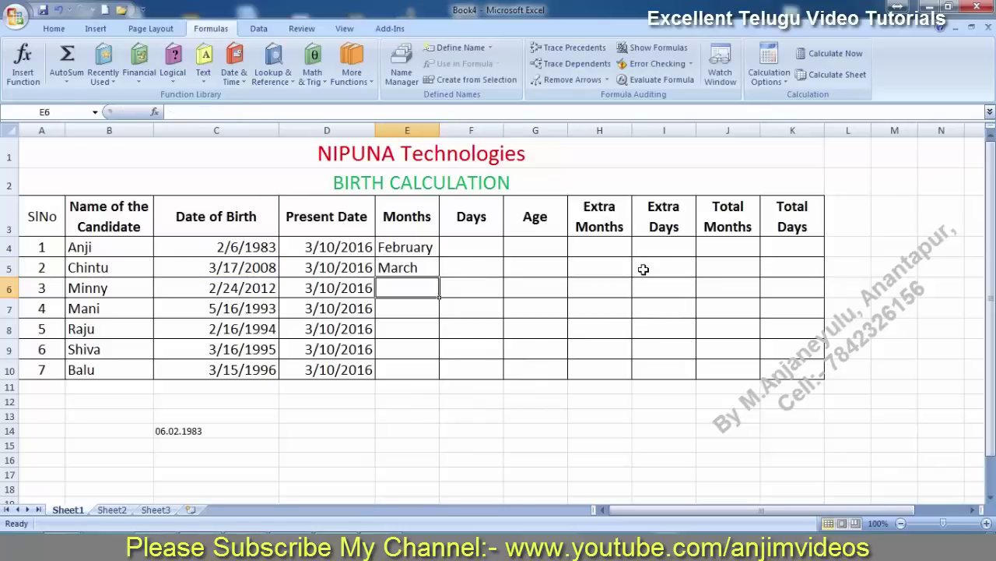
{"action": "key", "text": "Up"}
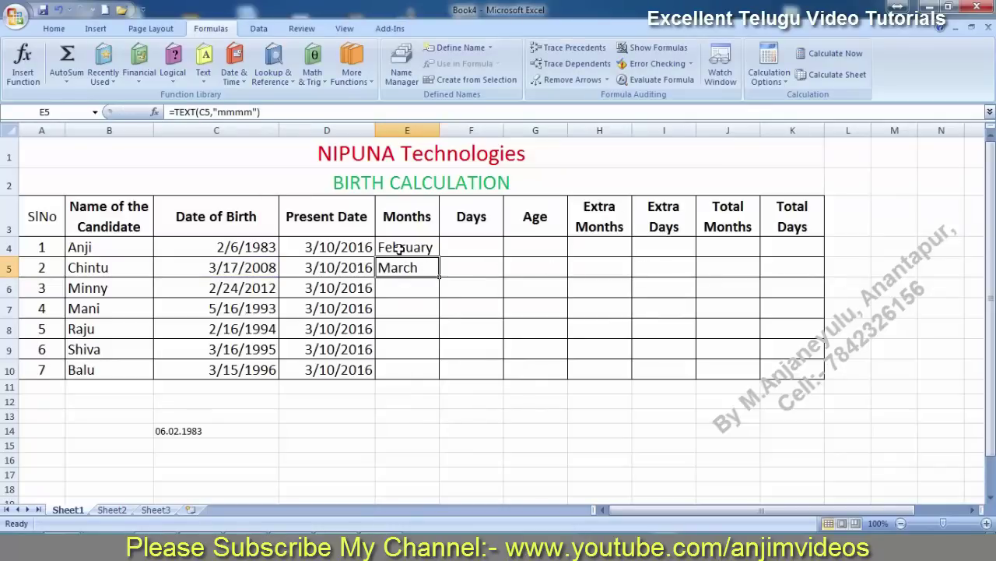
{"action": "left_click_drag", "start_coordinate": [387, 249], "coordinate": [438, 380]}
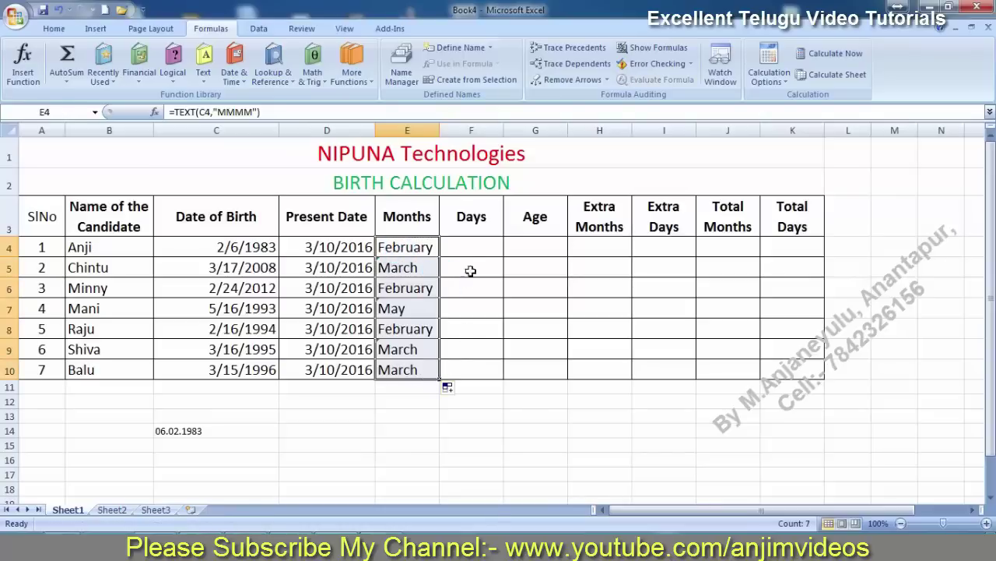
{"action": "left_click", "coordinate": [469, 246]}
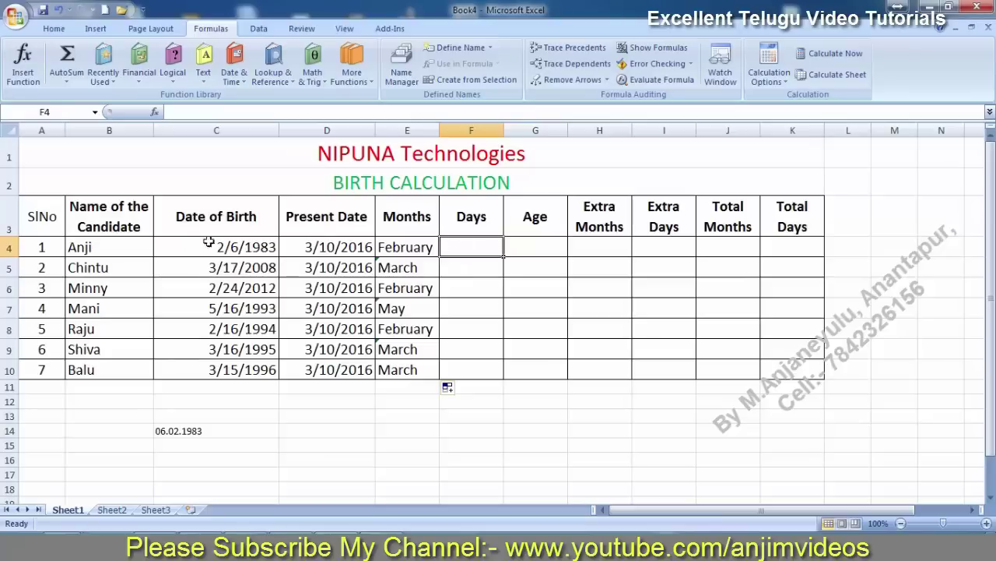
- Enter =TEXT(C4,"DDDD") in F4, fill it down to F10, and autofit column F
{"action": "type", "text": "="}
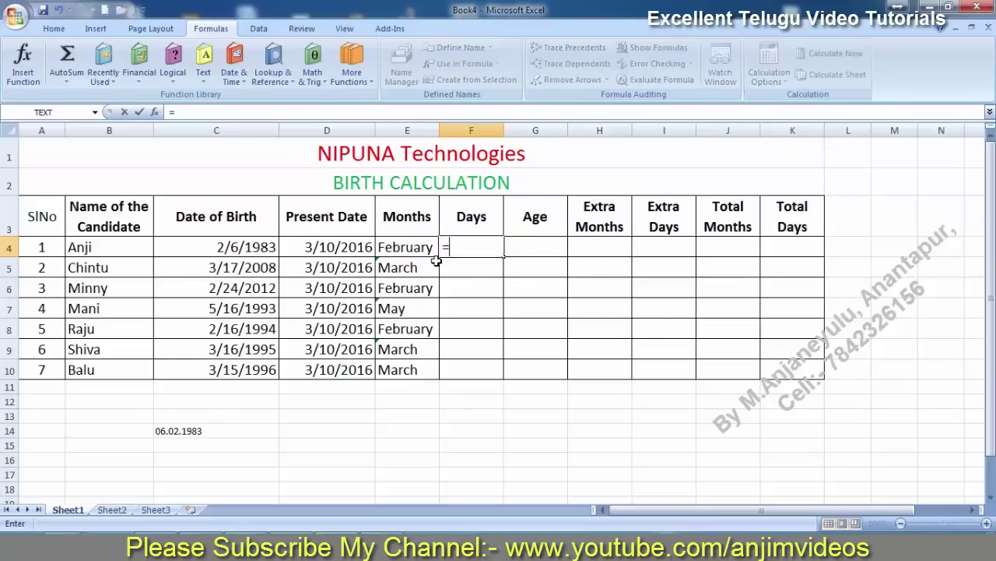
{"action": "type", "text": "TEXT("}
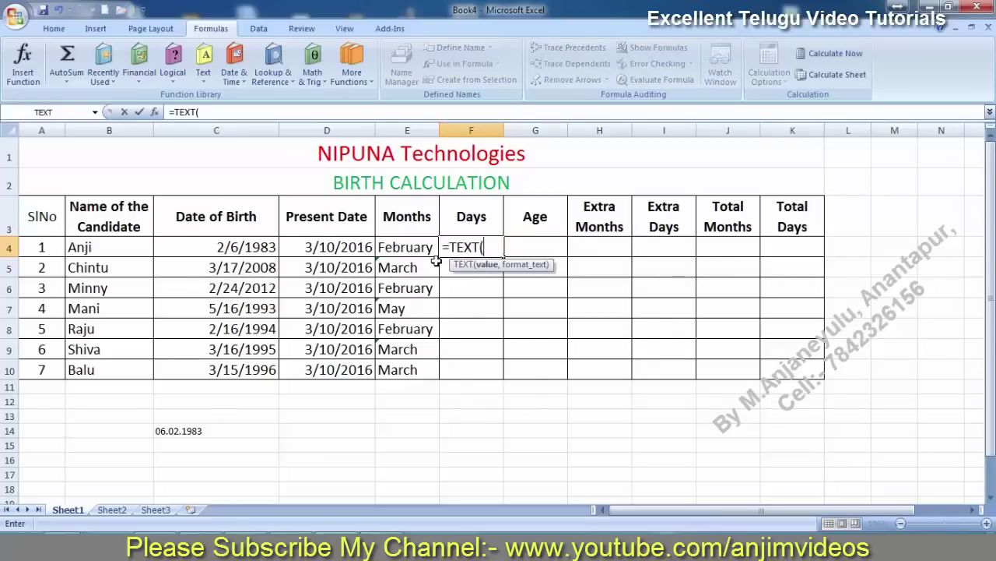
{"action": "type", "text": "C4"}
{"action": "type", "text": ",\"D"}
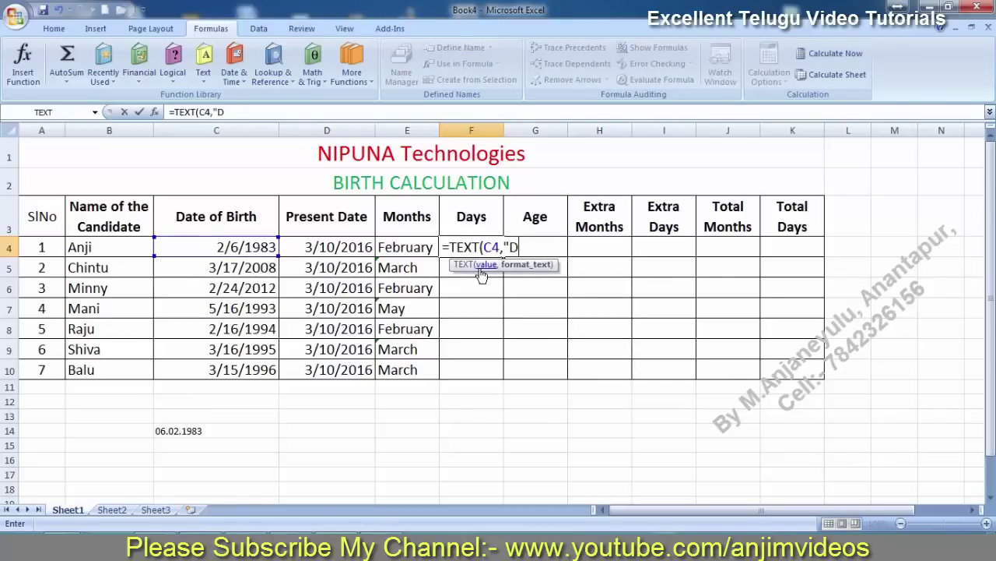
{"action": "type", "text": "\""}
{"action": "key", "text": "Return"}
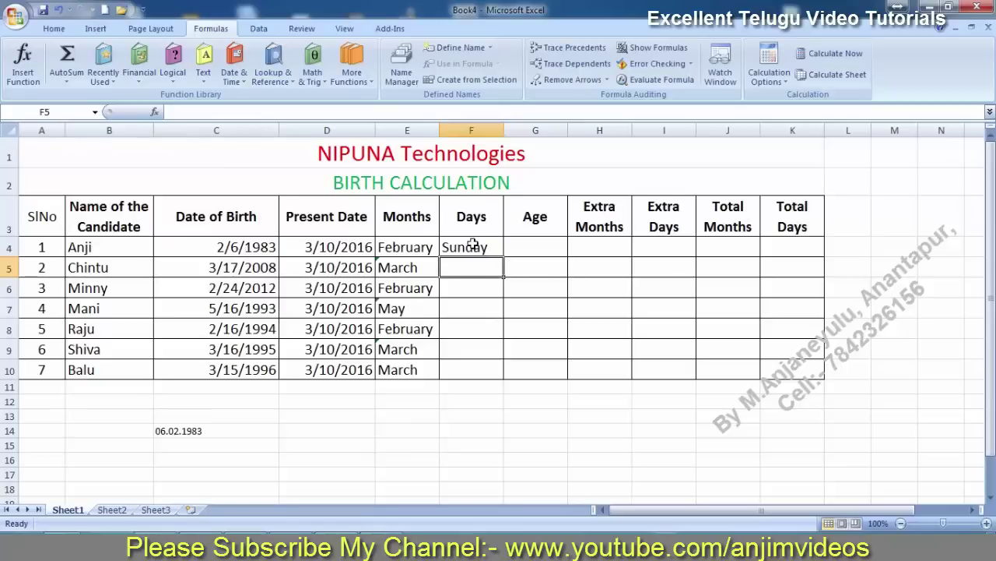
{"action": "left_click", "coordinate": [471, 245]}
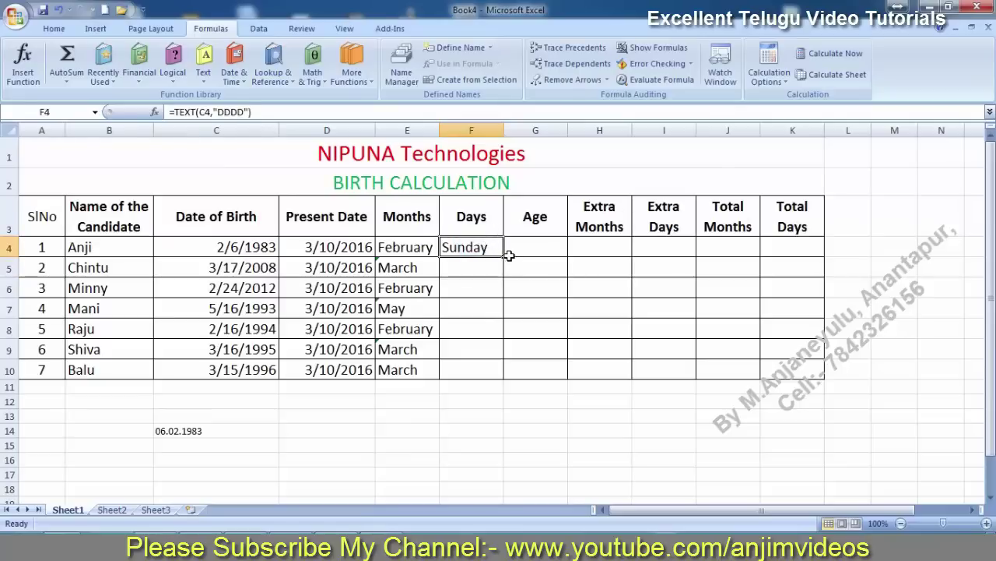
{"action": "left_click_drag", "start_coordinate": [504, 256], "coordinate": [478, 381]}
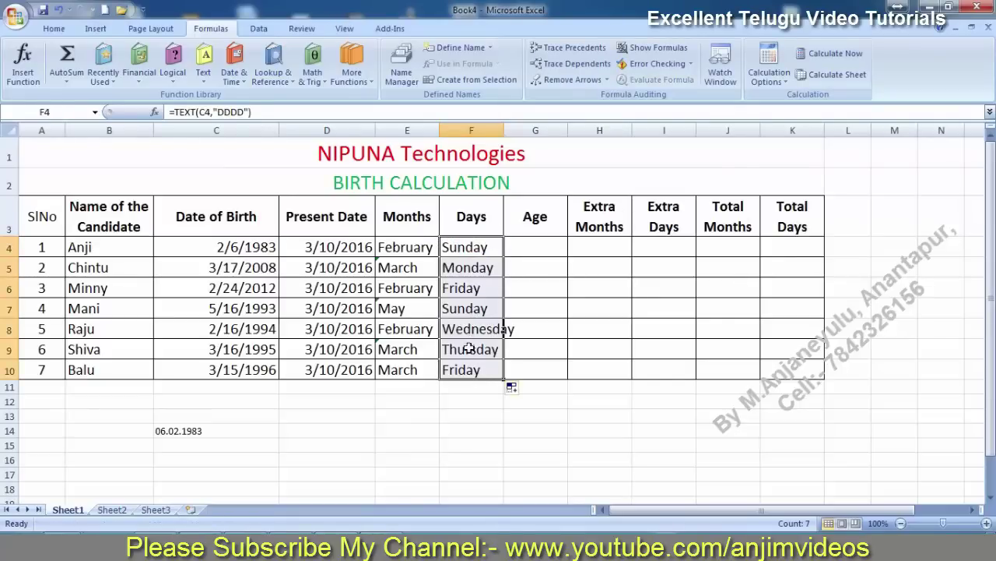
{"action": "double_click", "coordinate": [504, 130]}
{"action": "left_click", "coordinate": [552, 246]}
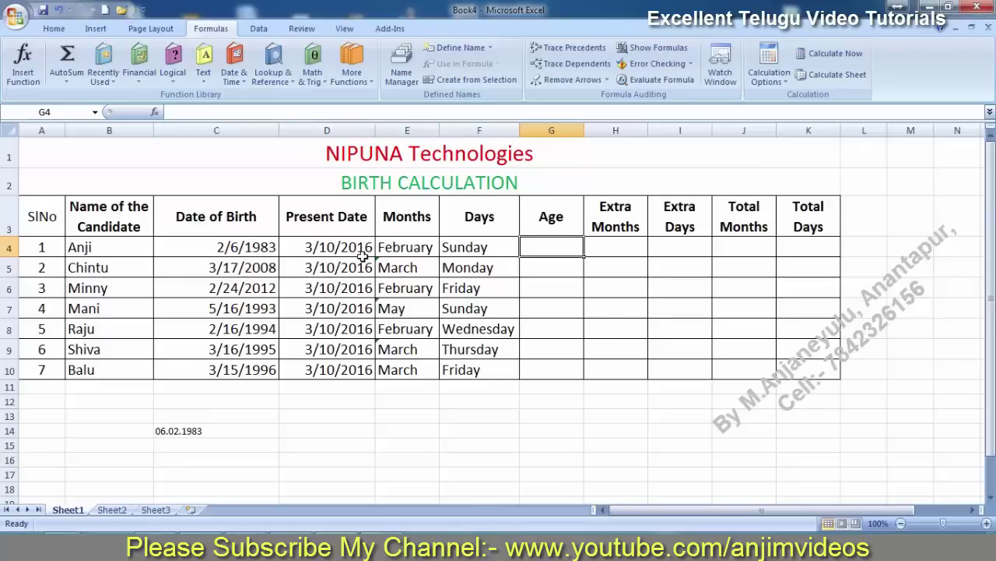
- Enter =DATEDIF(C4,D4,"Y") in G4 to get Anji's age of 33 years
{"action": "type", "text": "="}
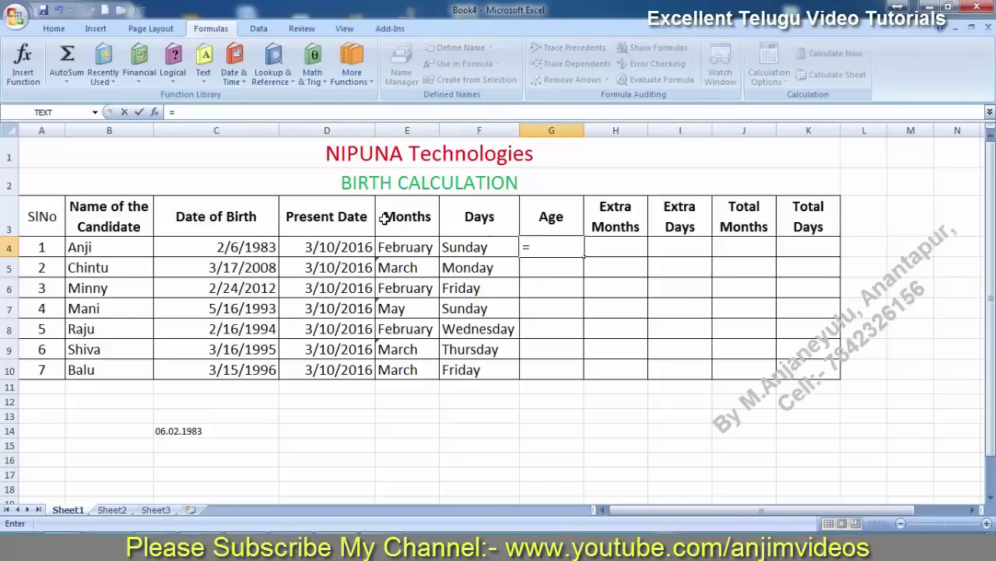
{"action": "type", "text": "D"}
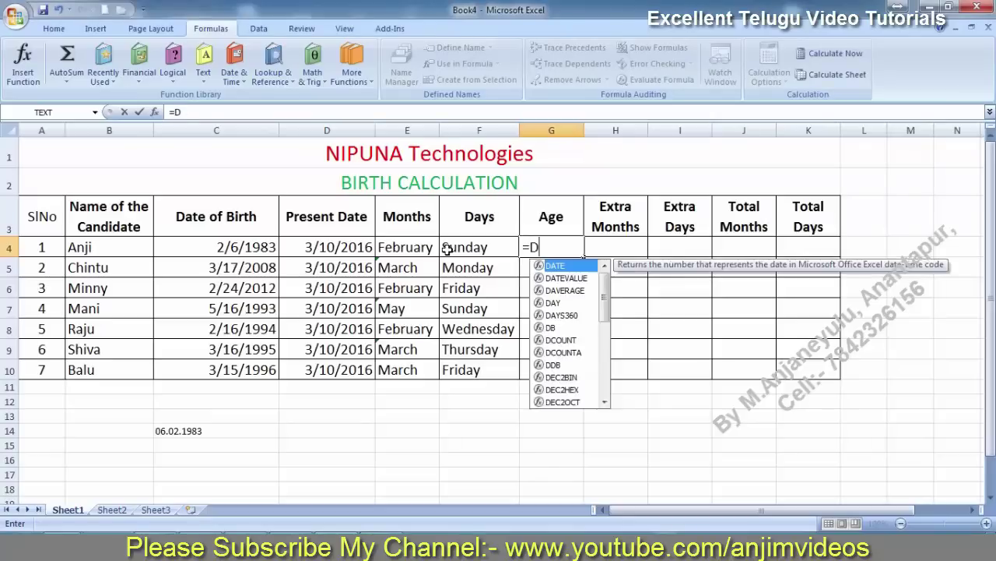
{"action": "type", "text": "ATEDIF"}
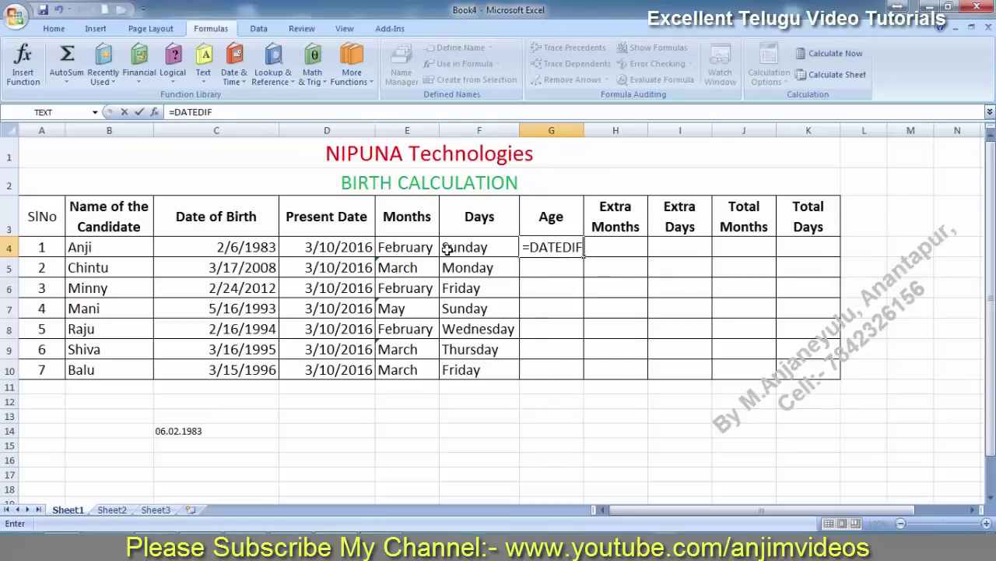
{"action": "type", "text": "("}
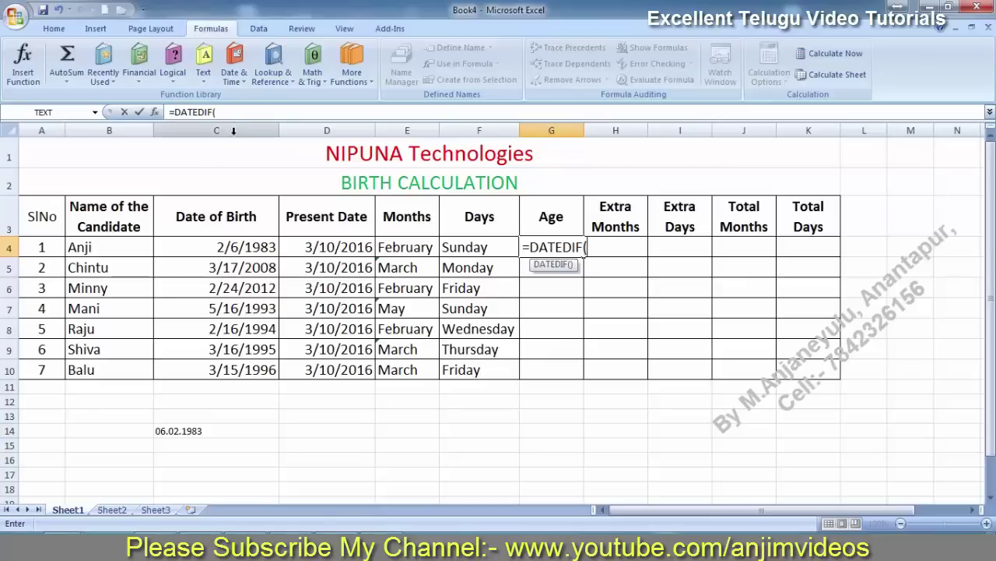
{"action": "left_click", "coordinate": [249, 247]}
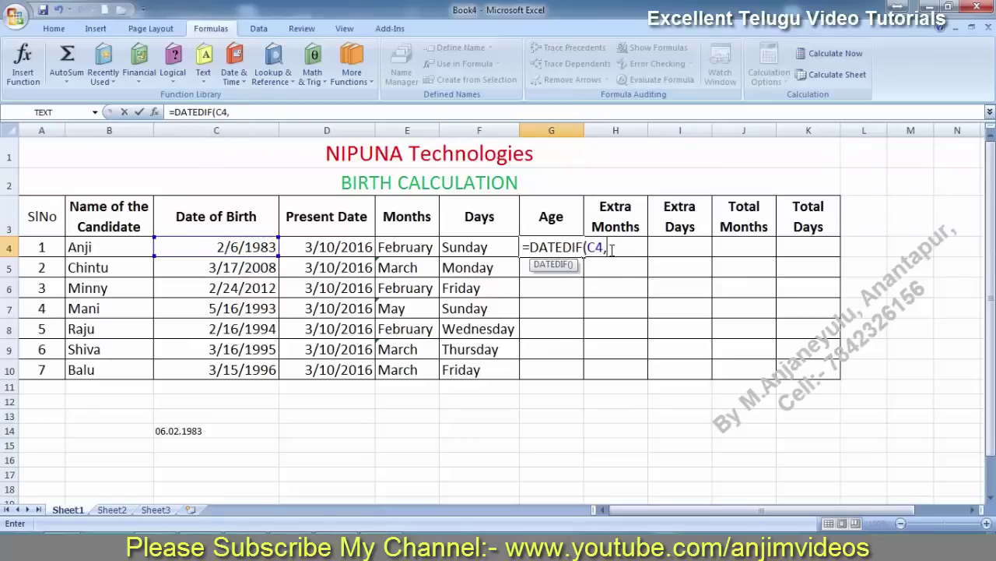
{"action": "type", "text": ","}
{"action": "left_click", "coordinate": [352, 248]}
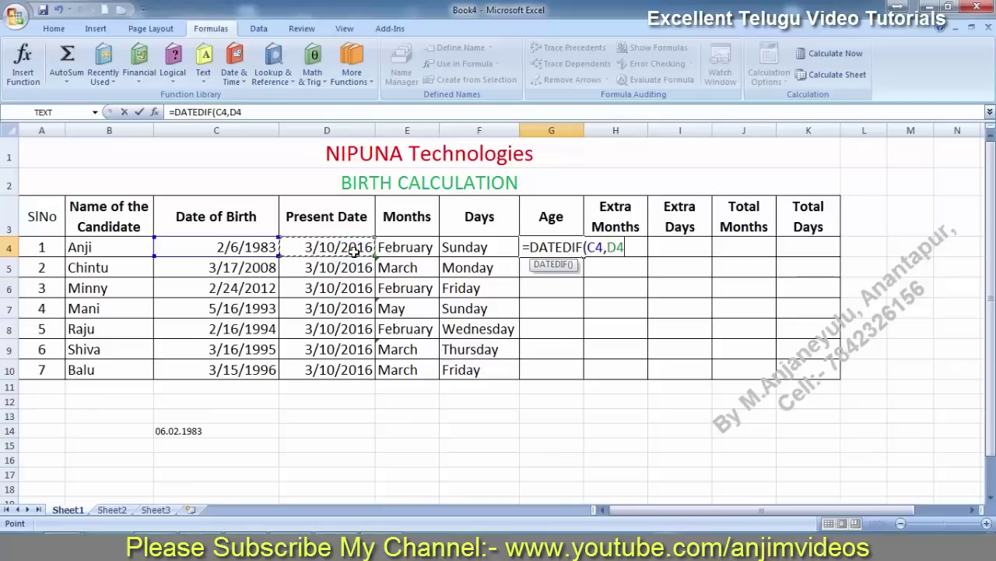
{"action": "type", "text": ",\"Y"}
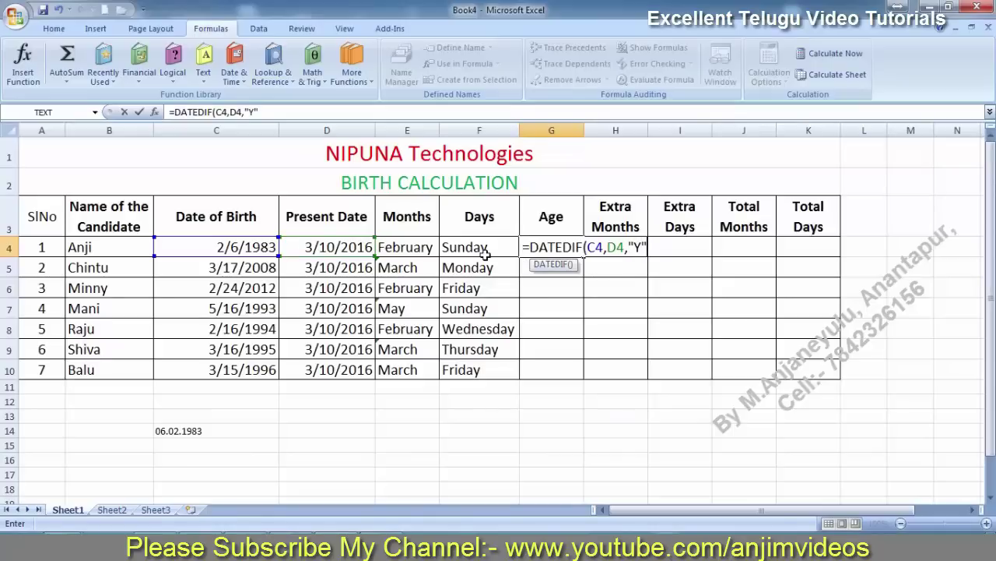
{"action": "key", "text": "Return"}
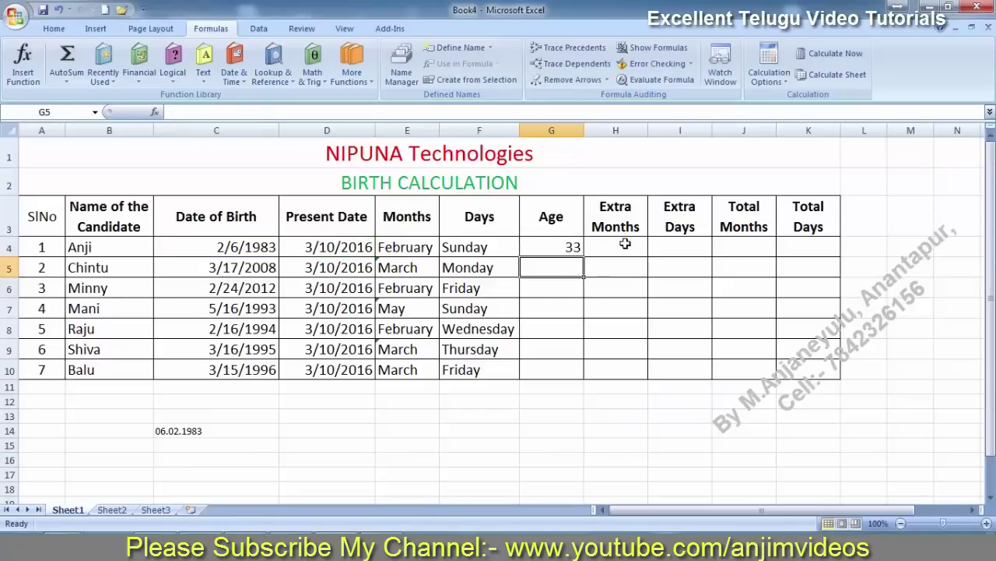
- Fill the age formula down to G10 and check the copied results (7, 4, 22, 22, 20, 19)
{"action": "left_click", "coordinate": [559, 248]}
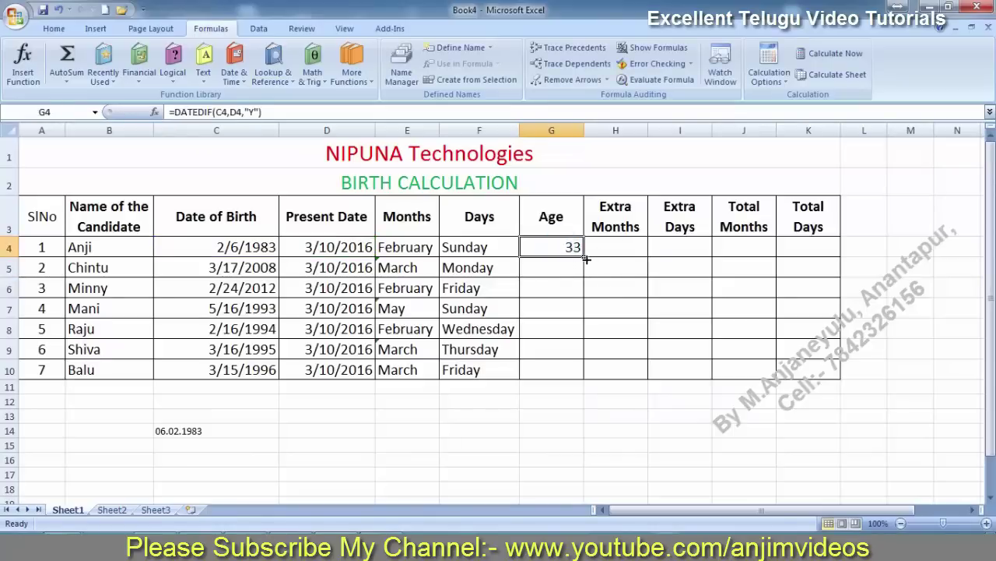
{"action": "left_click_drag", "start_coordinate": [586, 258], "coordinate": [571, 374]}
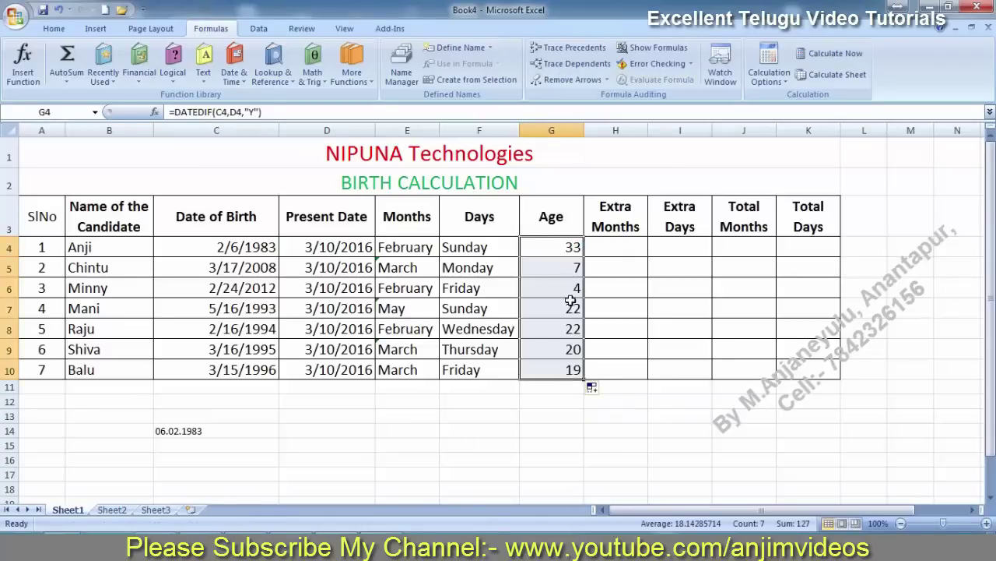
{"action": "left_click", "coordinate": [569, 257]}
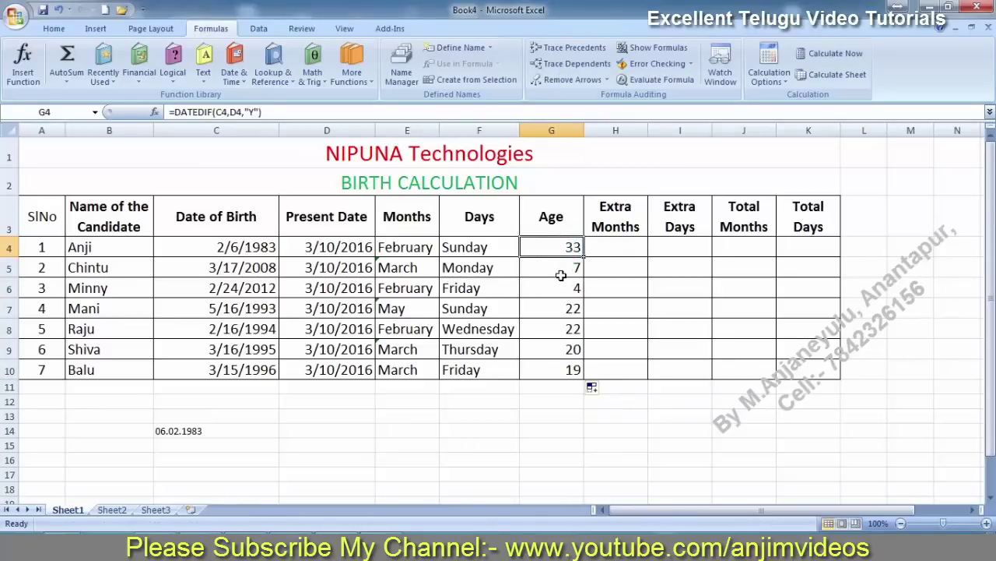
{"action": "left_click", "coordinate": [560, 272]}
{"action": "left_click", "coordinate": [576, 288]}
{"action": "left_click", "coordinate": [567, 312]}
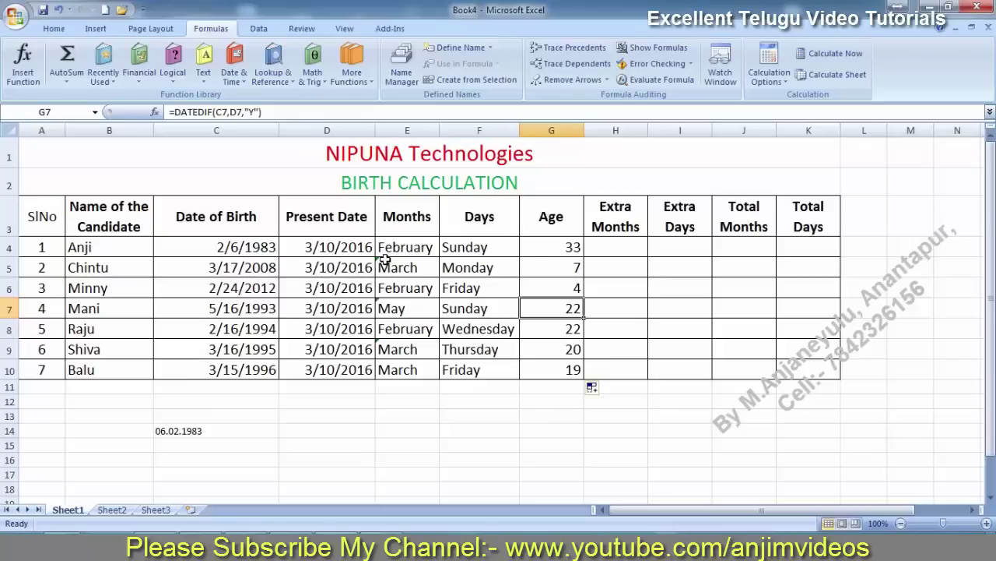
{"action": "left_click", "coordinate": [619, 247]}
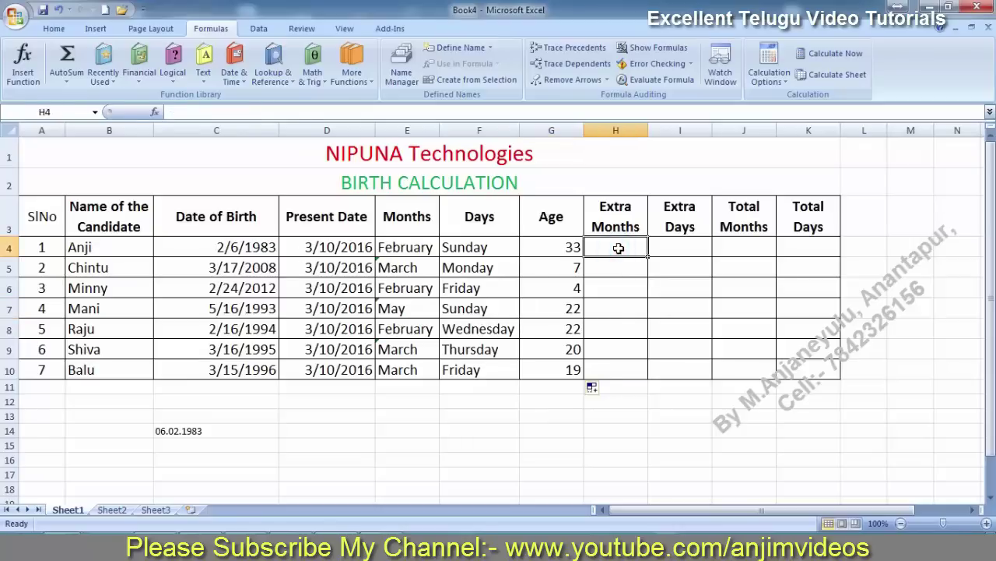
- Enter a DATEDIF months formula from C4 to D4 in H4
{"action": "type", "text": "=DATED"}
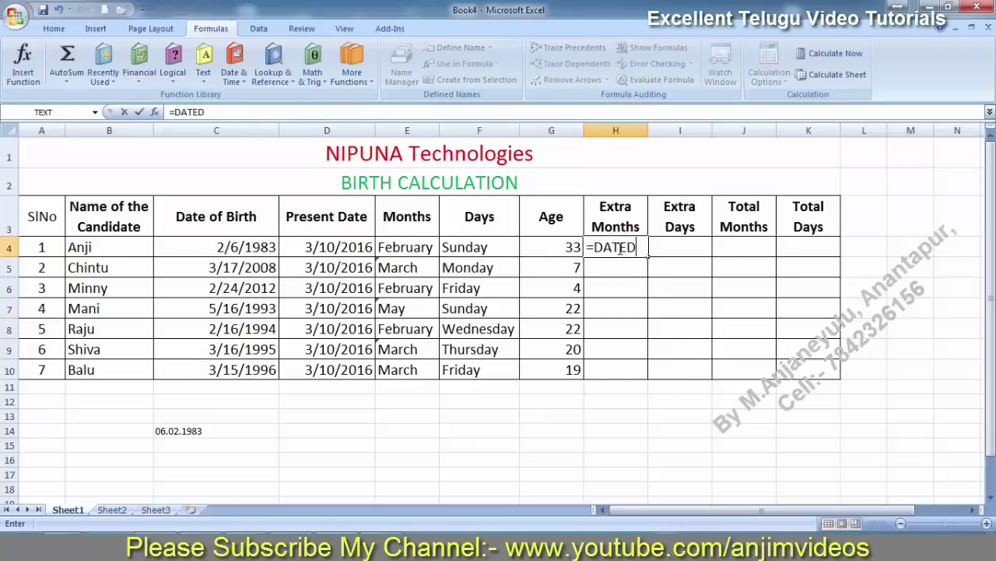
{"action": "type", "text": "IF("}
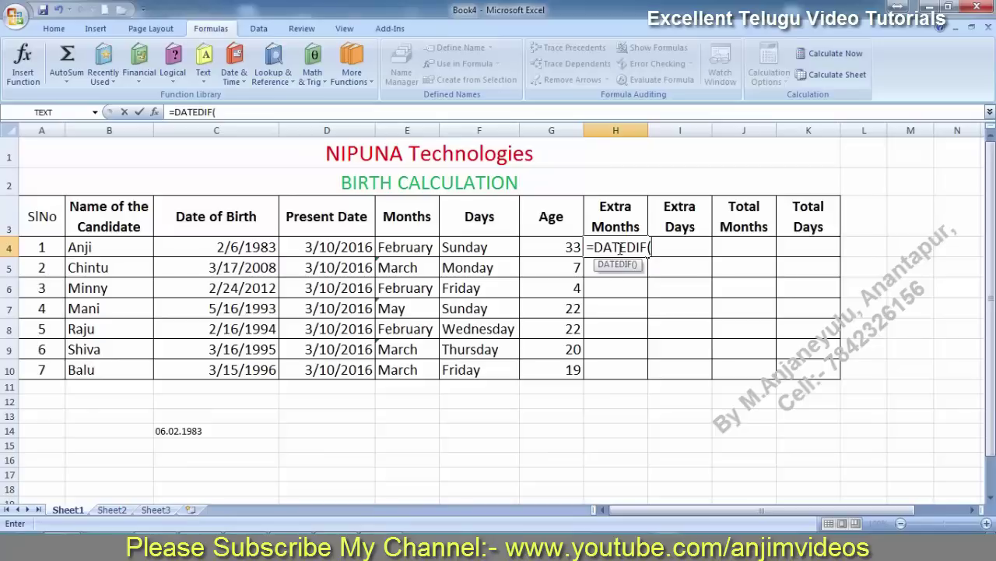
{"action": "left_click", "coordinate": [226, 249]}
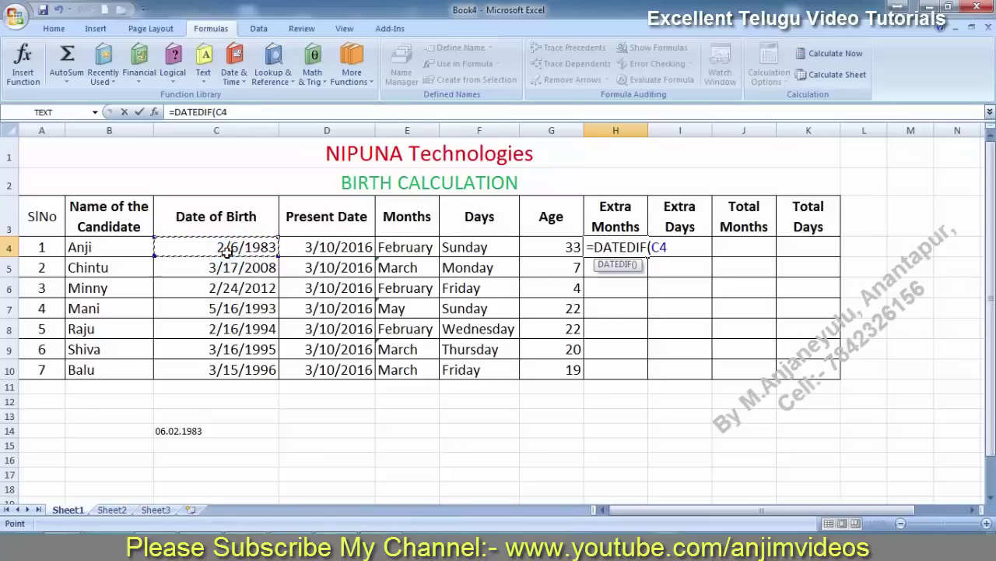
{"action": "type", "text": ","}
{"action": "left_click", "coordinate": [350, 247]}
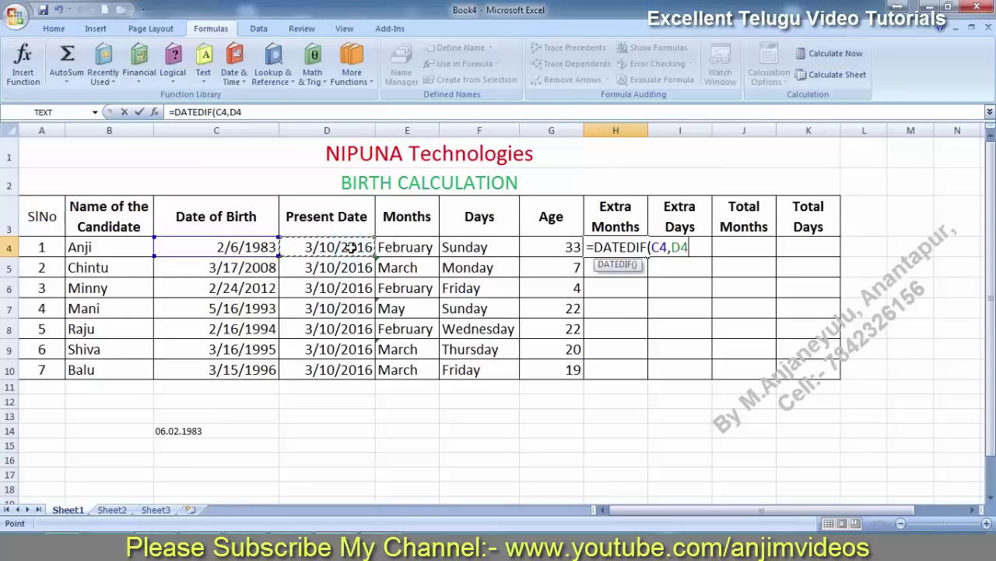
{"action": "type", "text": ",\""}
{"action": "type", "text": "M"}
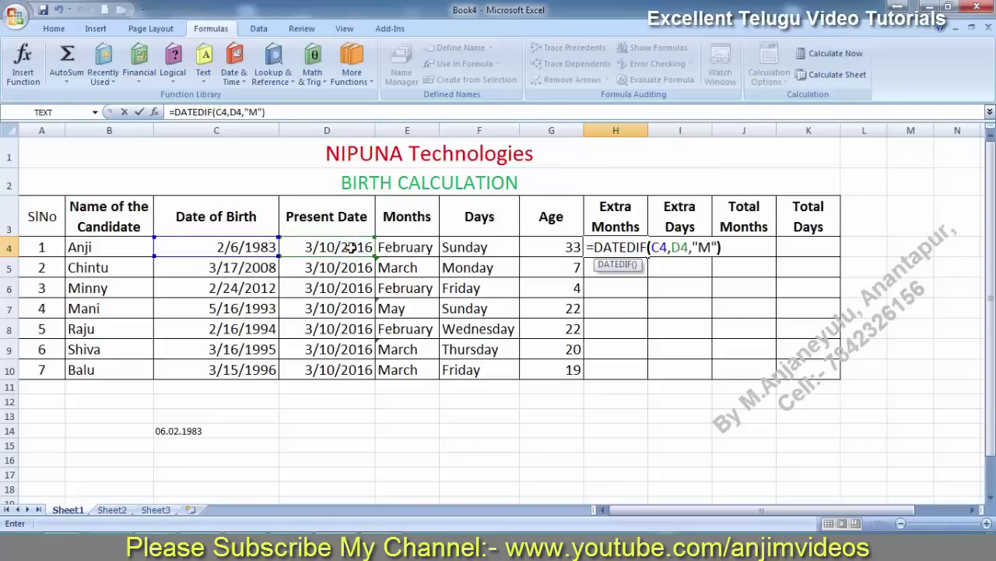
{"action": "key", "text": "Return"}
{"action": "key", "text": "Up"}
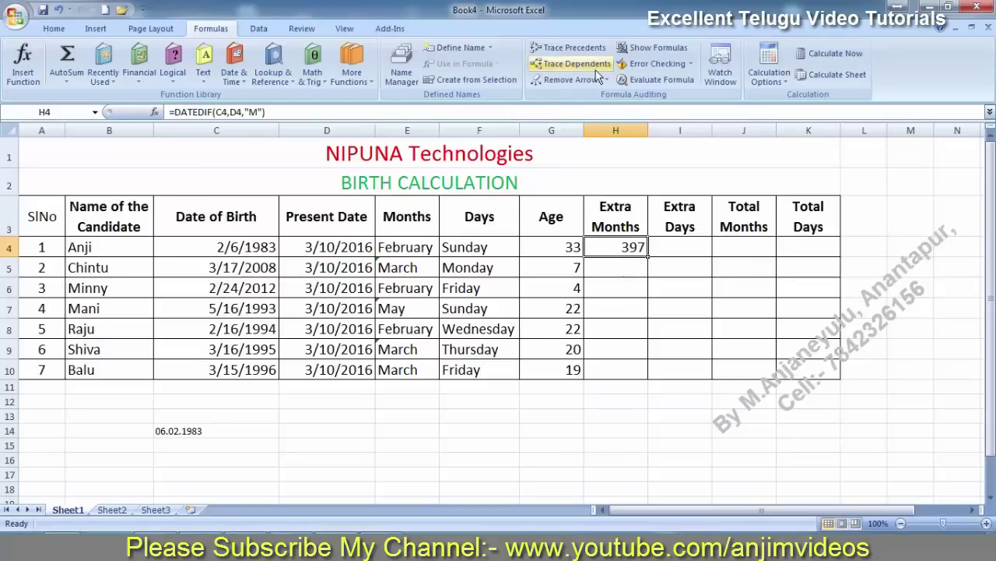
- Change the H4 formula's interval code to "YM" to get extra months
{"action": "key", "text": "F2"}
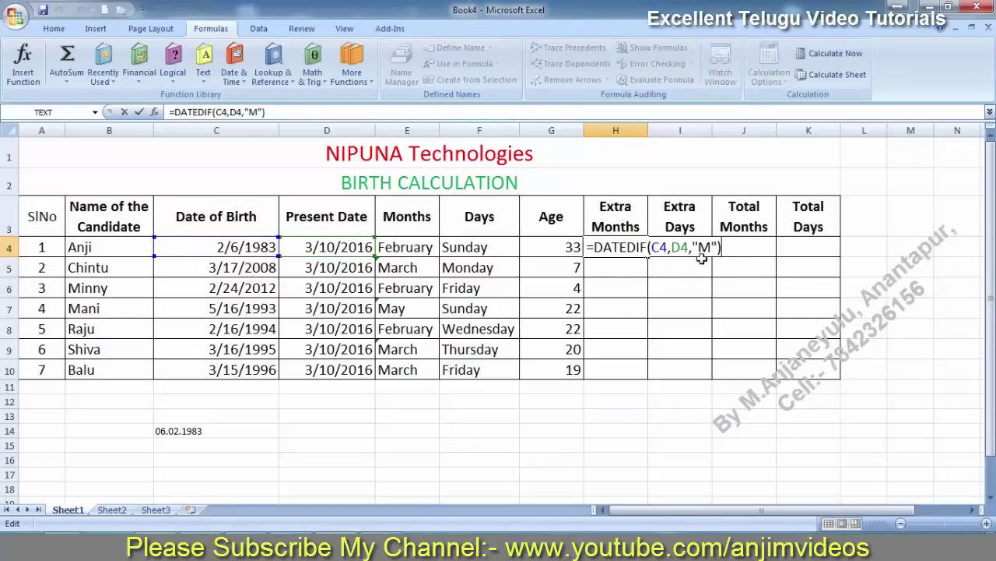
{"action": "left_click", "coordinate": [710, 258]}
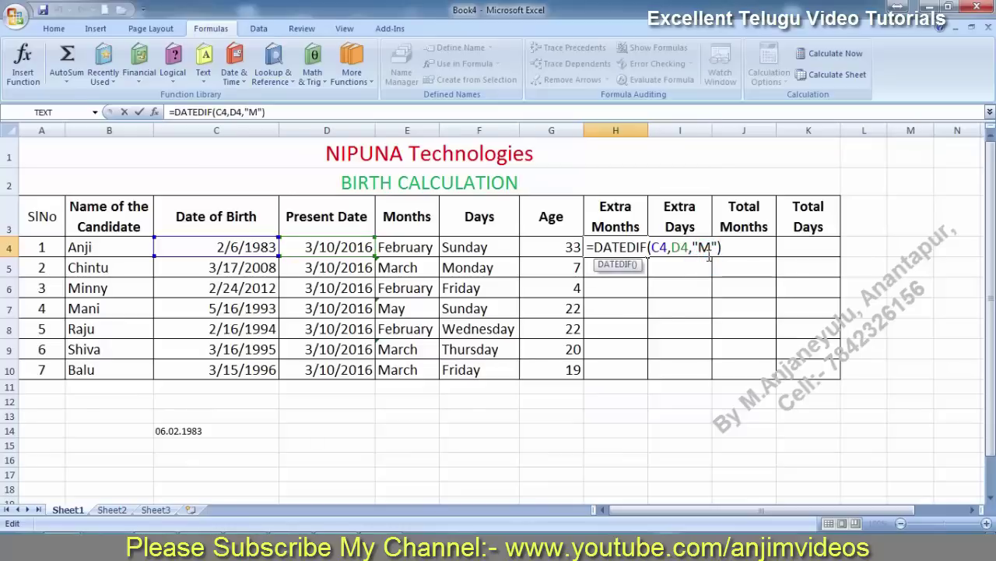
{"action": "key", "text": "BackSpace"}
{"action": "type", "text": "Y"}
{"action": "type", "text": "M"}
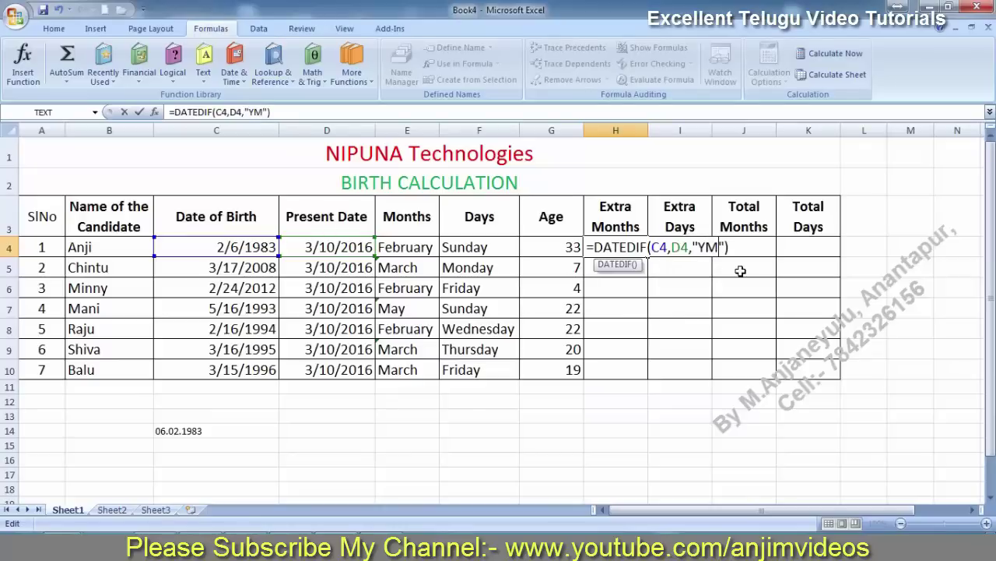
{"action": "key", "text": "Return"}
{"action": "left_click", "coordinate": [634, 245]}
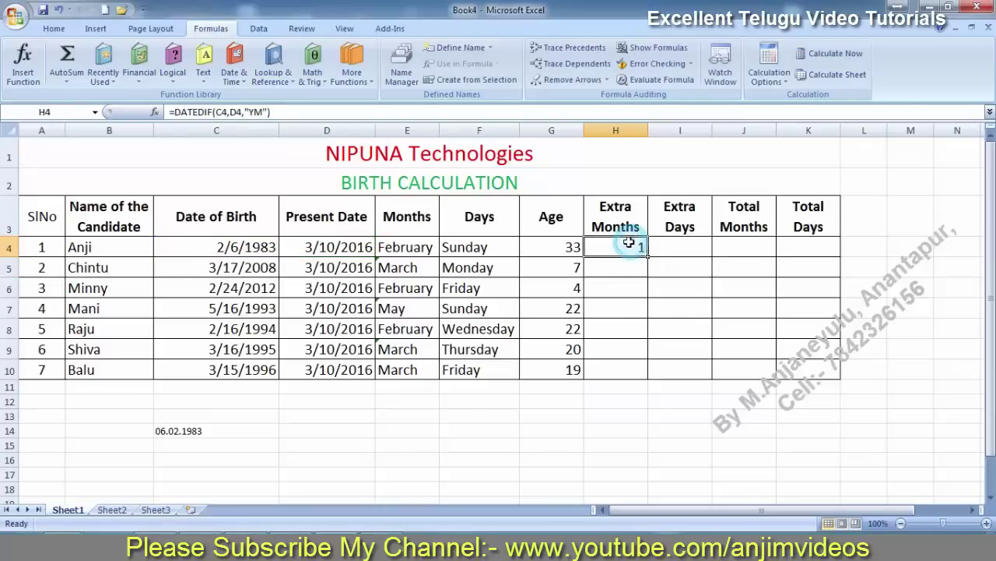
- Enter =DATEDIF(C5,D5,"YM") in H5 and fill it down through H10
{"action": "left_click", "coordinate": [616, 265]}
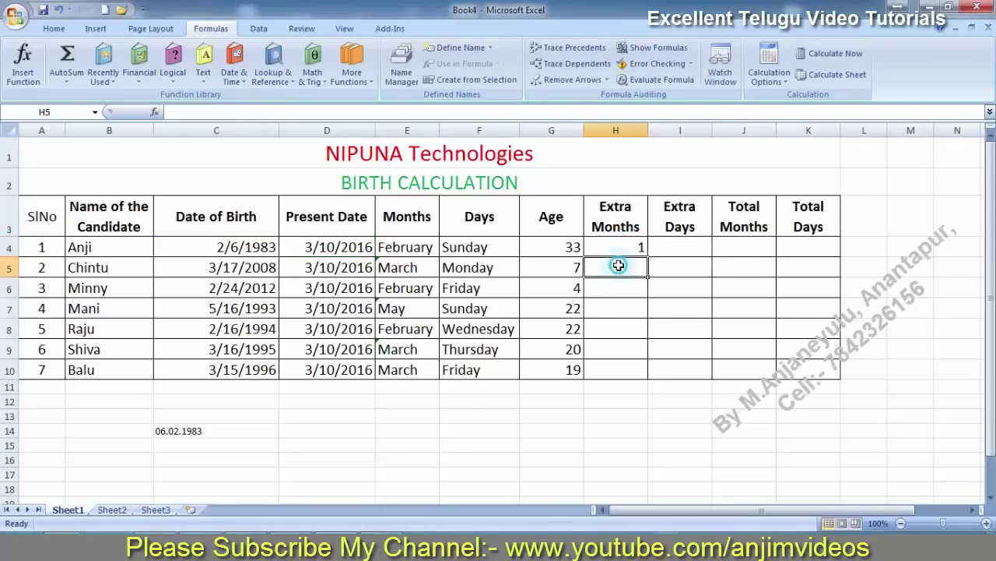
{"action": "type", "text": "=DATE"}
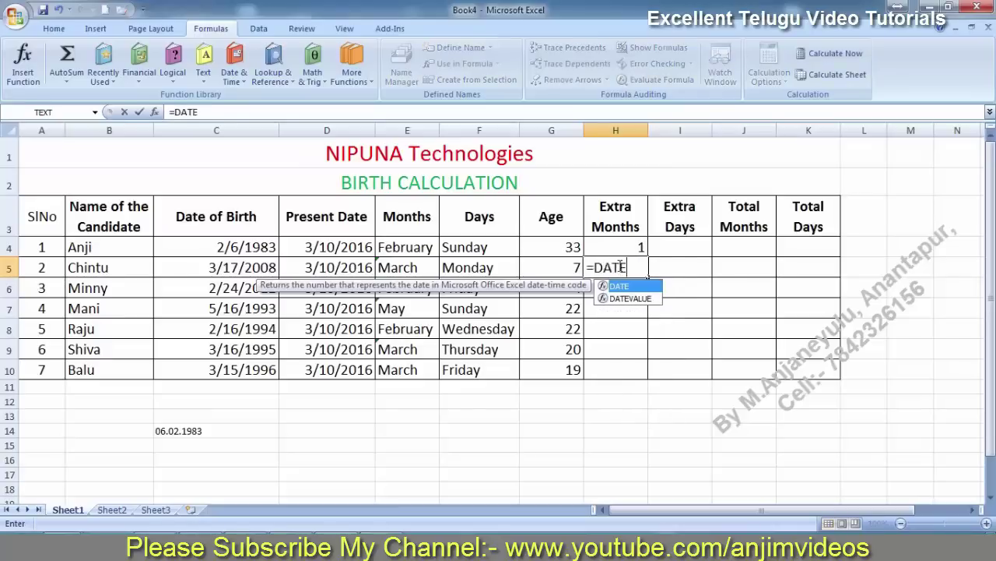
{"action": "type", "text": "DIF("}
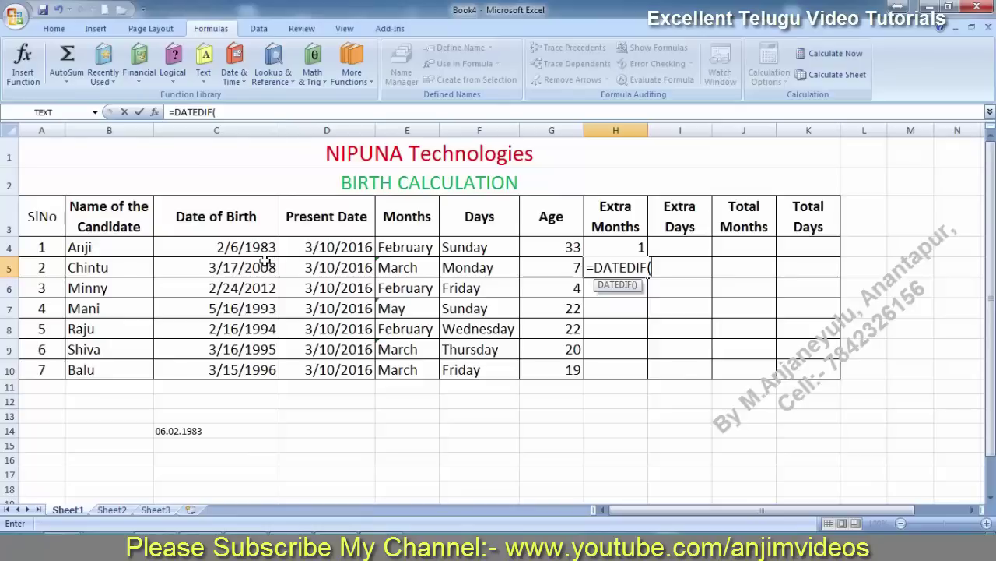
{"action": "left_click", "coordinate": [237, 268]}
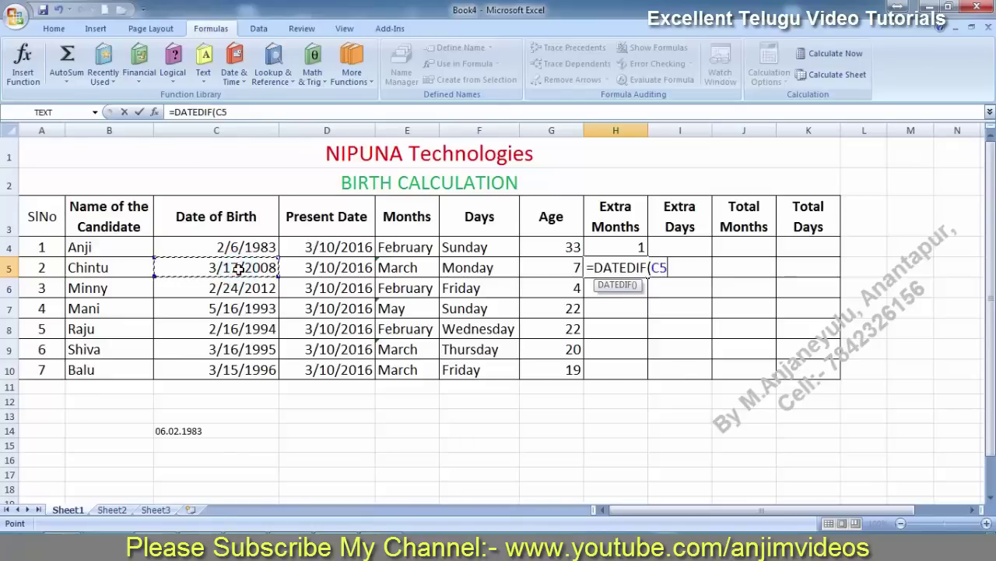
{"action": "type", "text": ","}
{"action": "left_click", "coordinate": [340, 267]}
{"action": "type", "text": ","}
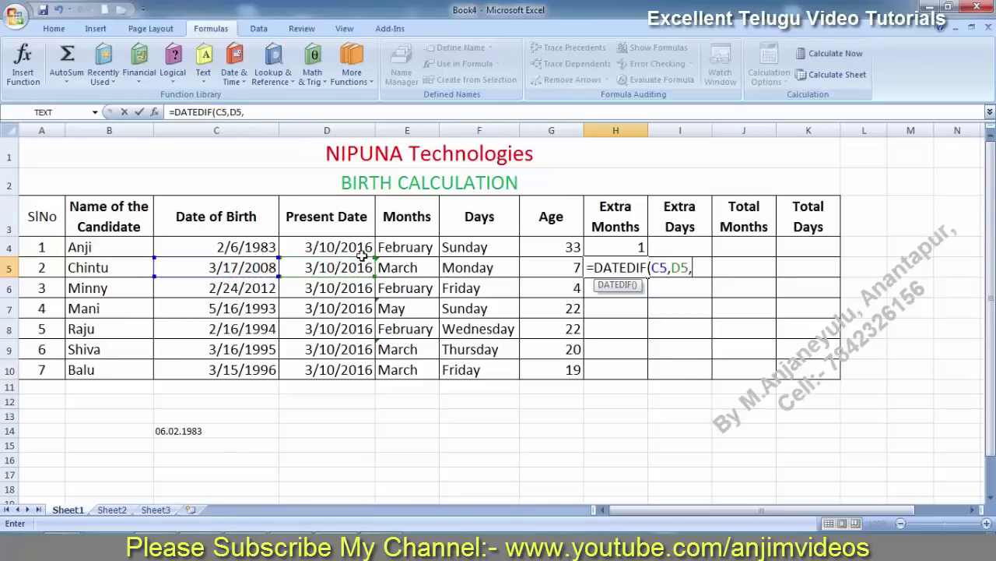
{"action": "type", "text": "\"YM"}
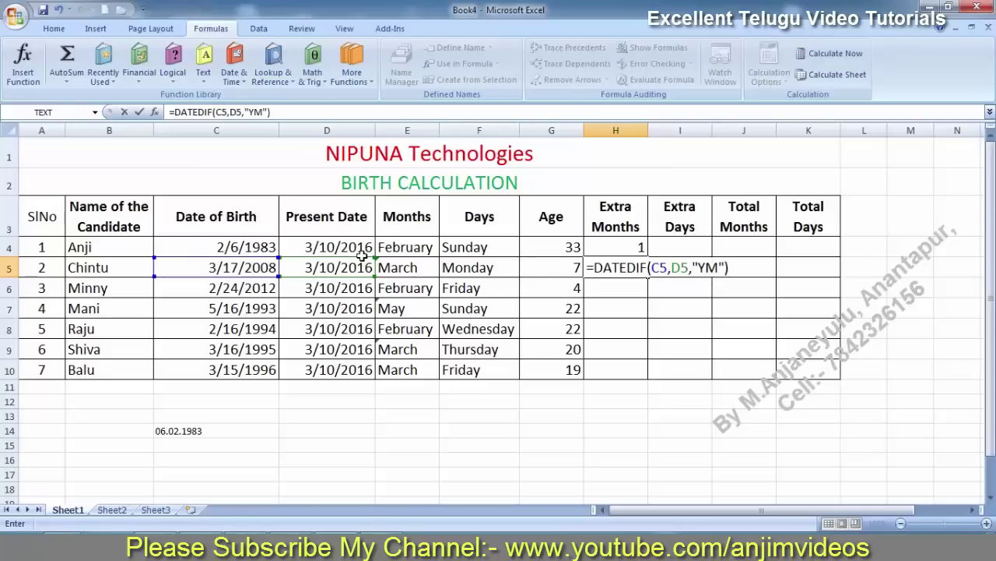
{"action": "key", "text": "Return"}
{"action": "key", "text": "Up"}
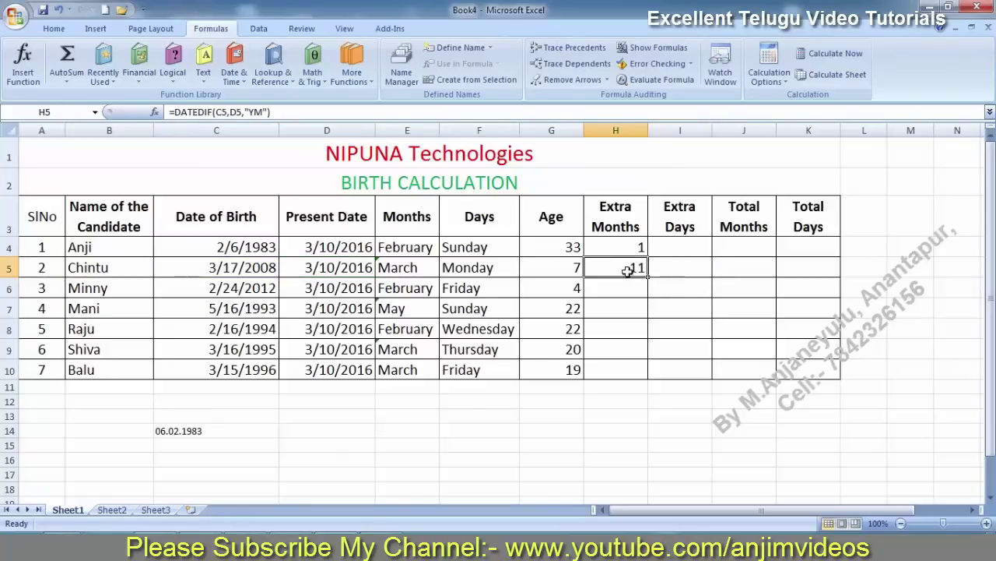
{"action": "left_click_drag", "start_coordinate": [629, 247], "coordinate": [628, 381]}
- Enter =DATEDIF(C4,D4,"MD") in I4 and fill it to I10: 4, 24, 17, 25, 25, 25, 26
{"action": "left_click", "coordinate": [687, 245]}
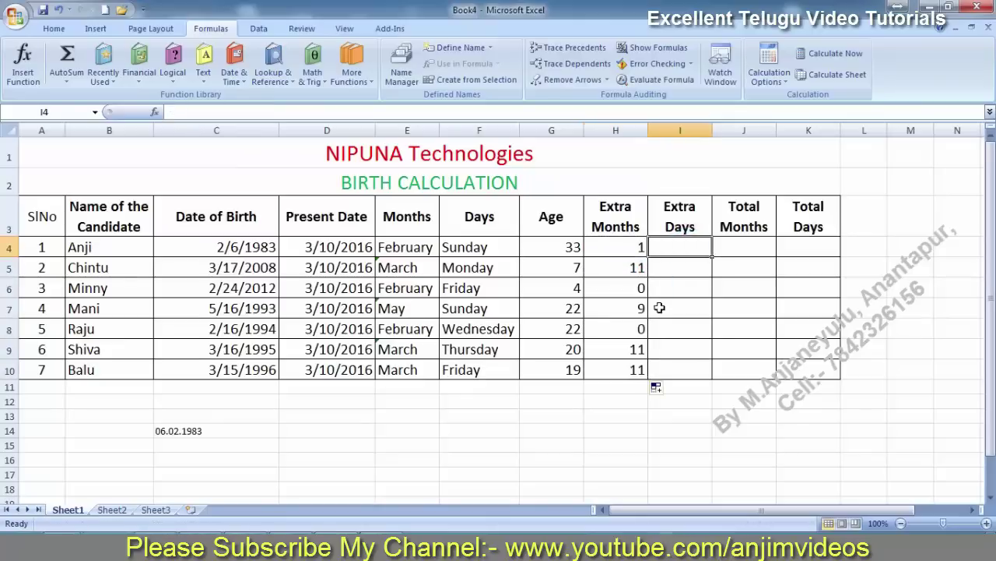
{"action": "type", "text": "="}
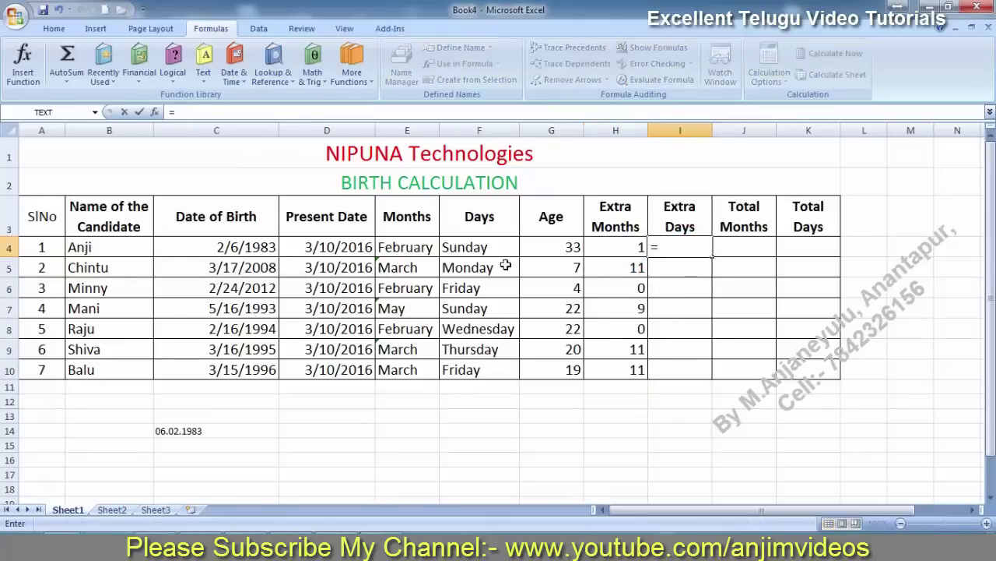
{"action": "type", "text": "DATE"}
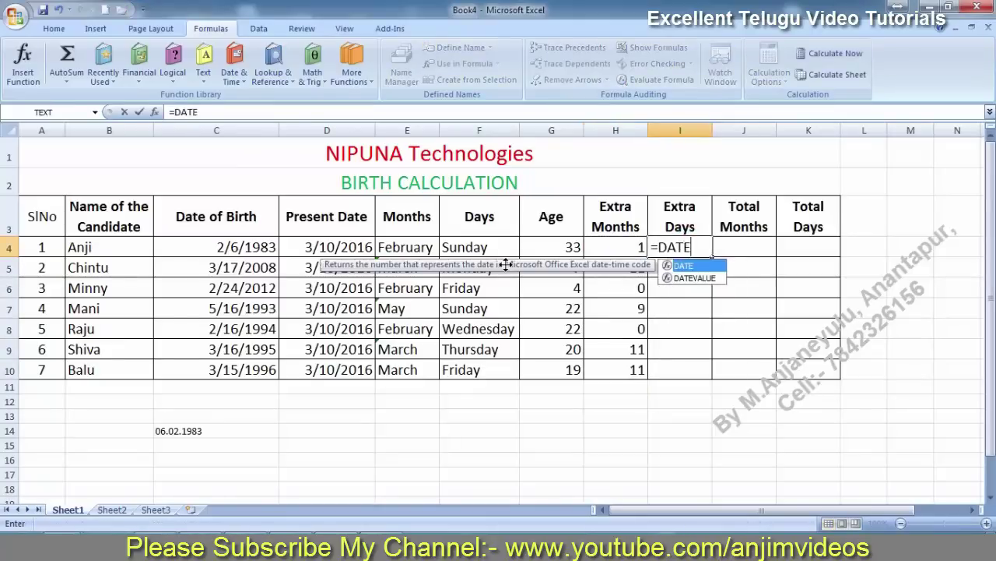
{"action": "type", "text": "DIF("}
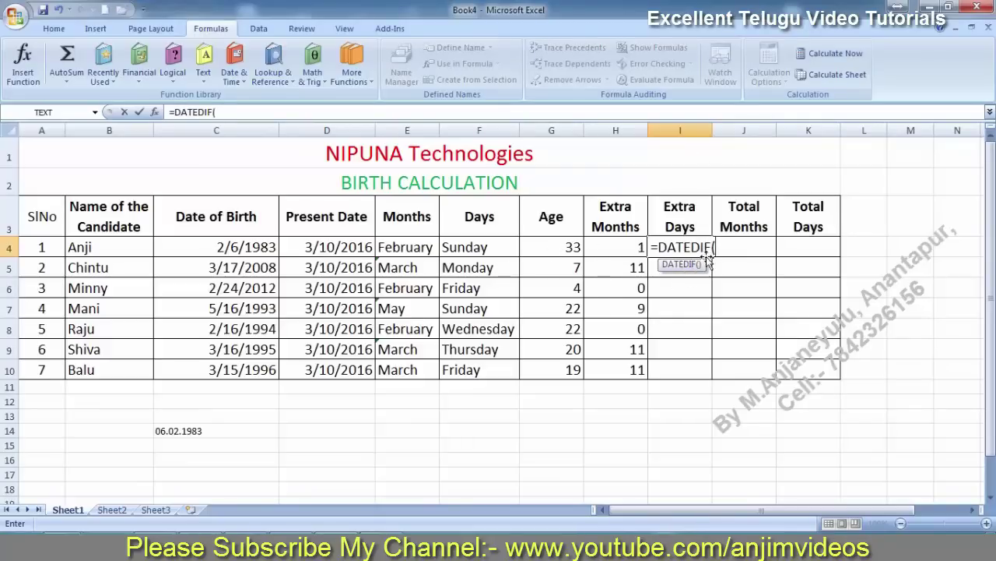
{"action": "left_click", "coordinate": [222, 248]}
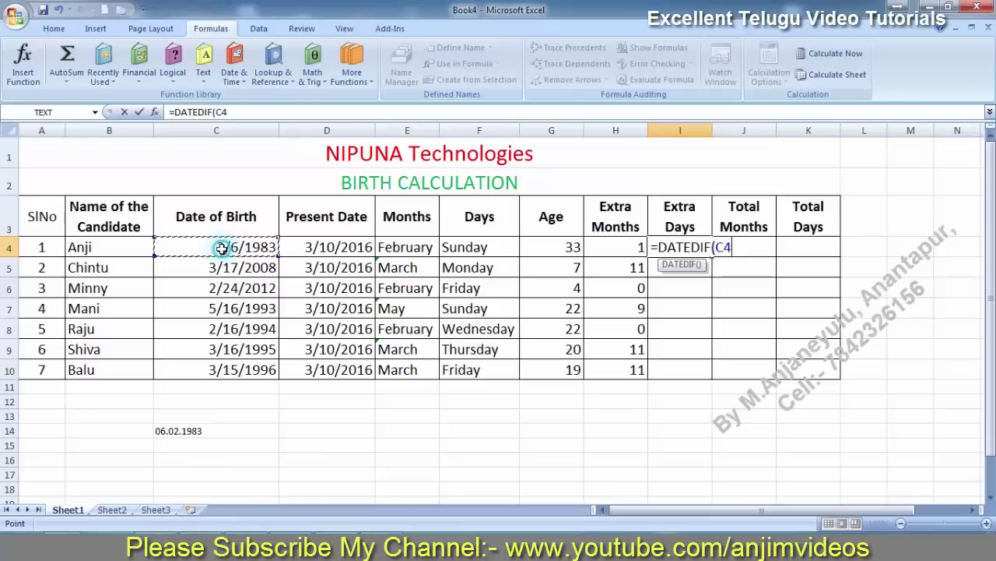
{"action": "type", "text": ","}
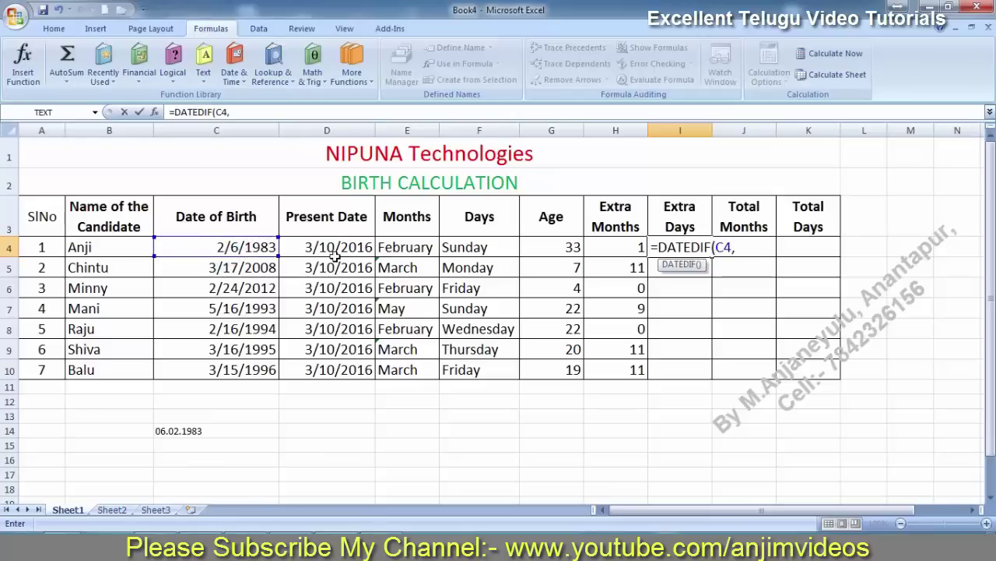
{"action": "left_click", "coordinate": [336, 249]}
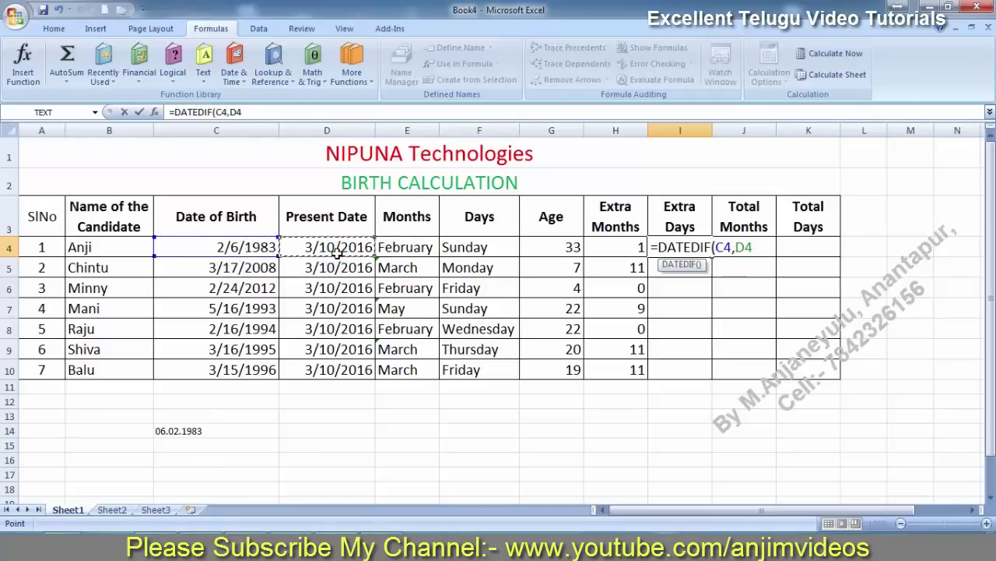
{"action": "type", "text": ","}
{"action": "type", "text": "\"MD"}
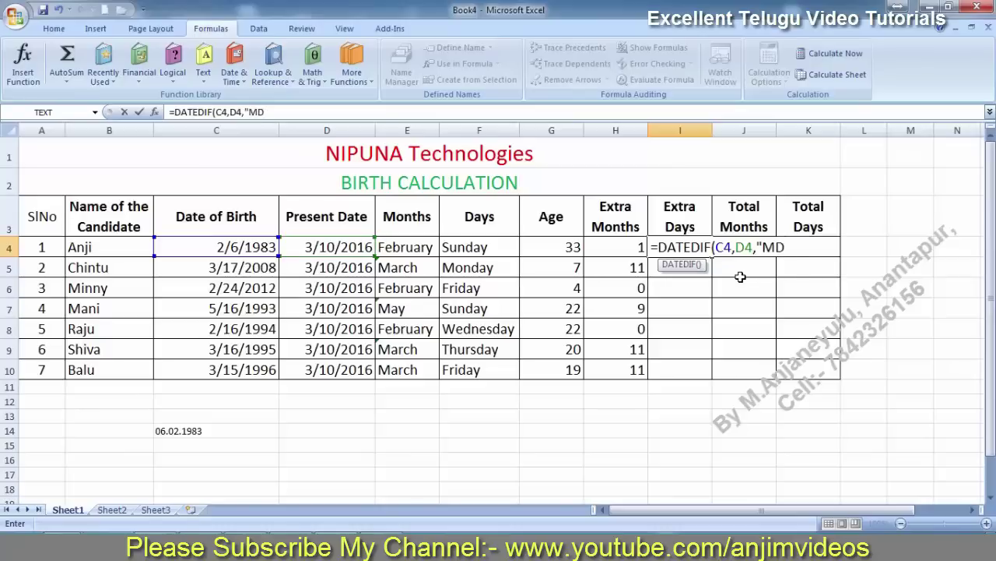
{"action": "type", "text": "\""}
{"action": "key", "text": "Return"}
{"action": "key", "text": "Up"}
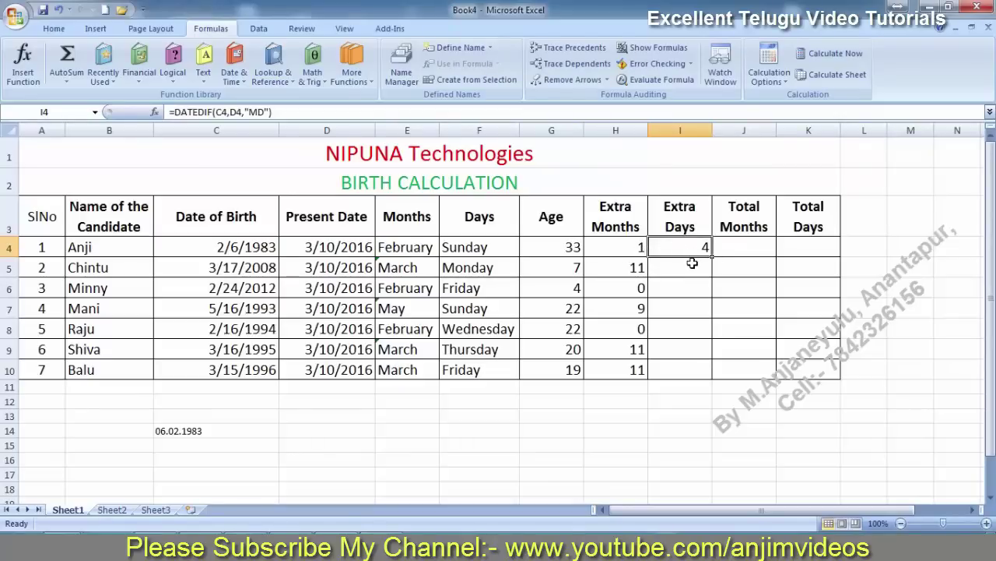
{"action": "left_click_drag", "start_coordinate": [710, 255], "coordinate": [710, 373]}
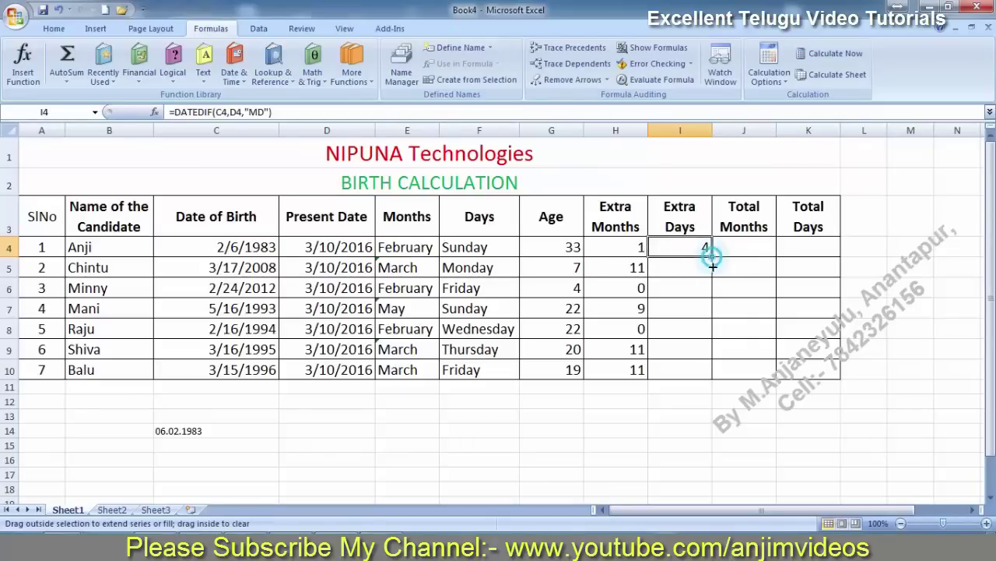
{"action": "left_click", "coordinate": [679, 264]}
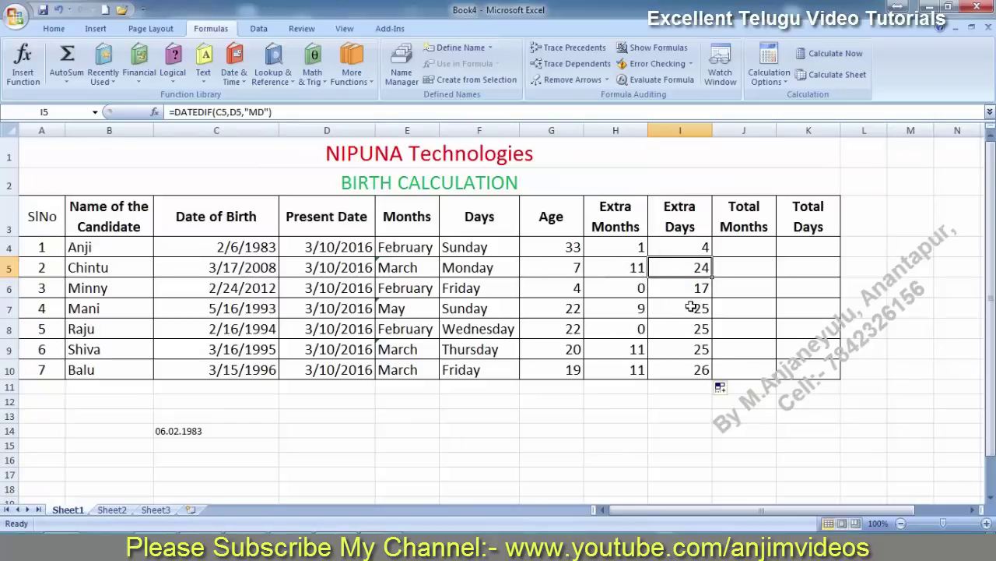
{"action": "left_click", "coordinate": [757, 246]}
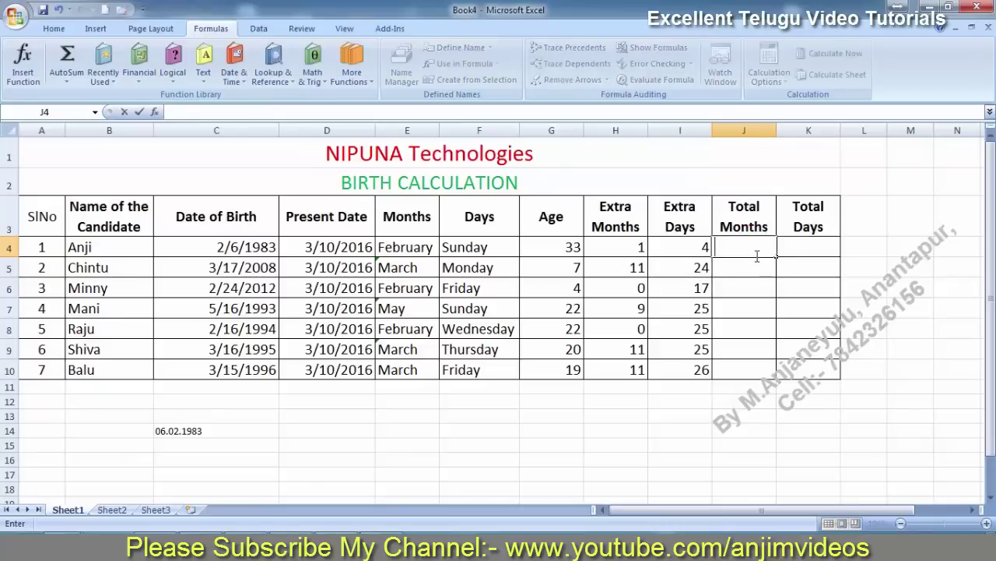
- Enter =DATEDIF(C4,D4,"M") in J4 and fill it to J10: 397, 95, 48, 273, 264, 251, 239
{"action": "type", "text": "=DATEDIF"}
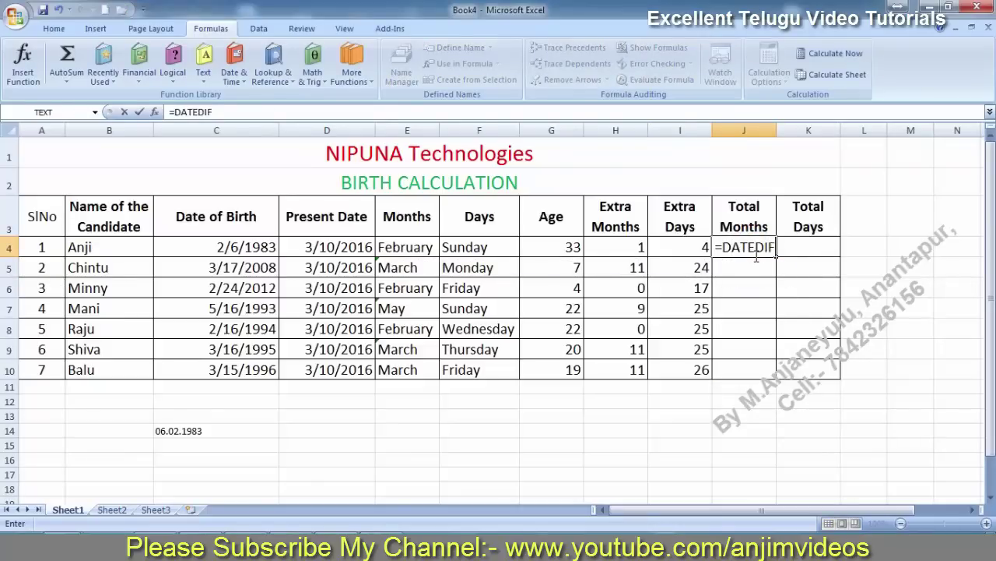
{"action": "type", "text": "("}
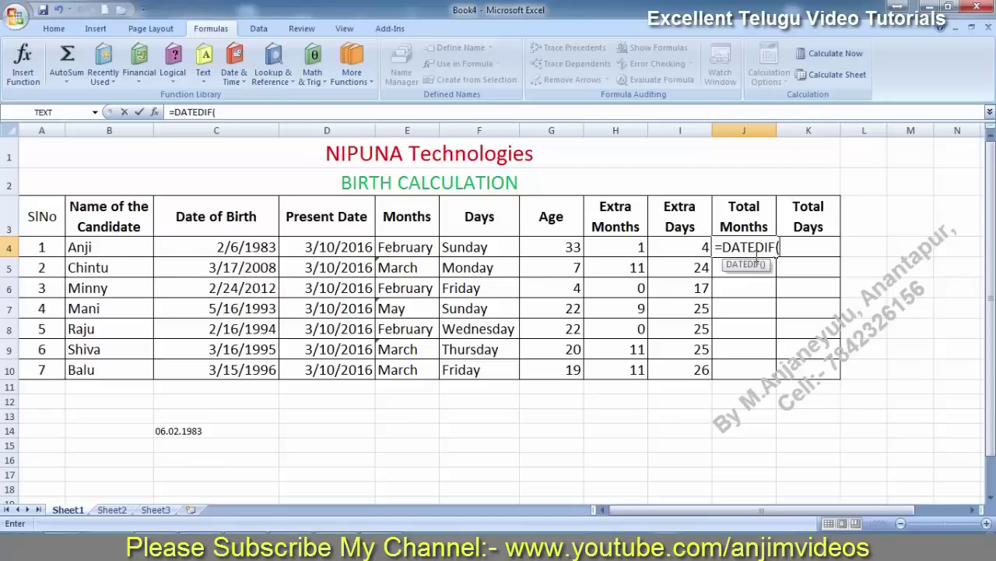
{"action": "left_click", "coordinate": [262, 251]}
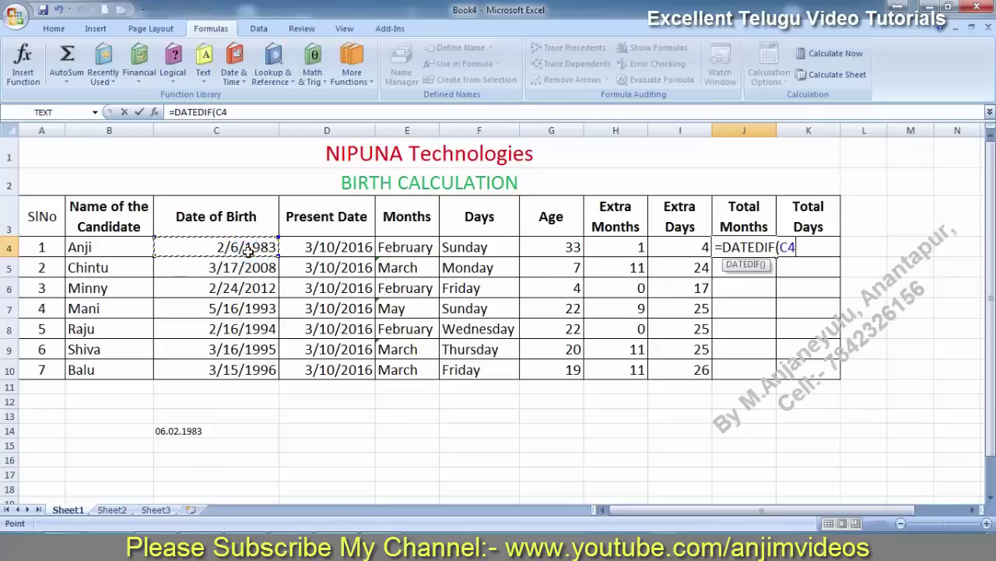
{"action": "type", "text": ","}
{"action": "left_click", "coordinate": [331, 251]}
{"action": "type", "text": ","}
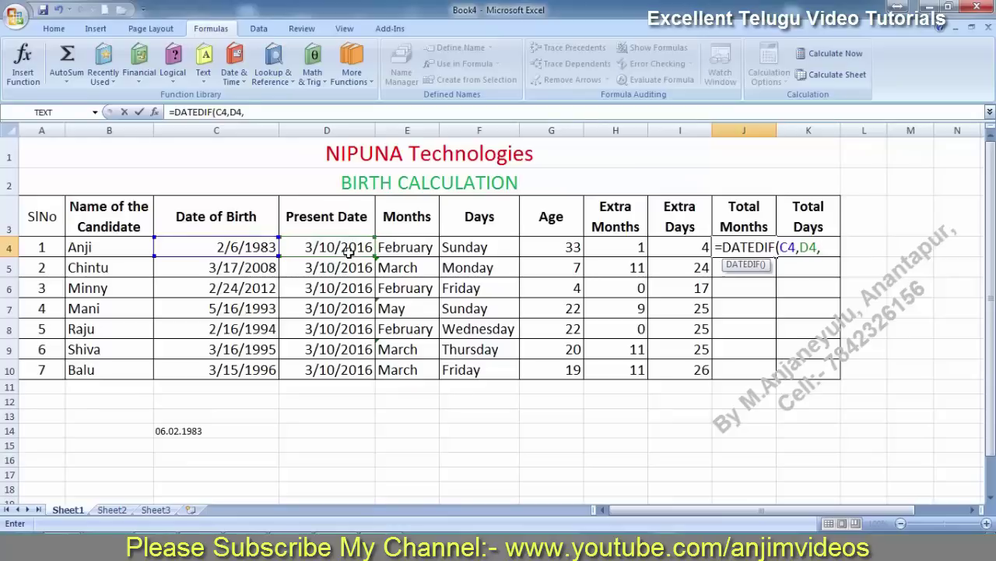
{"action": "type", "text": "\"M"}
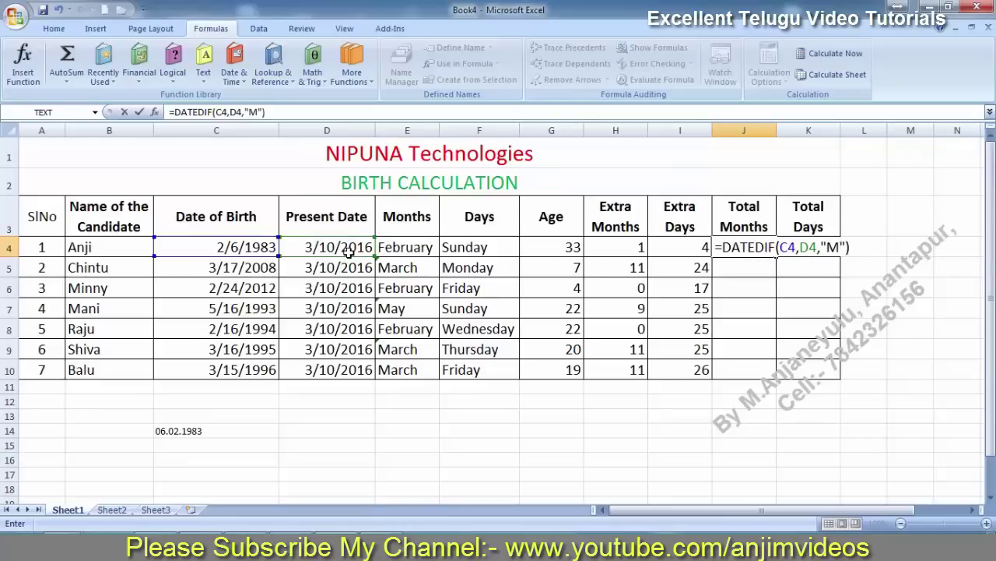
{"action": "key", "text": "Return"}
{"action": "key", "text": "Up"}
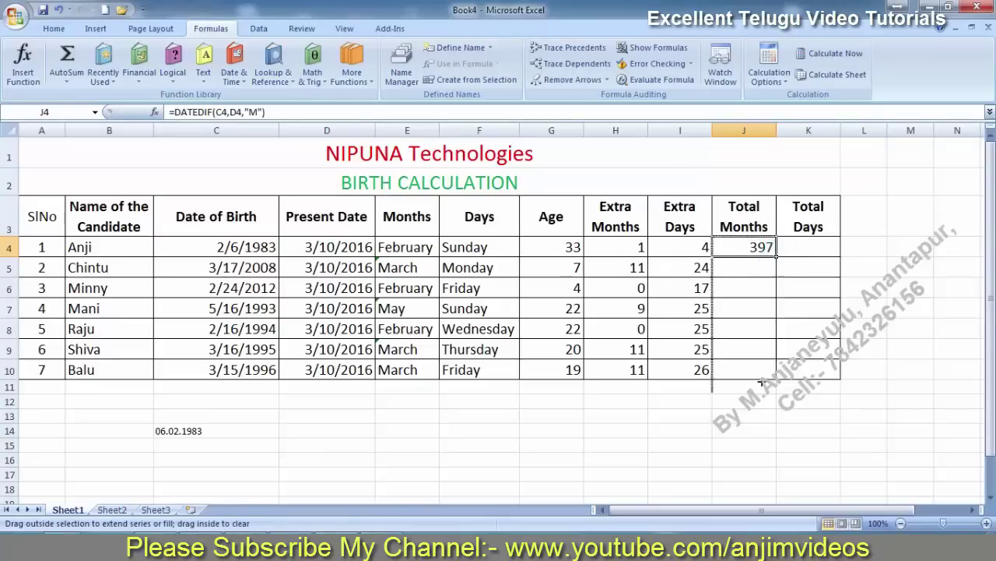
{"action": "left_click_drag", "start_coordinate": [777, 257], "coordinate": [775, 377]}
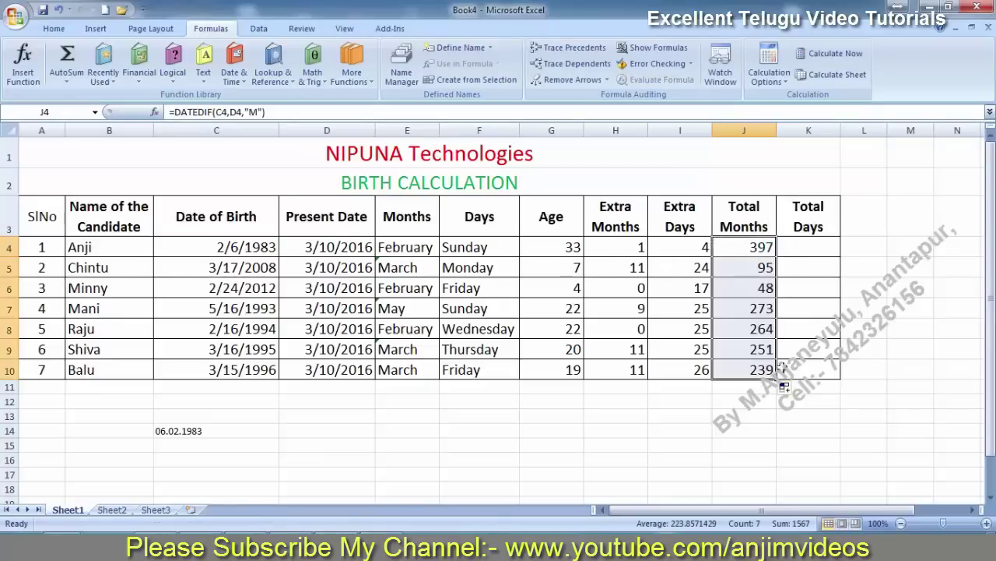
{"action": "left_click", "coordinate": [814, 249]}
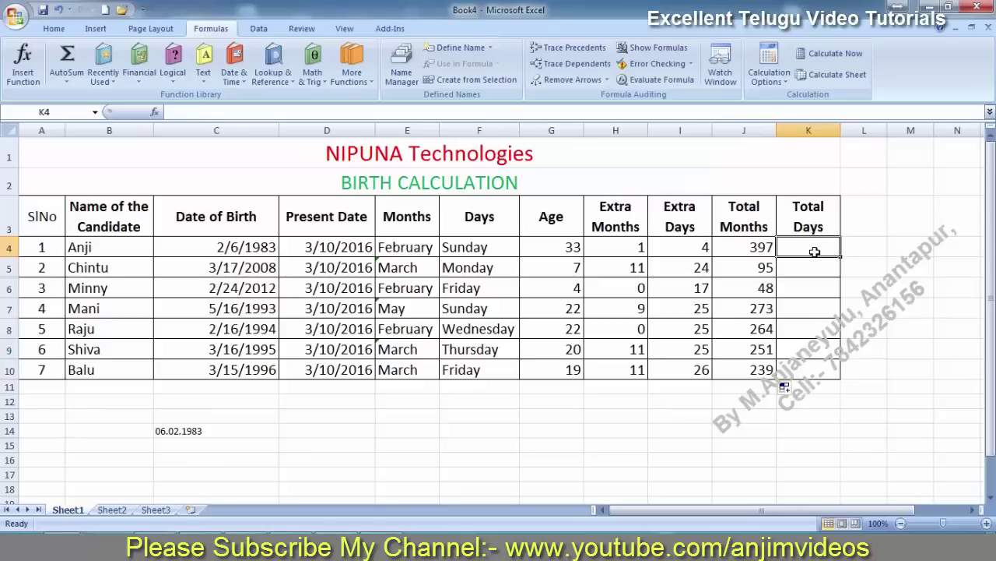
- Enter =DATEDIF(C4,D4,"D") in K4 and fill it to K10, from 12086 down to 7300
{"action": "type", "text": "=DA"}
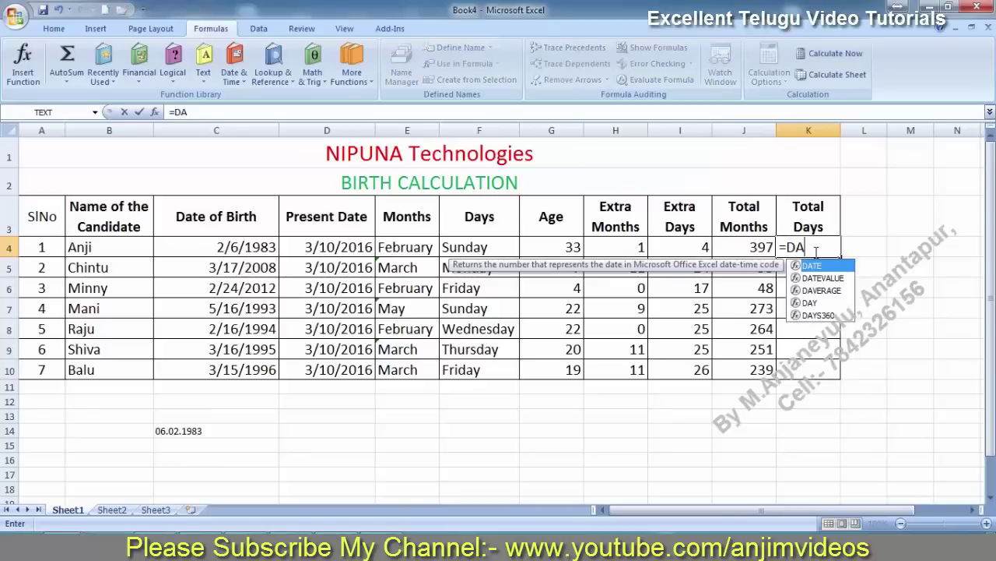
{"action": "type", "text": "TEDIF"}
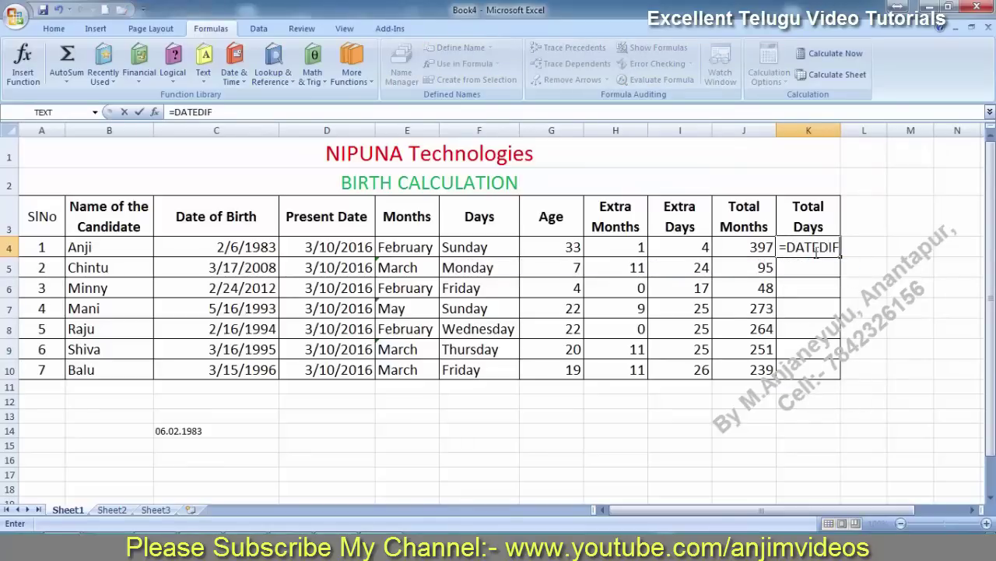
{"action": "type", "text": "("}
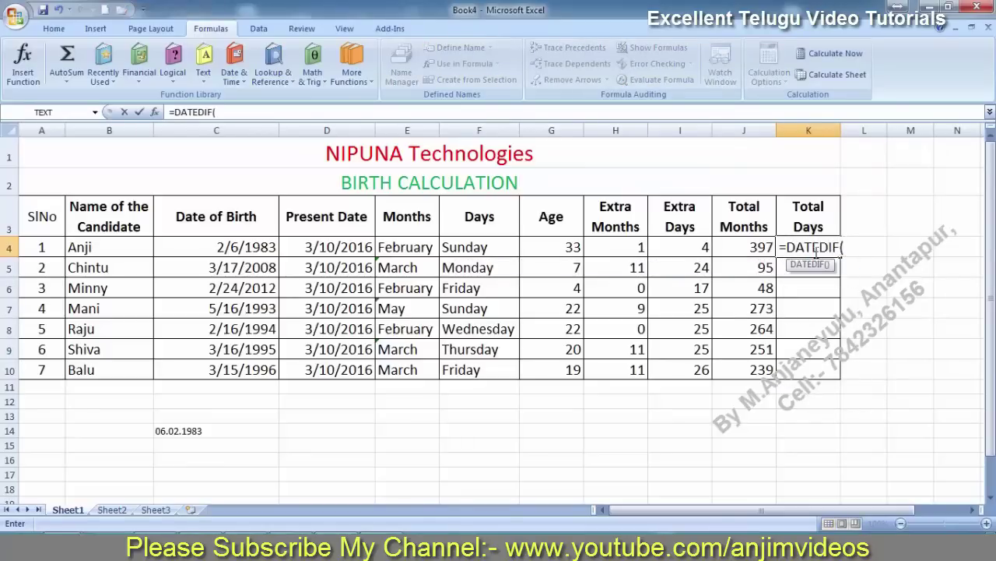
{"action": "left_click", "coordinate": [226, 247]}
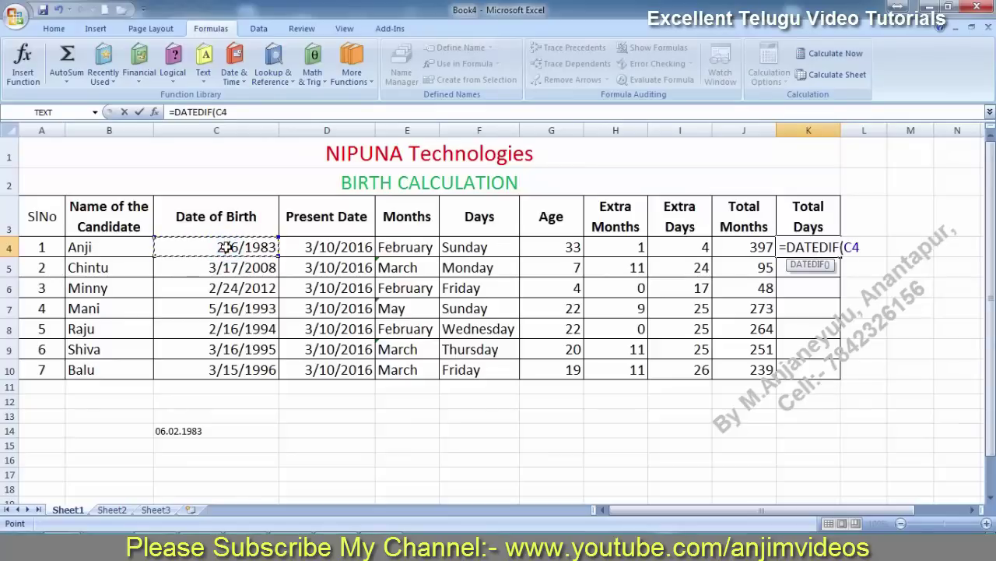
{"action": "type", "text": ","}
{"action": "left_click", "coordinate": [368, 247]}
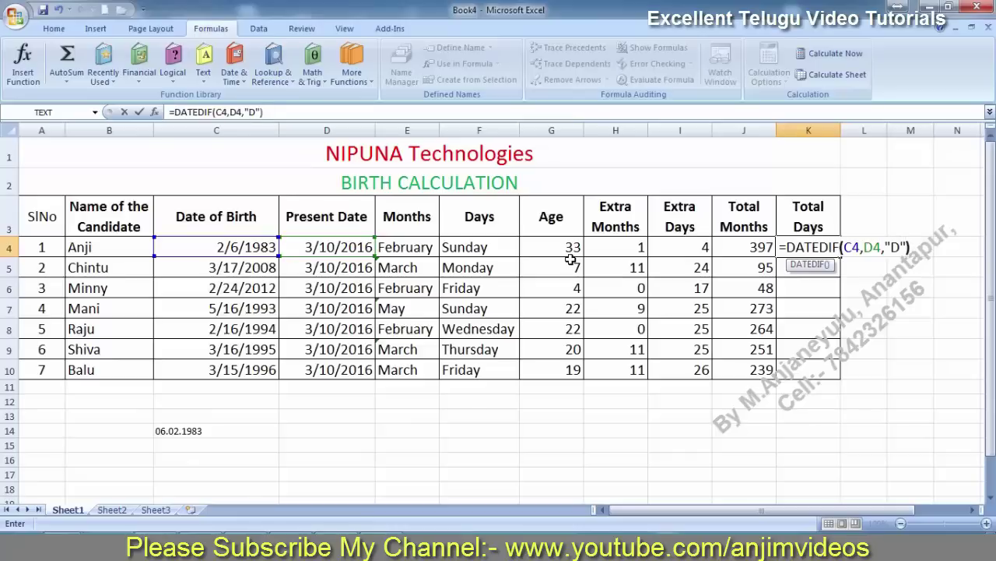
{"action": "key", "text": "Return"}
{"action": "key", "text": "Up"}
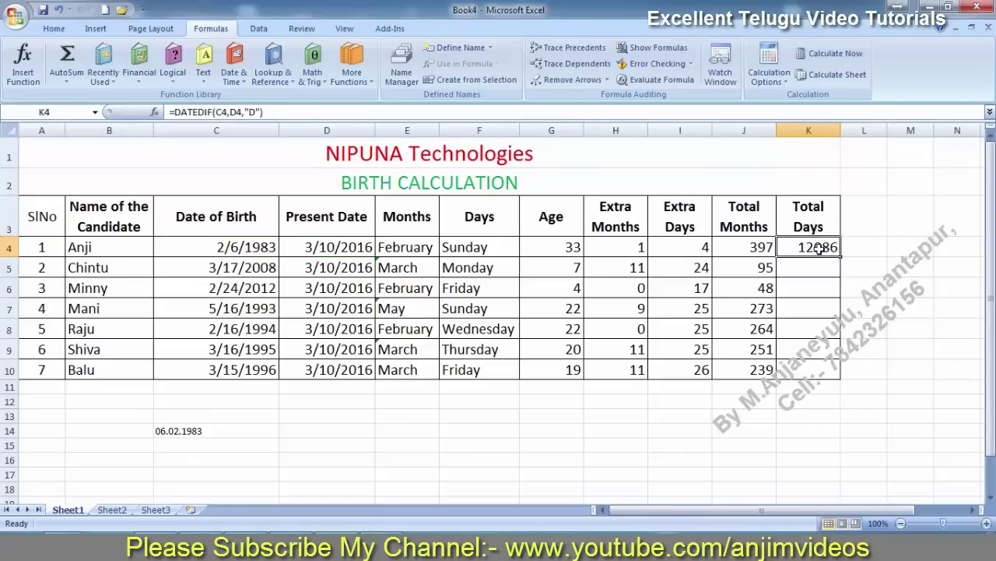
{"action": "left_click_drag", "start_coordinate": [842, 256], "coordinate": [832, 375]}
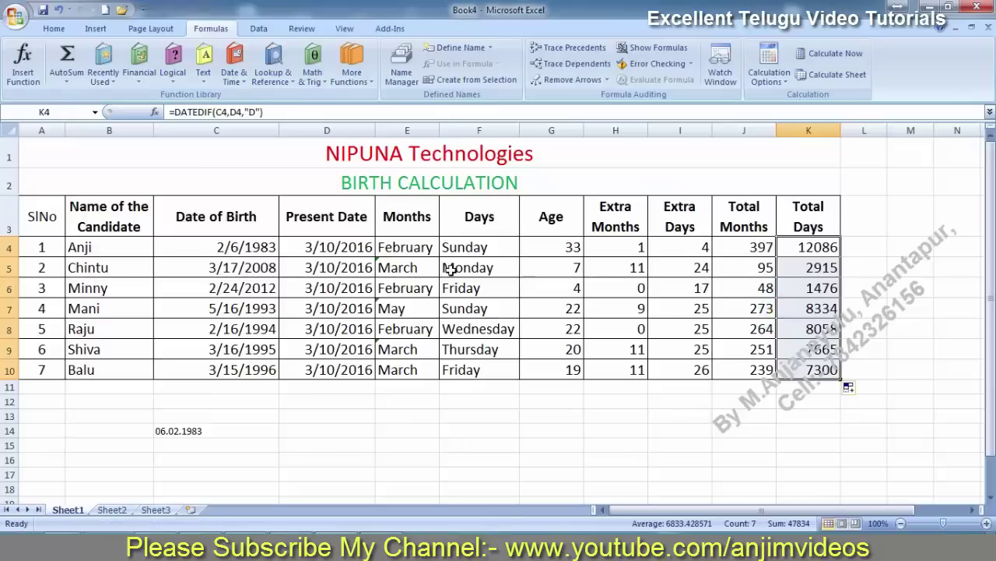
- Fill the NIPUNA Technologies and BIRTH CALCULATION title rows with yellow
{"action": "left_click", "coordinate": [201, 160]}
{"action": "left_click", "coordinate": [54, 28]}
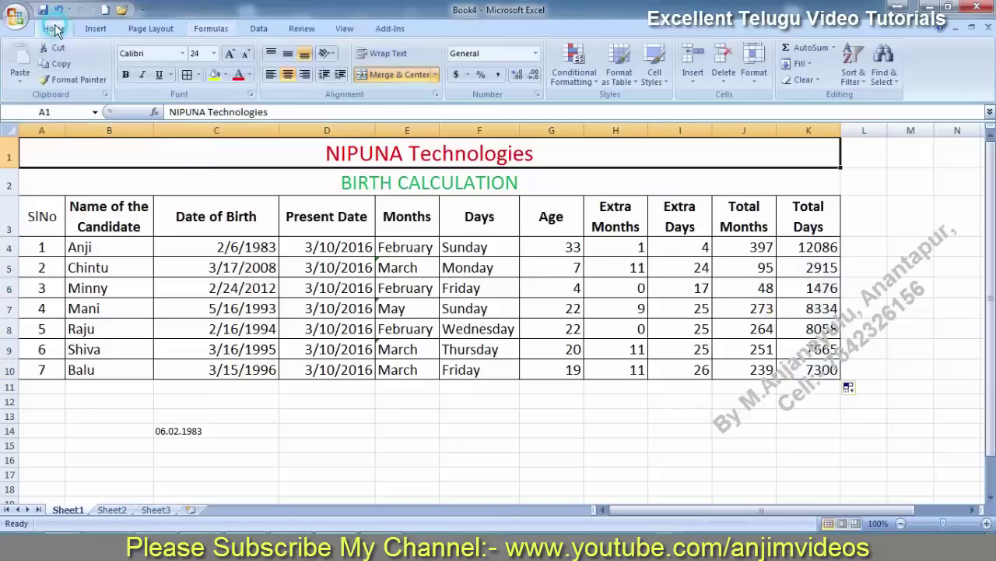
{"action": "left_click", "coordinate": [218, 76]}
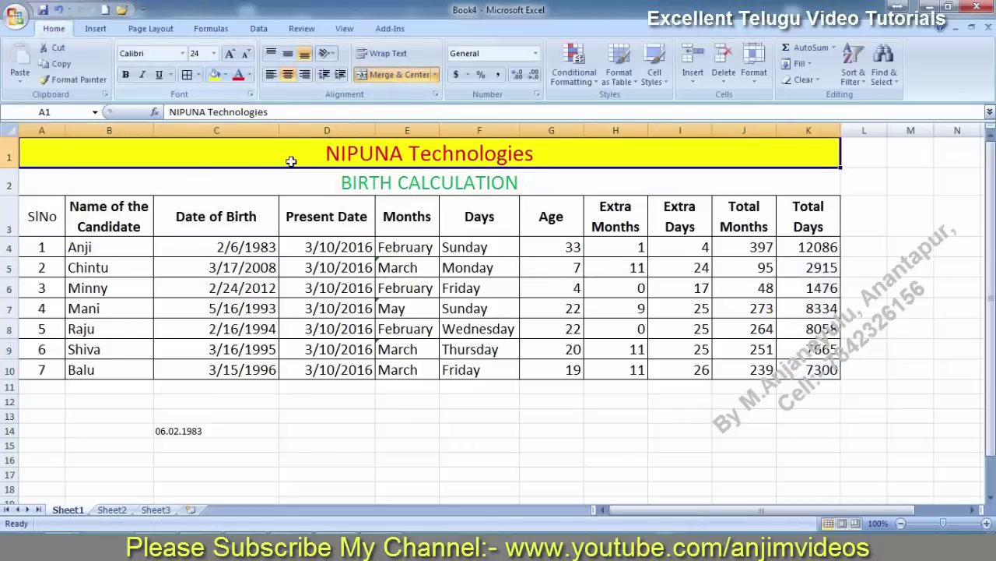
{"action": "key", "text": "Return"}
{"action": "left_click", "coordinate": [215, 74]}
- Delete the stray date 06.02.1983 from cell C14
{"action": "left_click", "coordinate": [237, 224]}
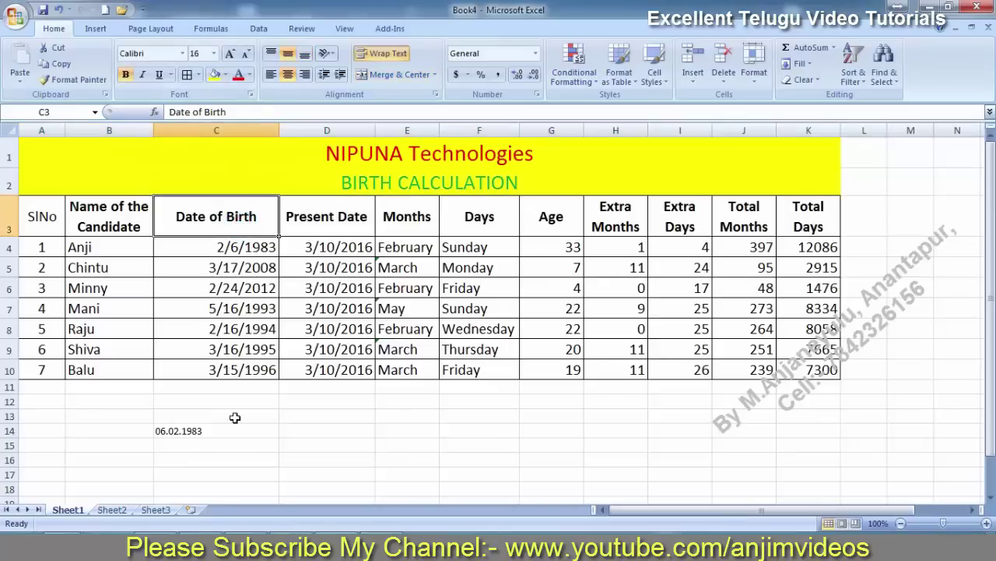
{"action": "left_click", "coordinate": [185, 433]}
{"action": "key", "text": "Delete"}
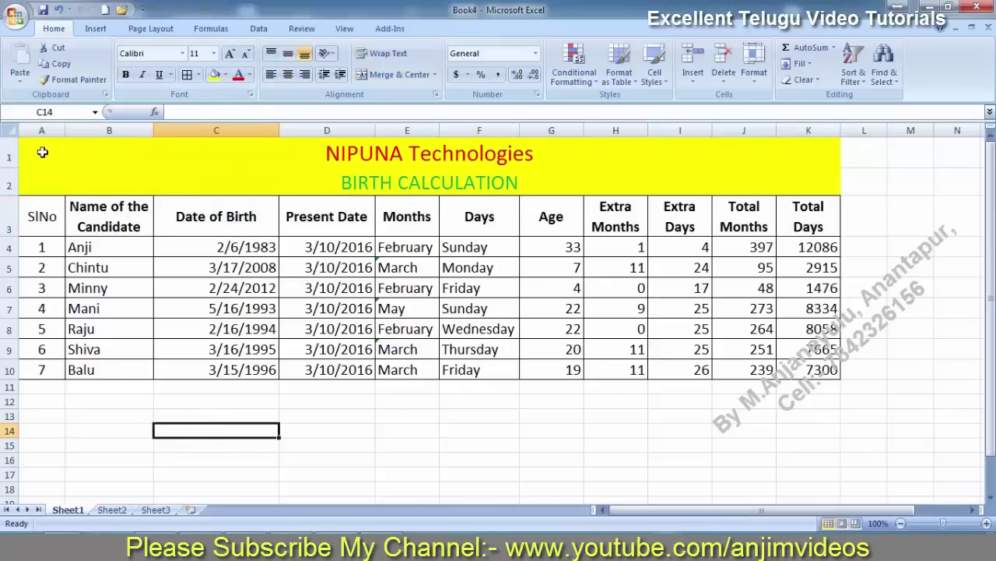
- Check the sheet in Print Preview, zooming in and out, then close it
{"action": "left_click", "coordinate": [15, 16]}
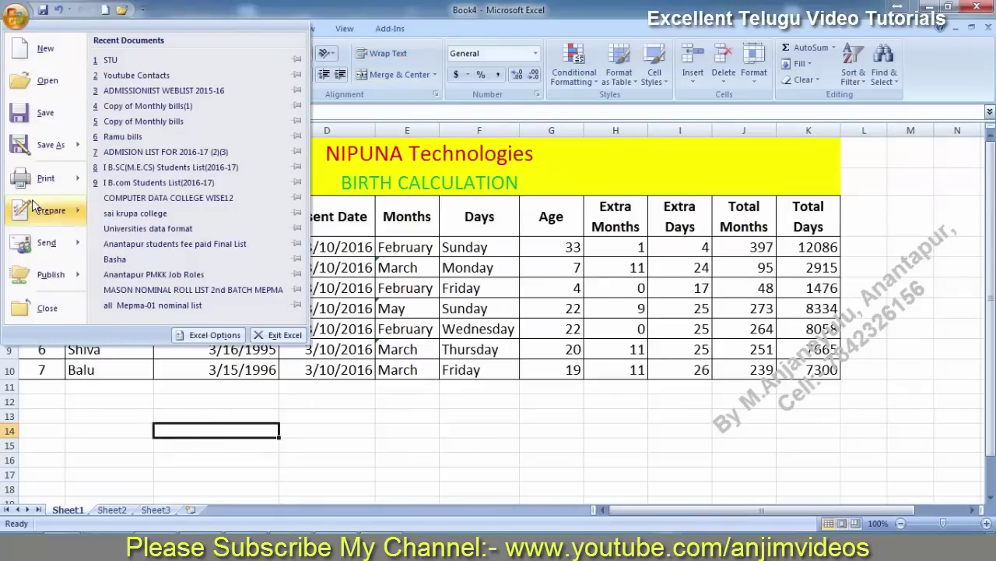
{"action": "mouse_move", "coordinate": [45, 178]}
{"action": "left_click", "coordinate": [223, 151]}
{"action": "left_click", "coordinate": [540, 227]}
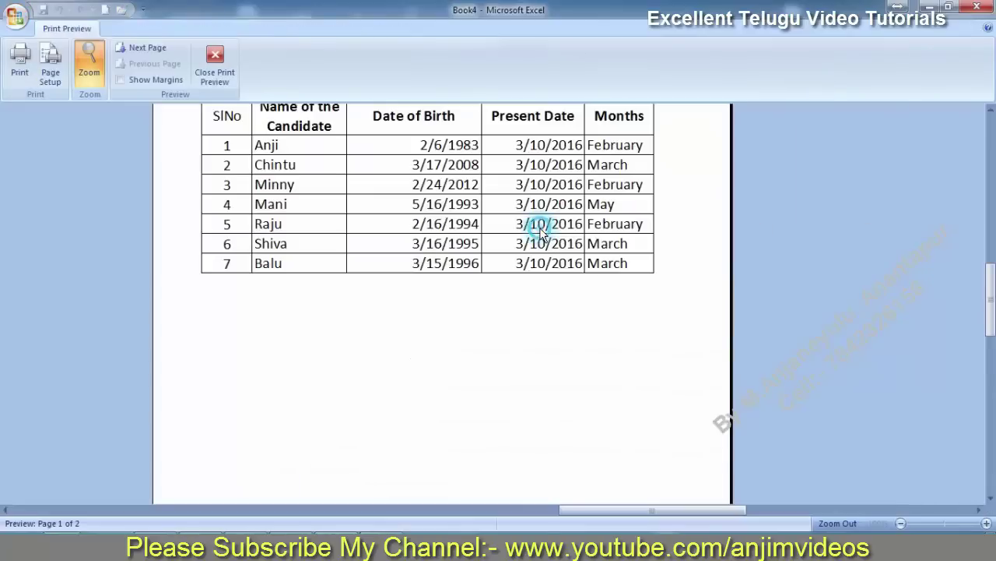
{"action": "left_click", "coordinate": [540, 227]}
{"action": "left_click", "coordinate": [217, 69]}
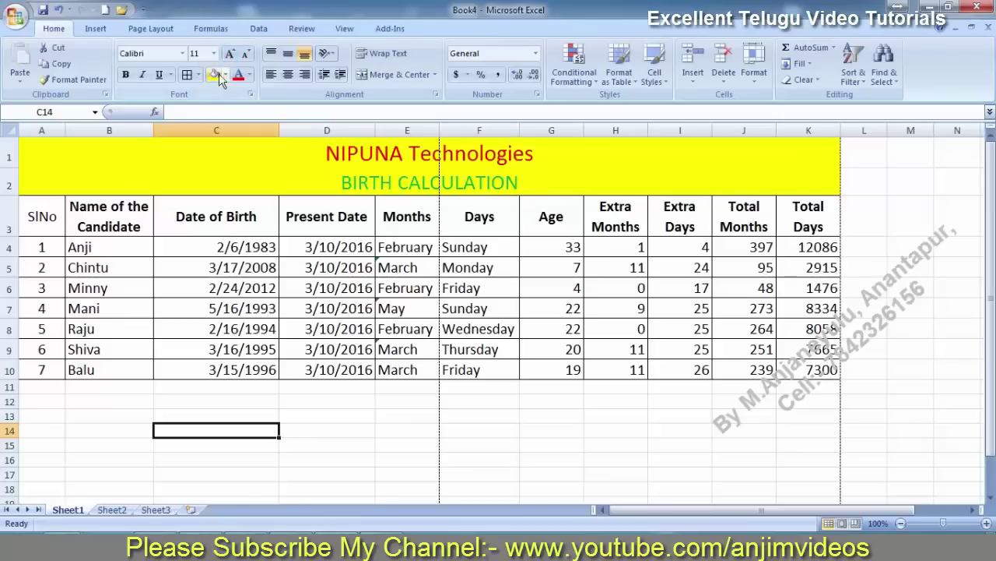
{"action": "left_click", "coordinate": [150, 28]}
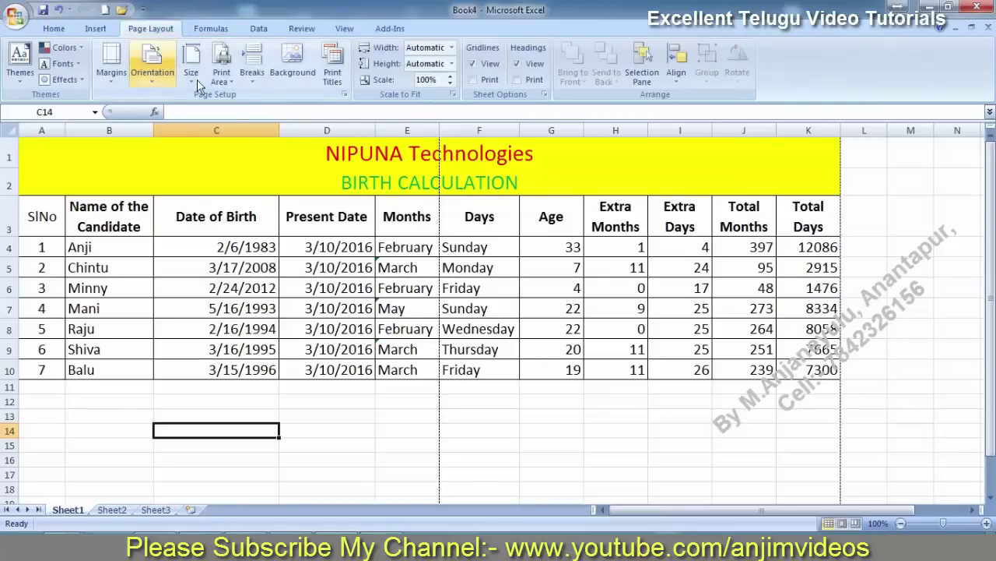
- Set the page orientation to landscape and the paper size to A4
{"action": "left_click", "coordinate": [148, 82]}
{"action": "left_click", "coordinate": [175, 136]}
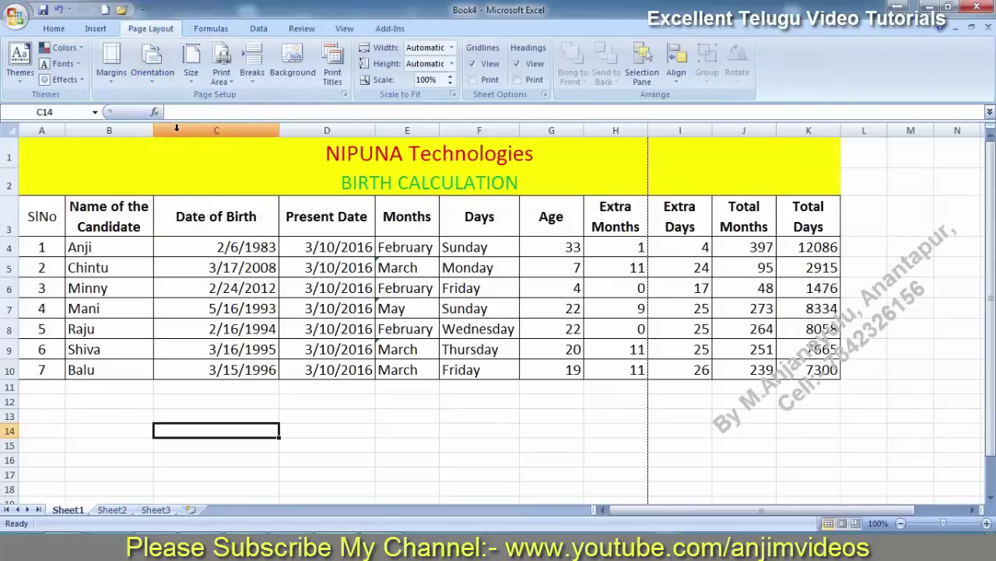
{"action": "left_click", "coordinate": [191, 67]}
{"action": "left_click", "coordinate": [236, 264]}
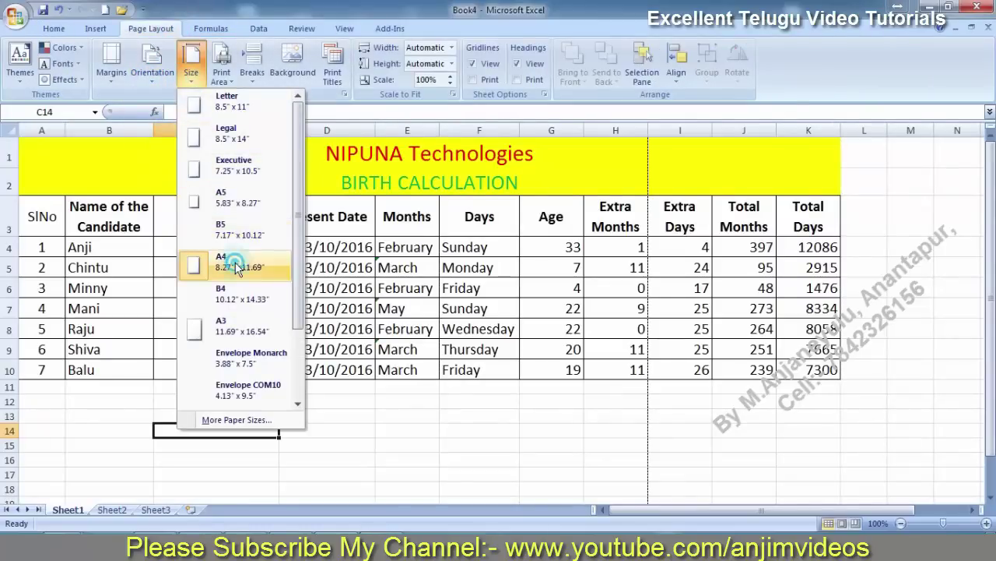
{"action": "left_click", "coordinate": [263, 264]}
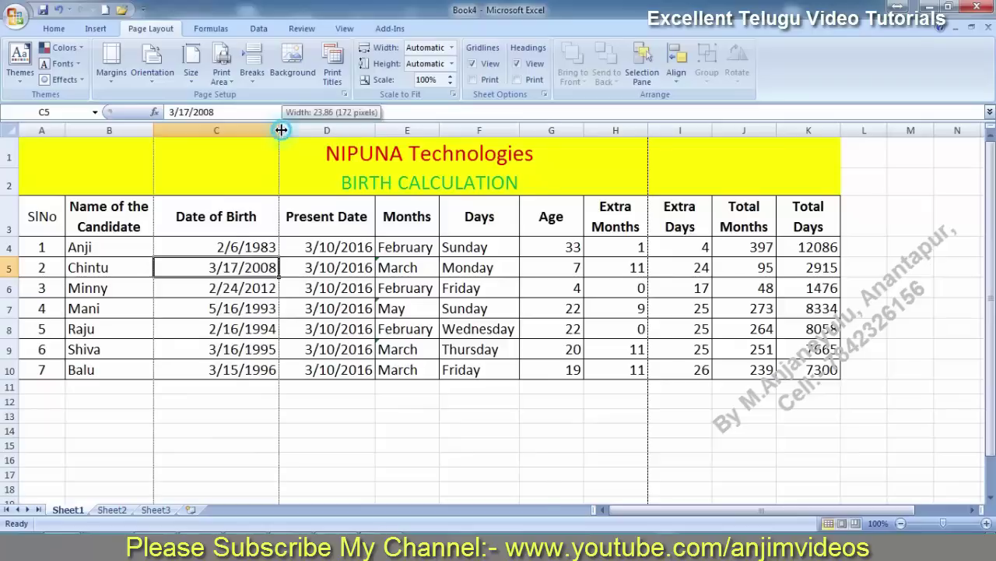
- Autofit the Date of Birth, Present Date, Total Days, Extra Months, Age and Extra Days columns
{"action": "double_click", "coordinate": [280, 130]}
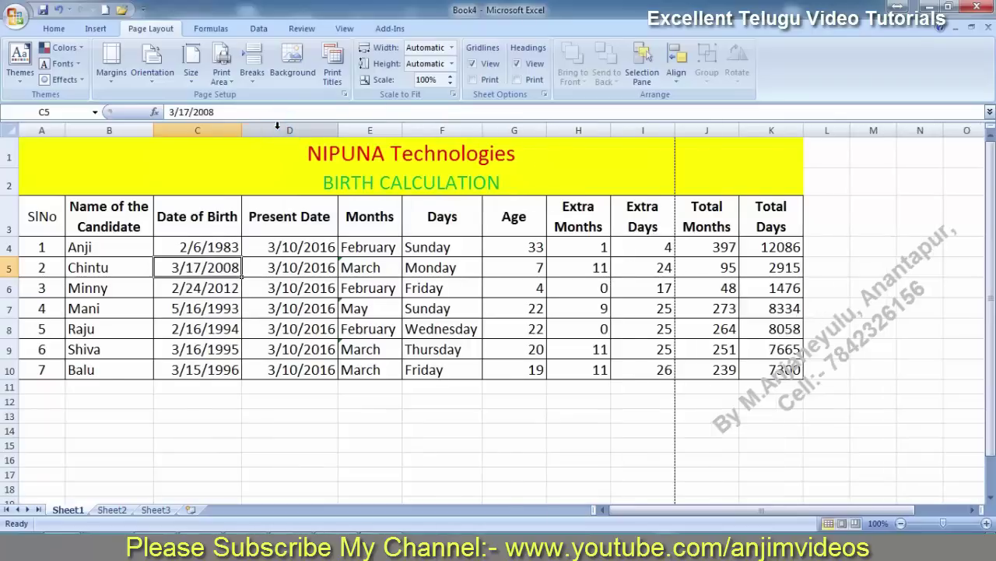
{"action": "double_click", "coordinate": [338, 130]}
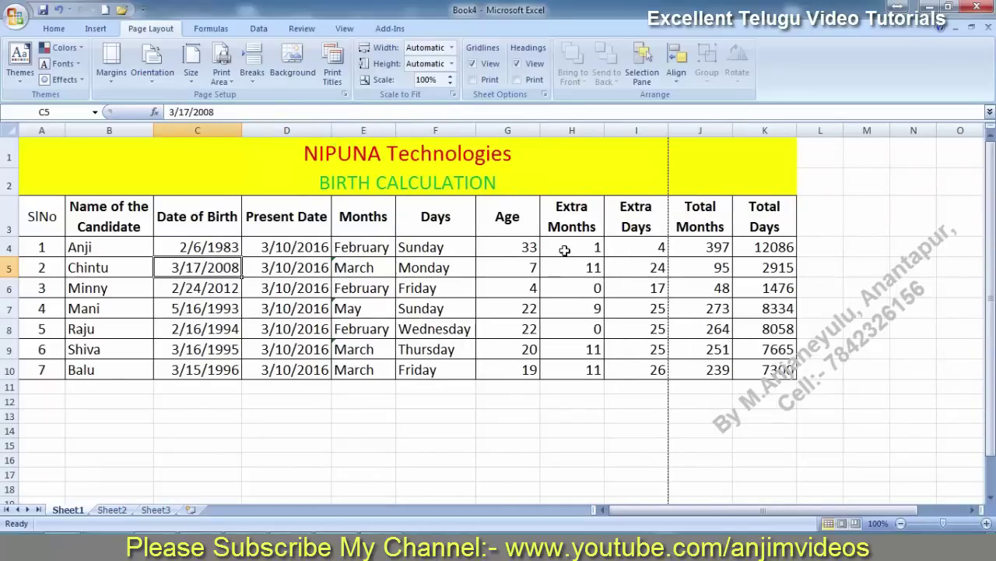
{"action": "double_click", "coordinate": [796, 130]}
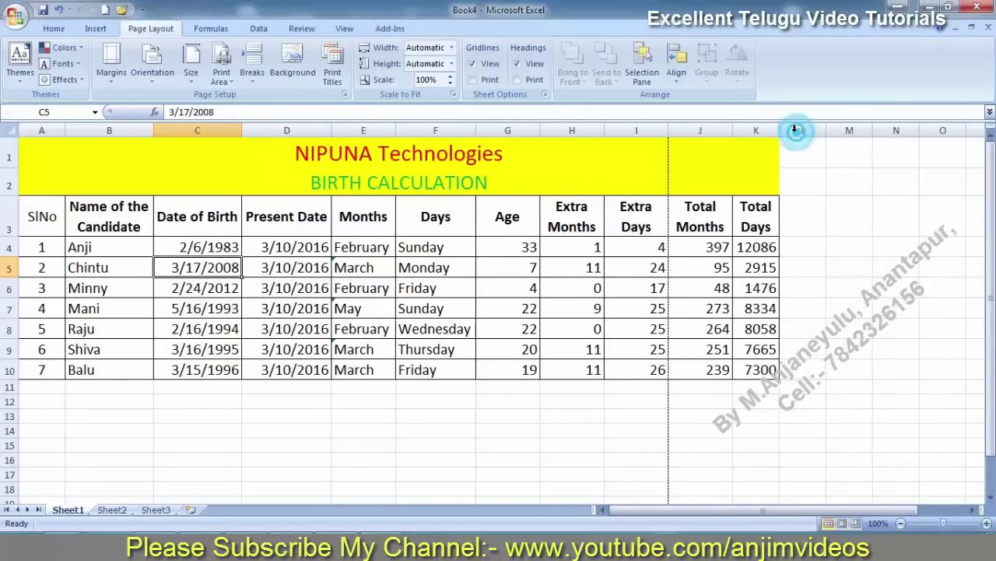
{"action": "double_click", "coordinate": [605, 130]}
{"action": "double_click", "coordinate": [539, 130]}
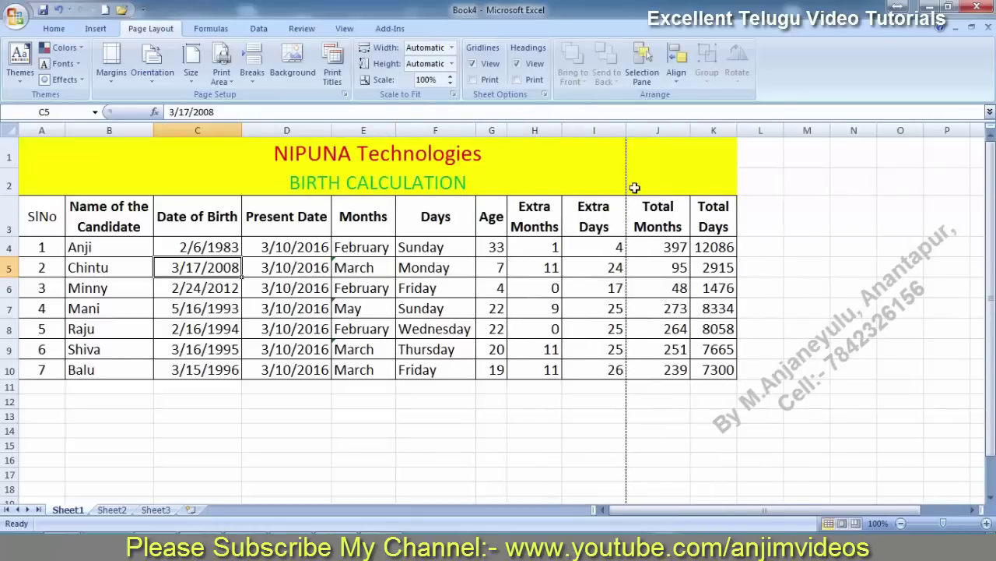
{"action": "double_click", "coordinate": [627, 130]}
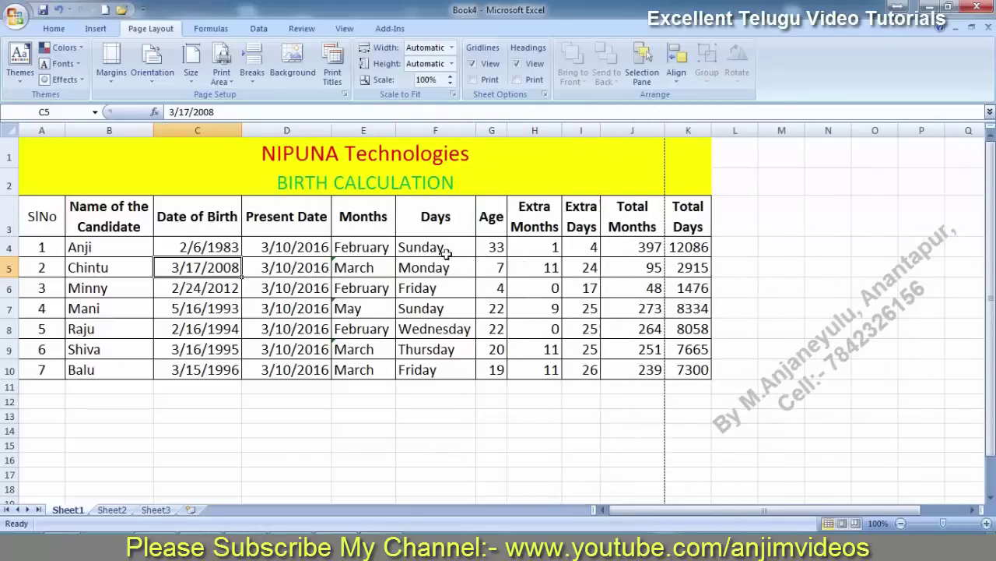
- Select the header row from A3 to K3
{"action": "left_click", "coordinate": [39, 222]}
{"action": "left_click", "coordinate": [582, 218]}
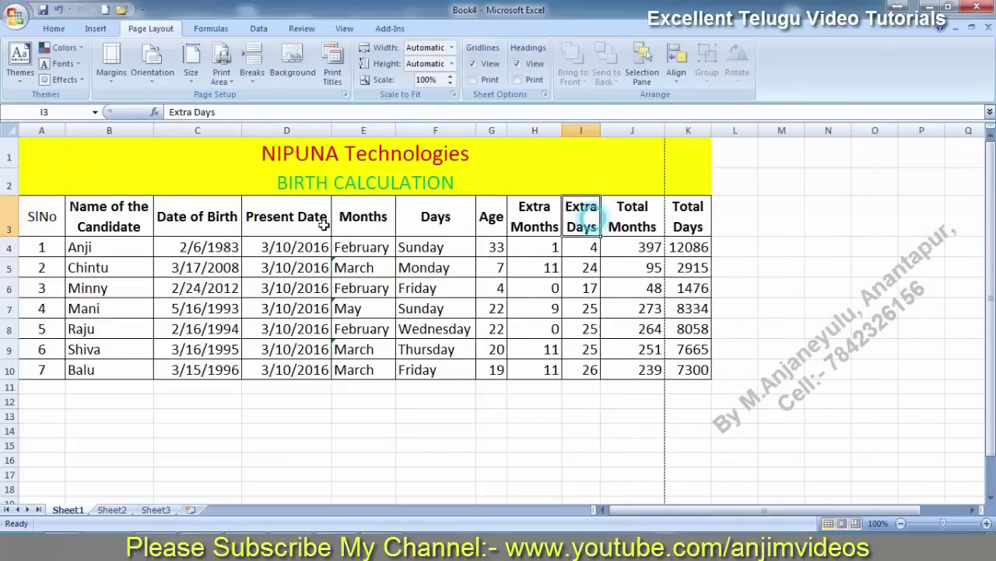
{"action": "left_click_drag", "start_coordinate": [43, 220], "coordinate": [693, 218]}
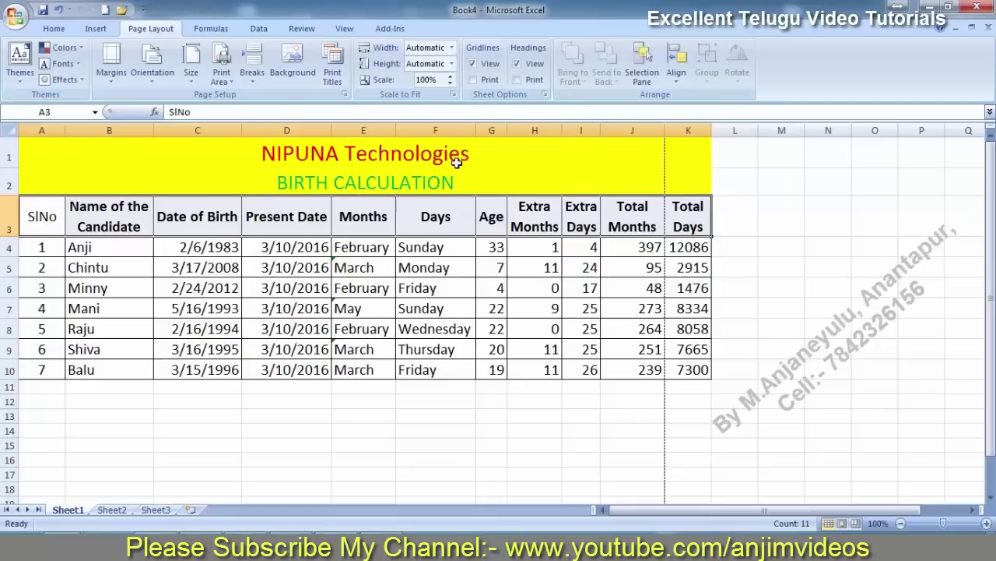
- Fill the SlNo header green and the Name of the Candidate header blue
{"action": "left_click", "coordinate": [54, 28]}
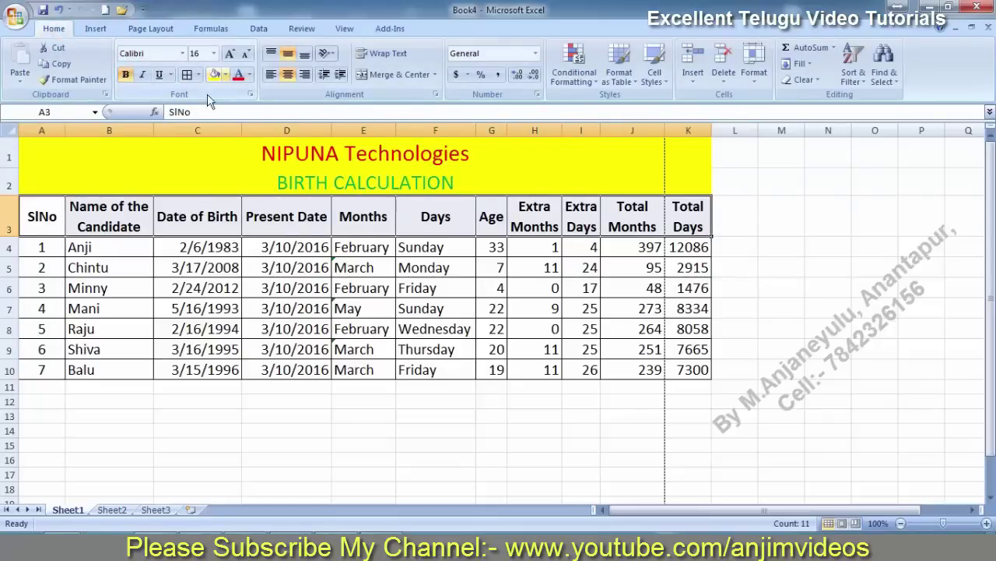
{"action": "left_click", "coordinate": [42, 216]}
{"action": "left_click", "coordinate": [226, 74]}
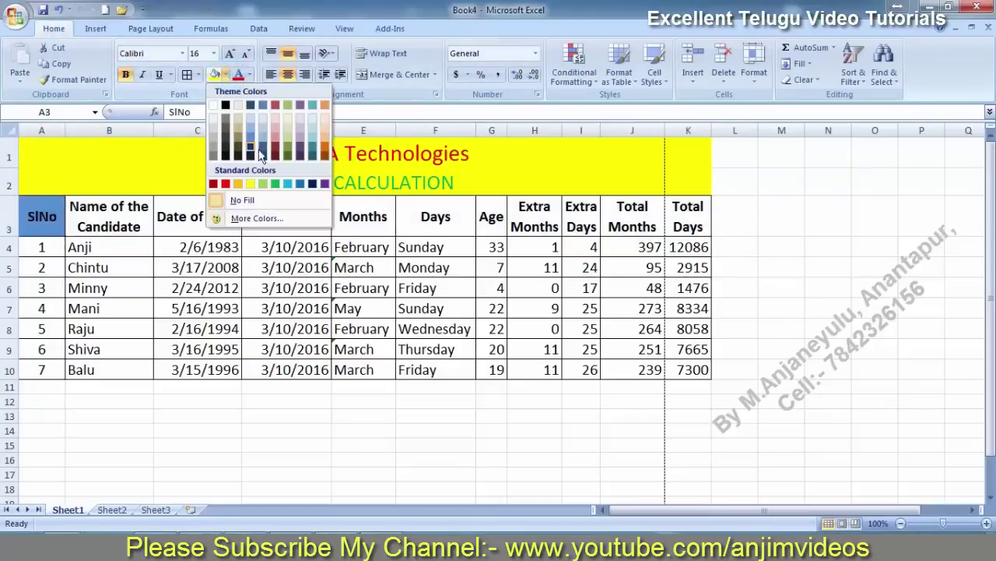
{"action": "left_click", "coordinate": [275, 184]}
{"action": "left_click", "coordinate": [109, 216]}
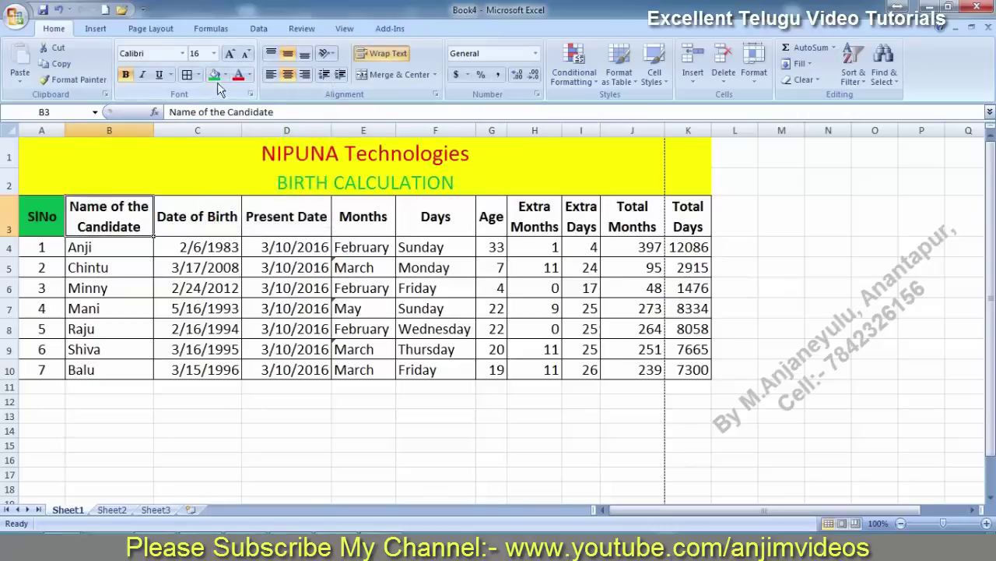
{"action": "left_click", "coordinate": [225, 75]}
{"action": "left_click", "coordinate": [305, 184]}
- Fill the Date of Birth header with a custom dark blue and Present Date light blue
{"action": "left_click", "coordinate": [174, 218]}
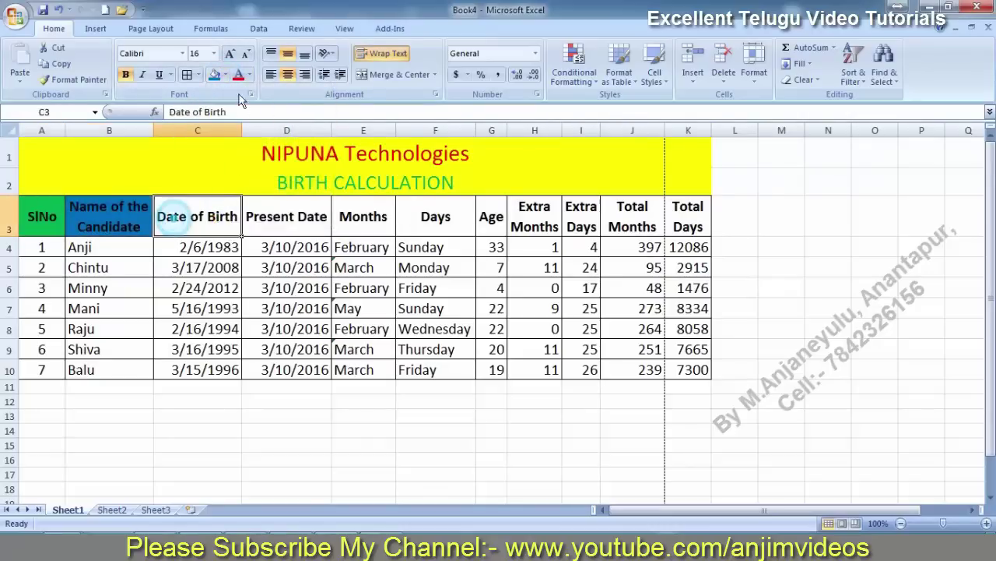
{"action": "left_click", "coordinate": [226, 74]}
{"action": "left_click", "coordinate": [316, 184]}
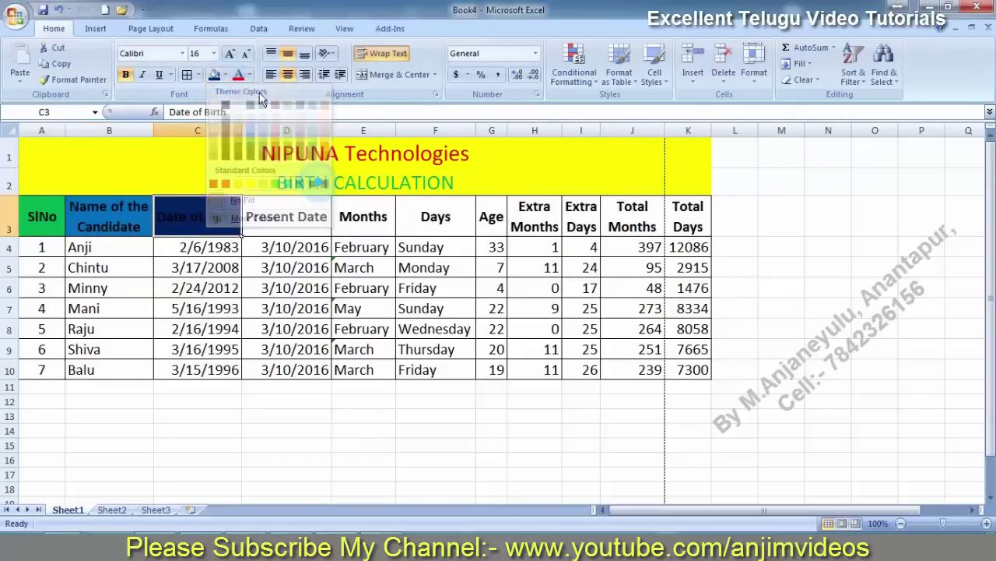
{"action": "left_click", "coordinate": [225, 75]}
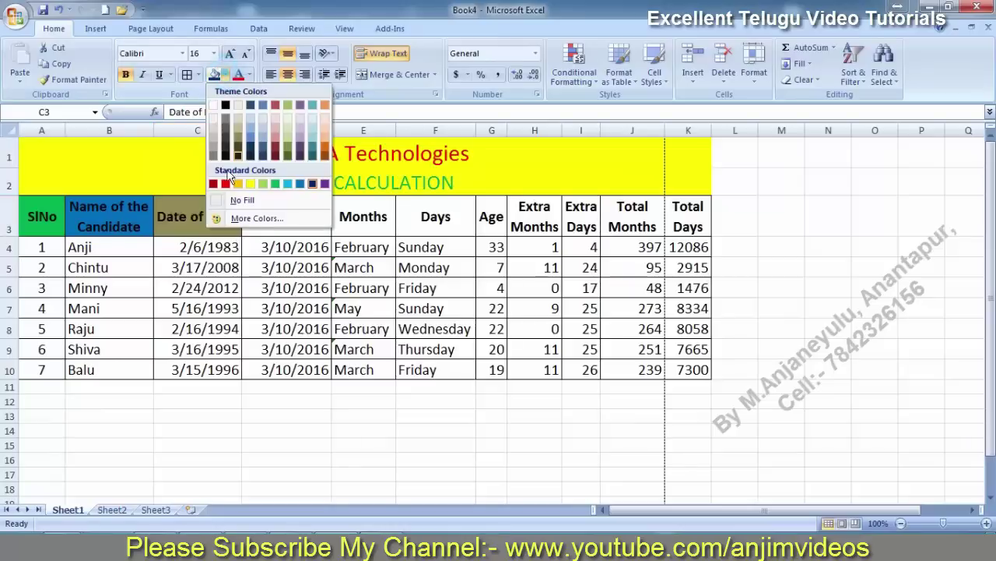
{"action": "left_click", "coordinate": [254, 219]}
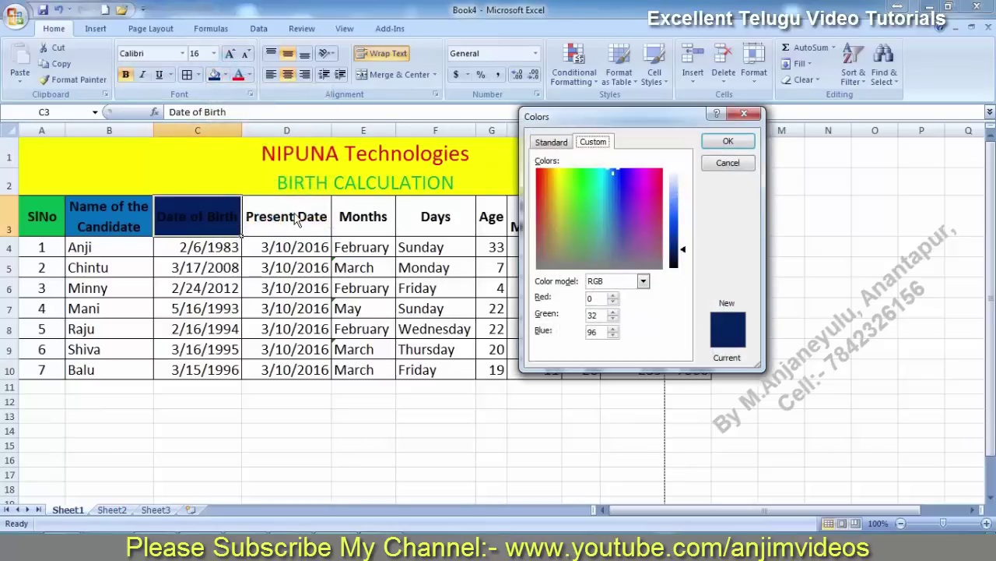
{"action": "left_click", "coordinate": [297, 221]}
{"action": "left_click", "coordinate": [225, 75]}
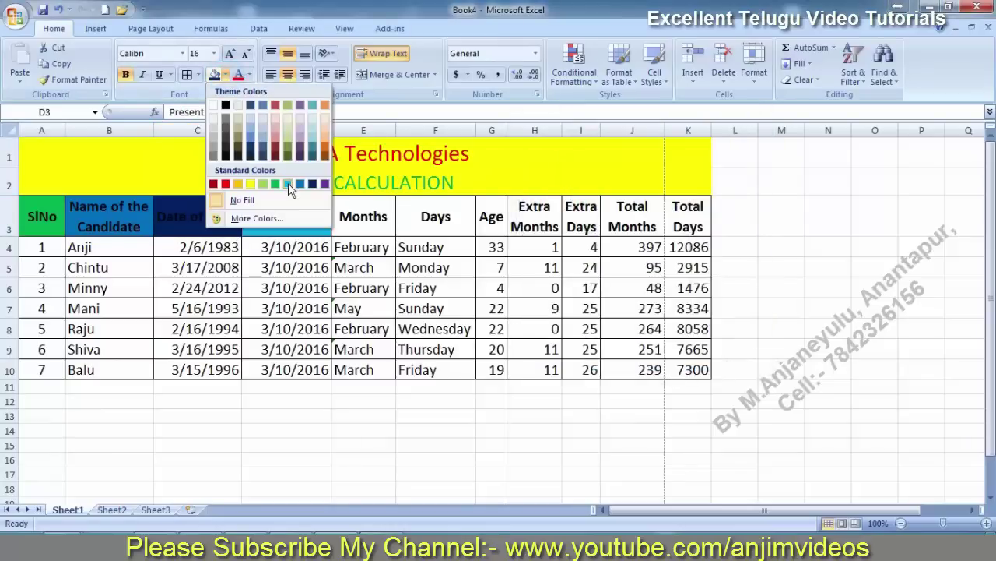
{"action": "left_click", "coordinate": [288, 184]}
- Fill the Months header brown, Days light grey and Age grey
{"action": "left_click", "coordinate": [363, 217]}
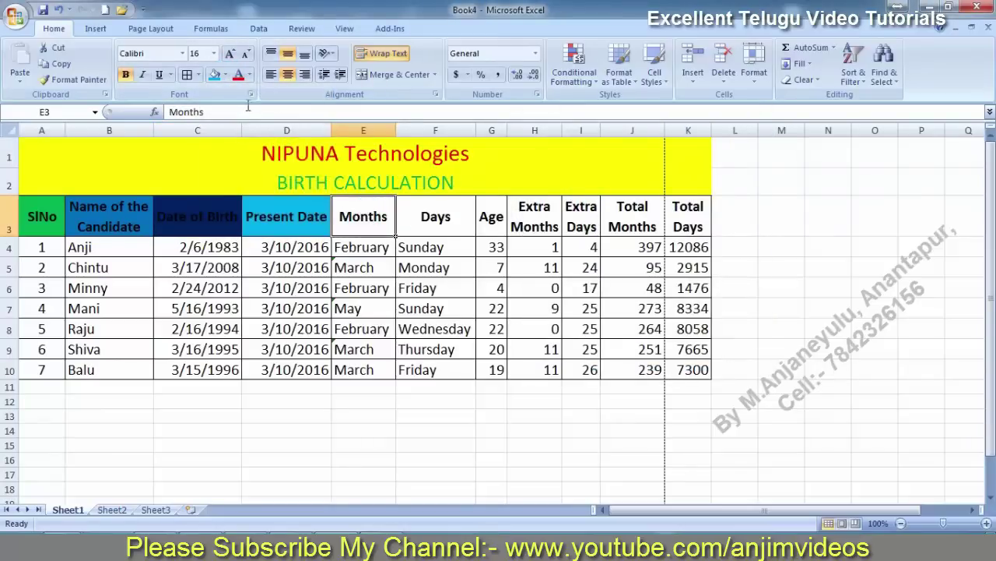
{"action": "left_click", "coordinate": [224, 75]}
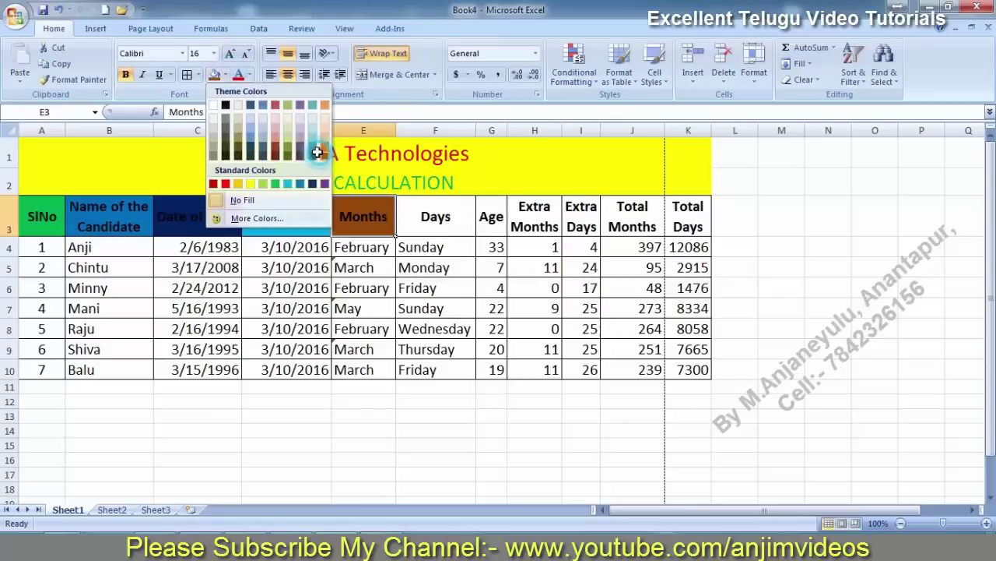
{"action": "left_click", "coordinate": [318, 152]}
{"action": "left_click", "coordinate": [413, 216]}
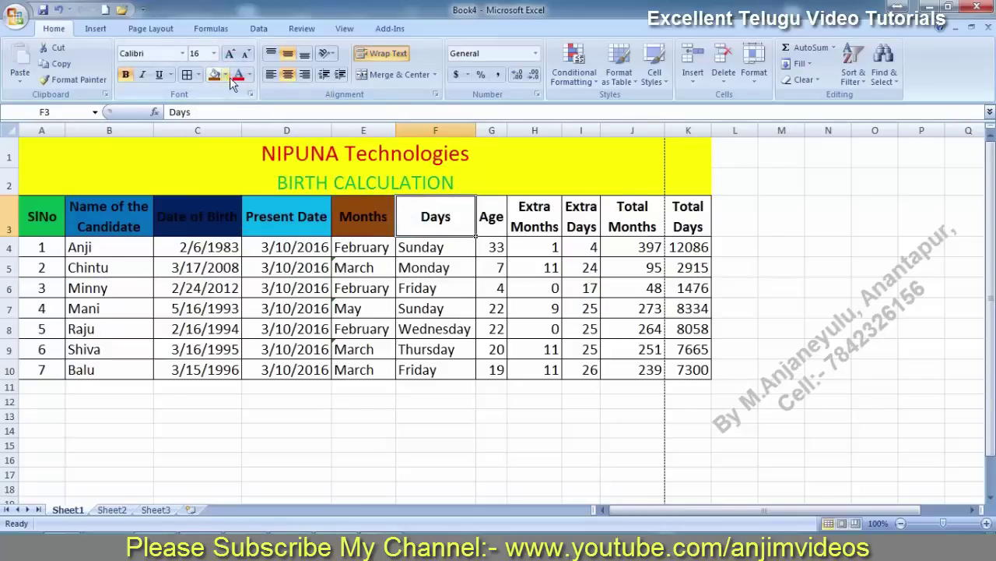
{"action": "left_click", "coordinate": [224, 74]}
{"action": "left_click", "coordinate": [243, 117]}
{"action": "left_click", "coordinate": [491, 216]}
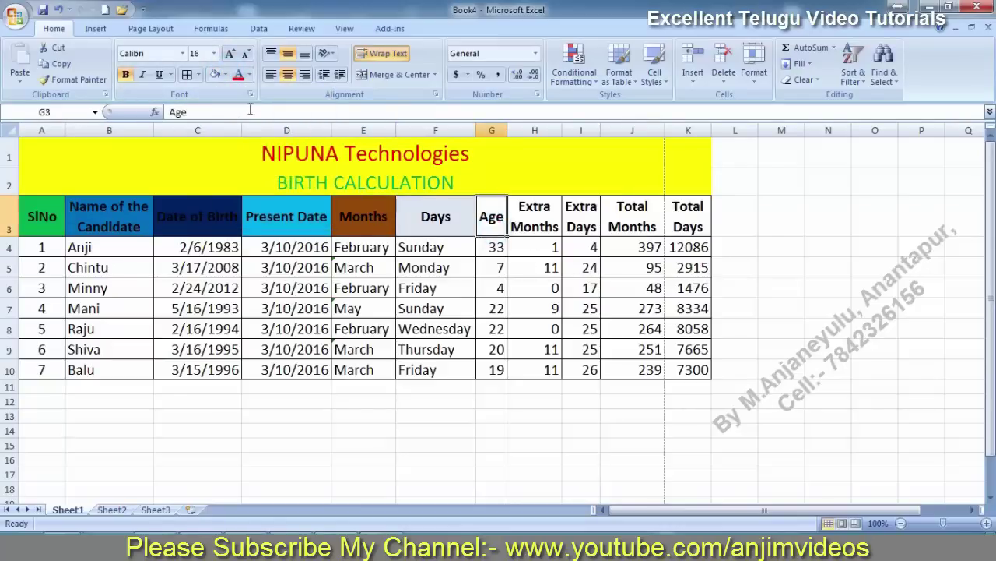
{"action": "left_click", "coordinate": [224, 75]}
{"action": "left_click", "coordinate": [225, 136]}
- Give Extra Months a pale beige fill and Extra Days red text with lavender fill
{"action": "left_click", "coordinate": [532, 212]}
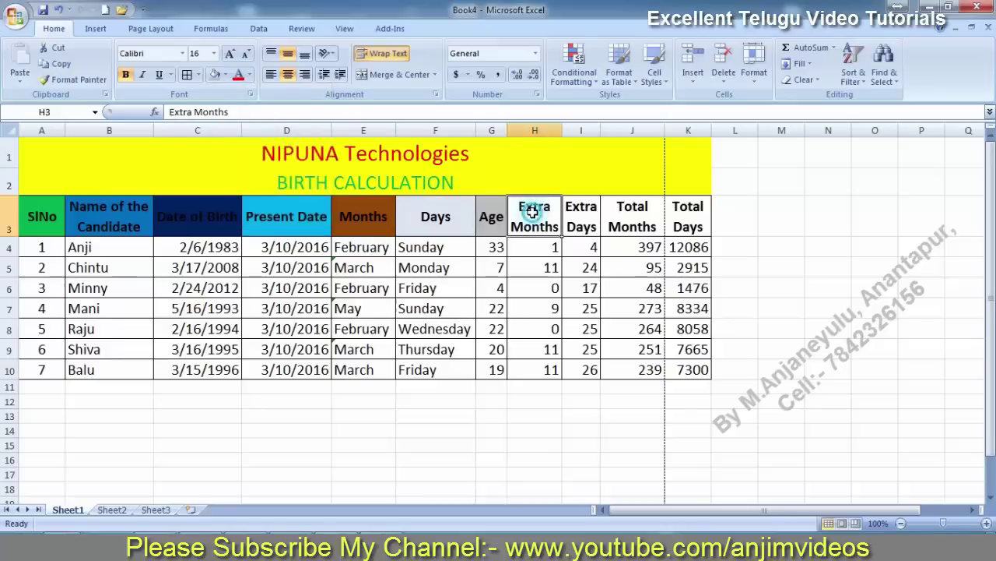
{"action": "left_click", "coordinate": [224, 74]}
{"action": "left_click", "coordinate": [288, 117]}
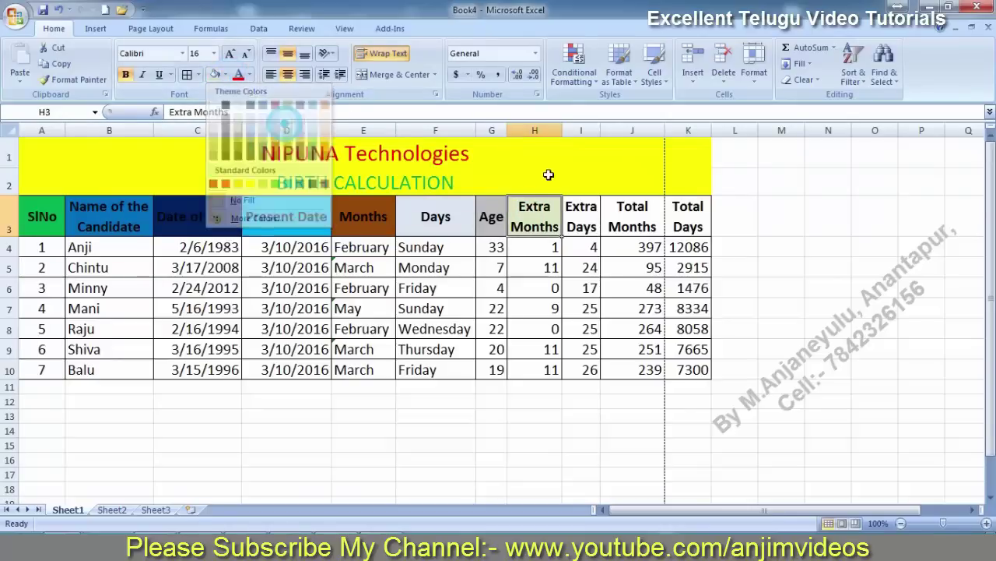
{"action": "left_click", "coordinate": [581, 214]}
{"action": "left_click", "coordinate": [237, 74]}
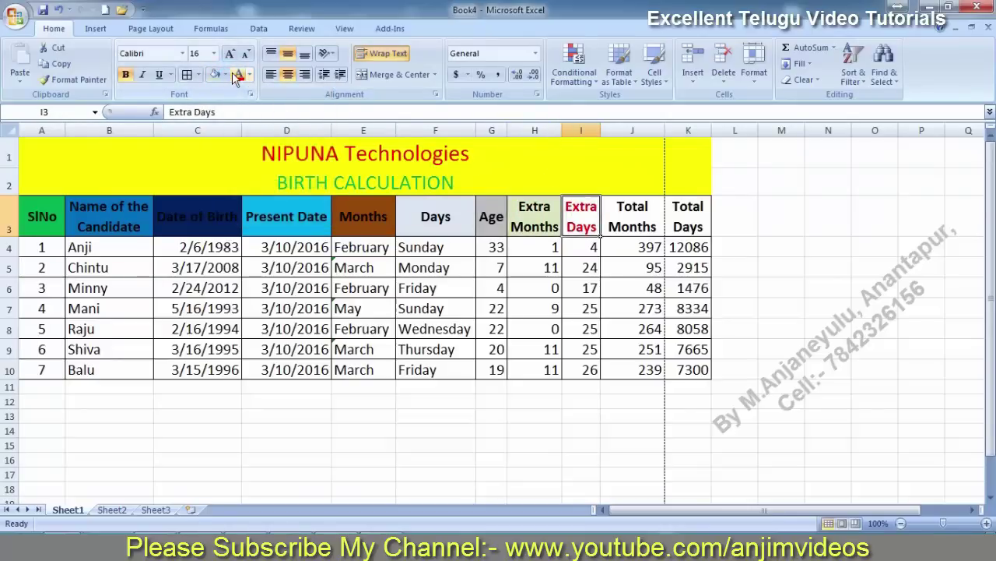
{"action": "left_click", "coordinate": [225, 74]}
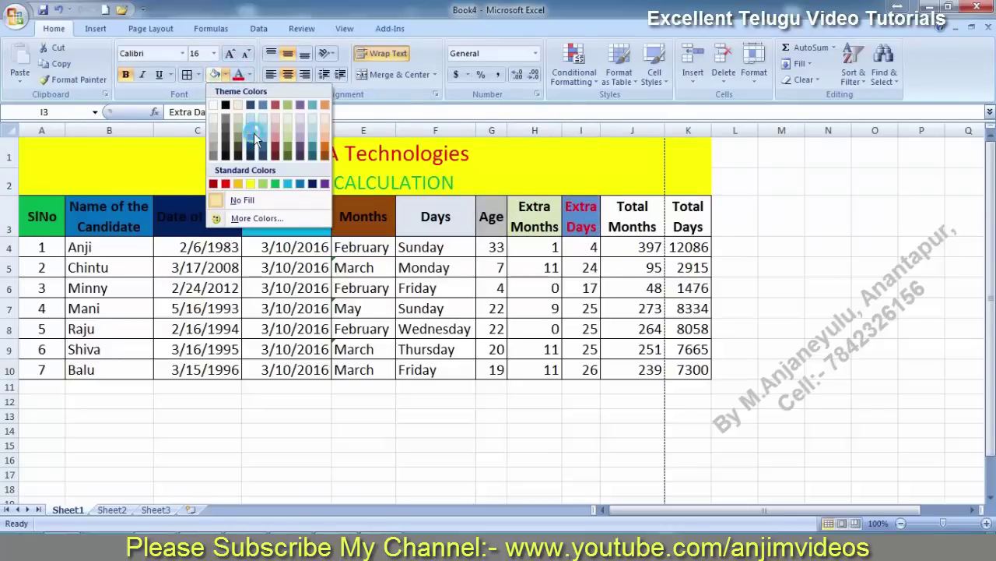
{"action": "left_click", "coordinate": [253, 133]}
- Fill the Total Months header dark purple and the Total Days header grey
{"action": "left_click", "coordinate": [635, 226]}
{"action": "left_click", "coordinate": [226, 75]}
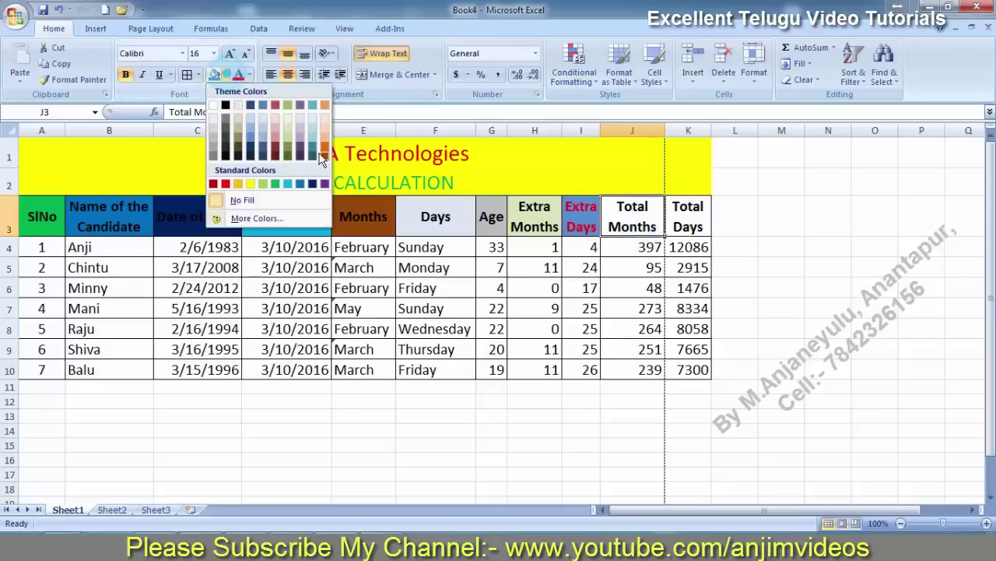
{"action": "left_click", "coordinate": [301, 145]}
{"action": "left_click", "coordinate": [687, 216]}
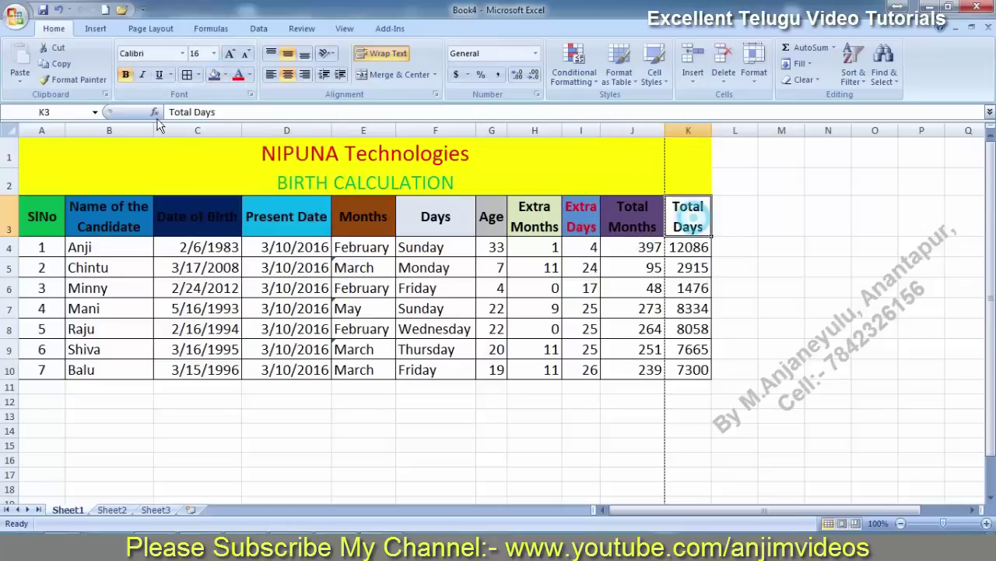
{"action": "left_click", "coordinate": [225, 75]}
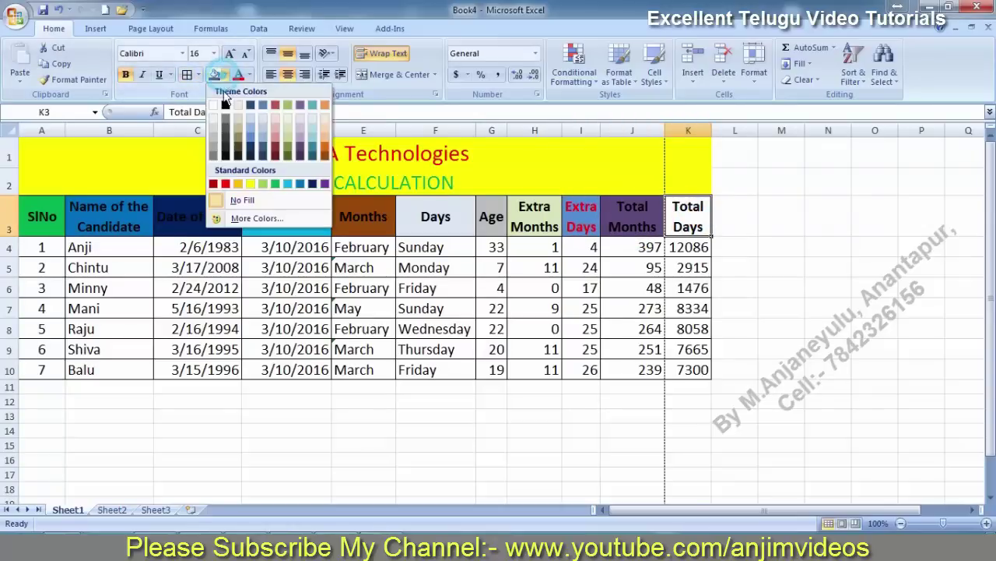
{"action": "left_click", "coordinate": [304, 146]}
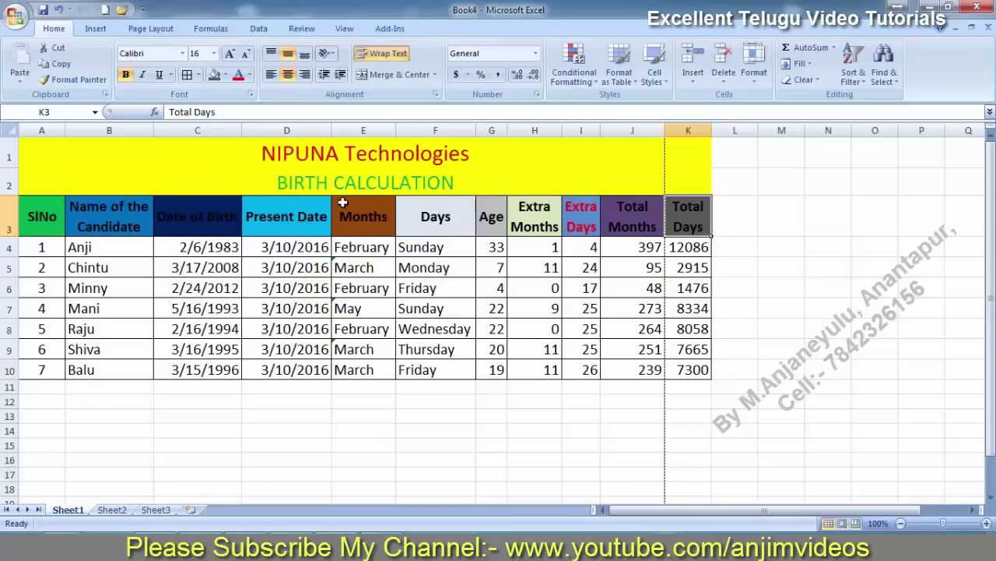
{"action": "left_click", "coordinate": [362, 184]}
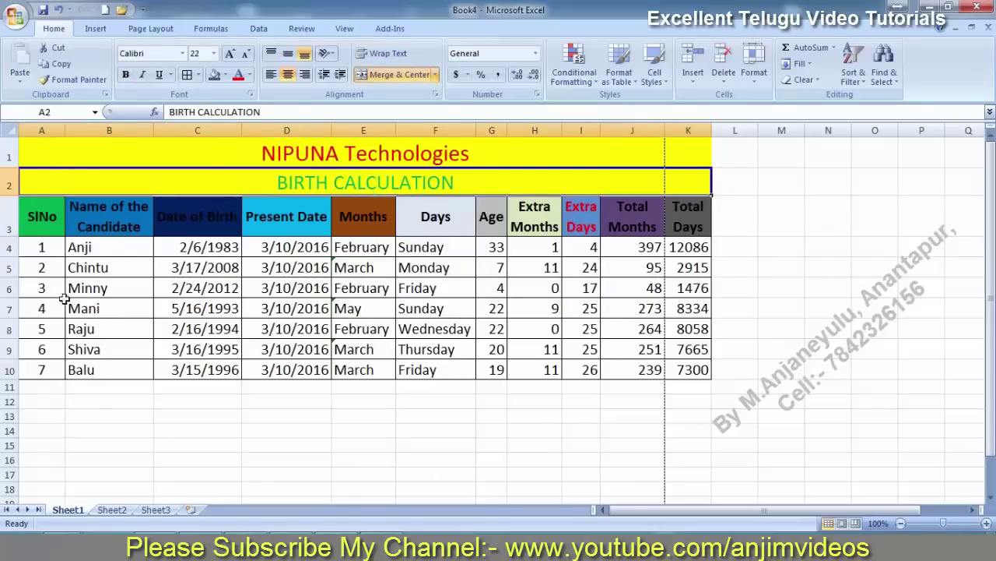
{"action": "left_click", "coordinate": [282, 309]}
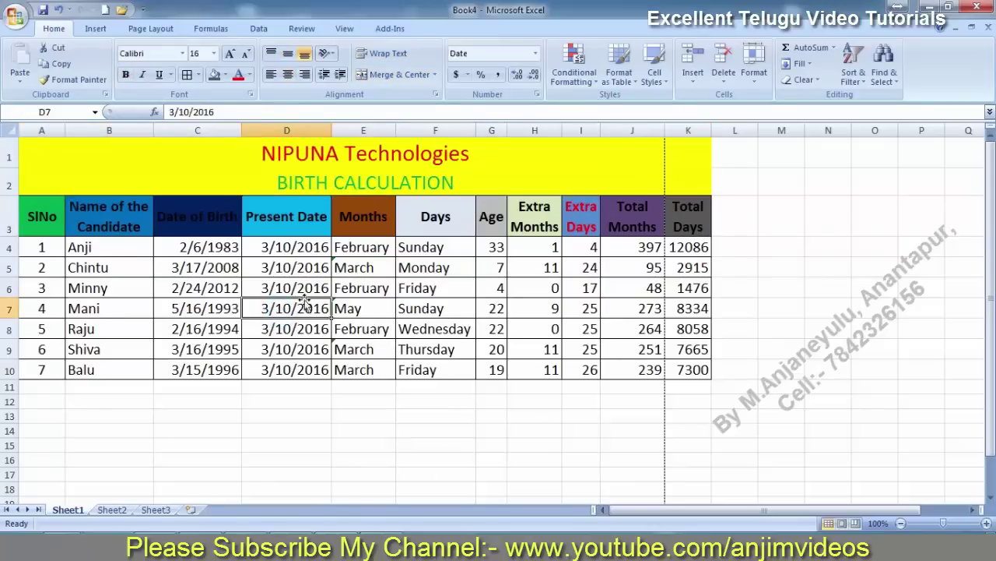
{"action": "left_click", "coordinate": [449, 250]}
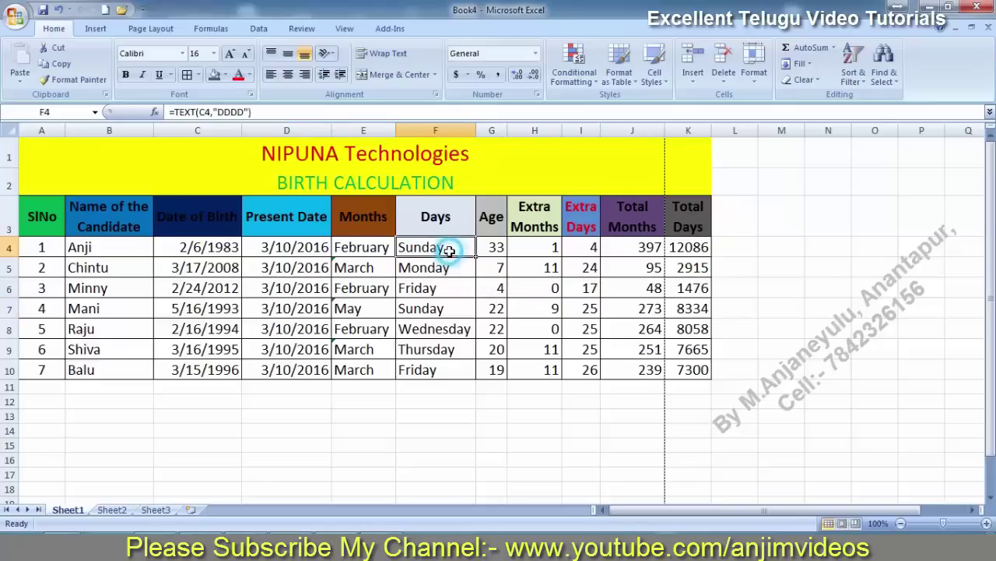
{"action": "left_click", "coordinate": [490, 246]}
{"action": "left_click", "coordinate": [537, 246]}
{"action": "left_click", "coordinate": [593, 246]}
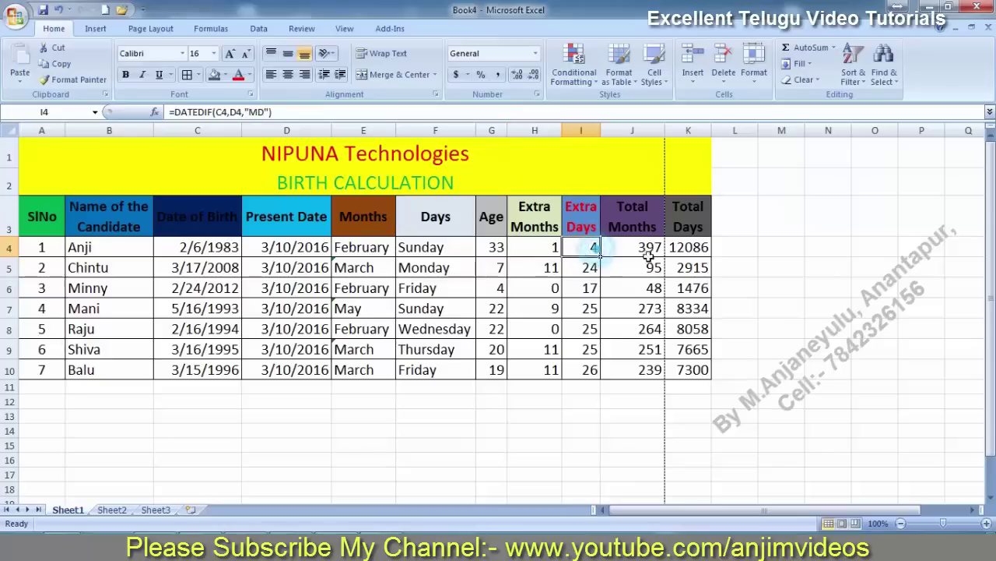
{"action": "left_click", "coordinate": [646, 249]}
{"action": "left_click", "coordinate": [697, 249]}
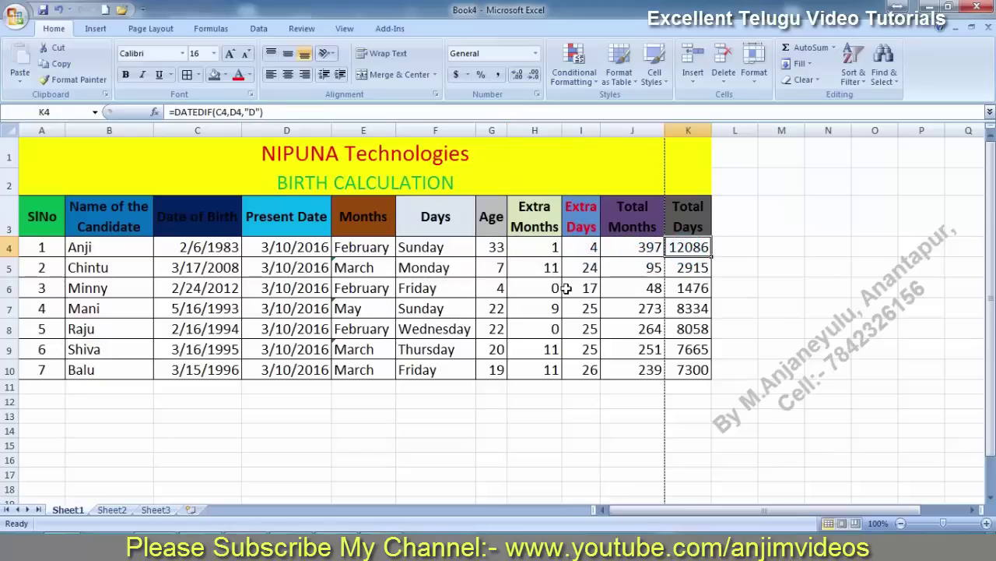